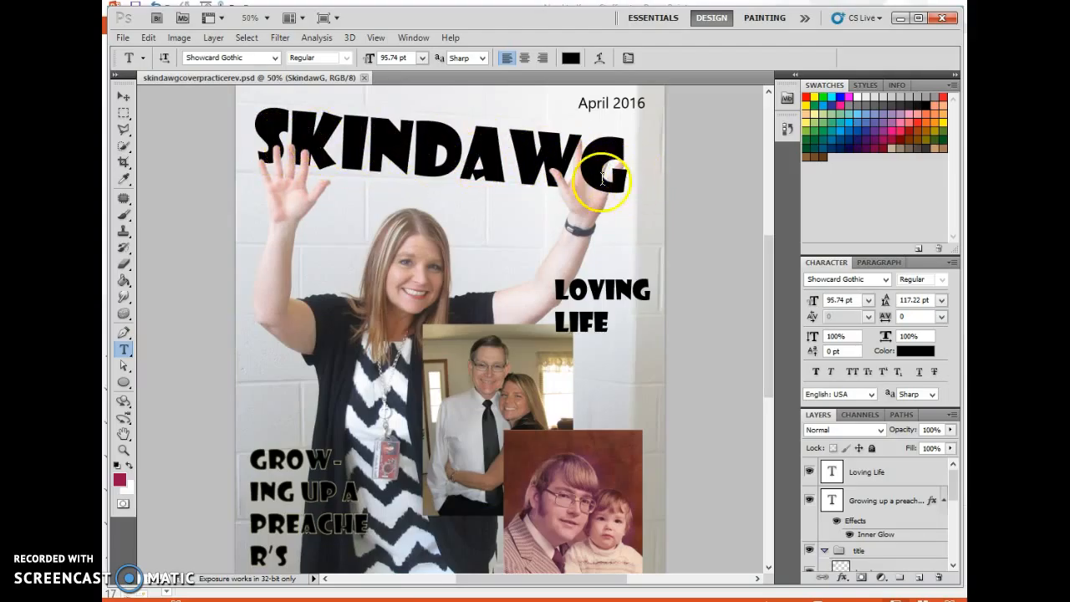
# Raise the letter S at the start of the SkindawG title with a baseline shift of 18 pt.
pyautogui.scroll(-1, 952, 494)
pyautogui.moveTo(953, 494); pyautogui.dragTo(953, 539)
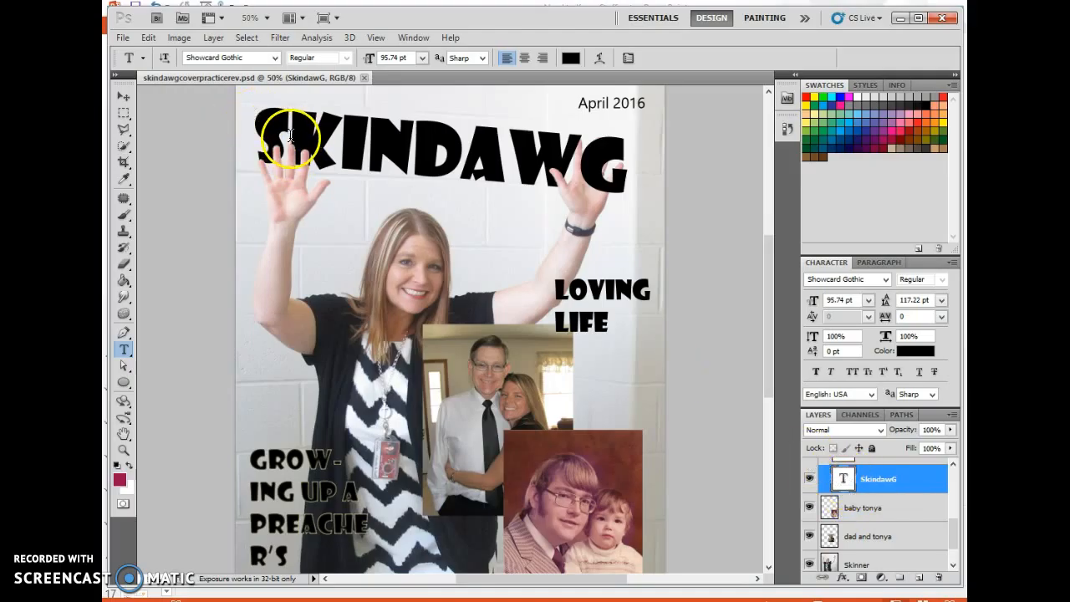
pyautogui.moveTo(290, 134); pyautogui.dragTo(256, 136)
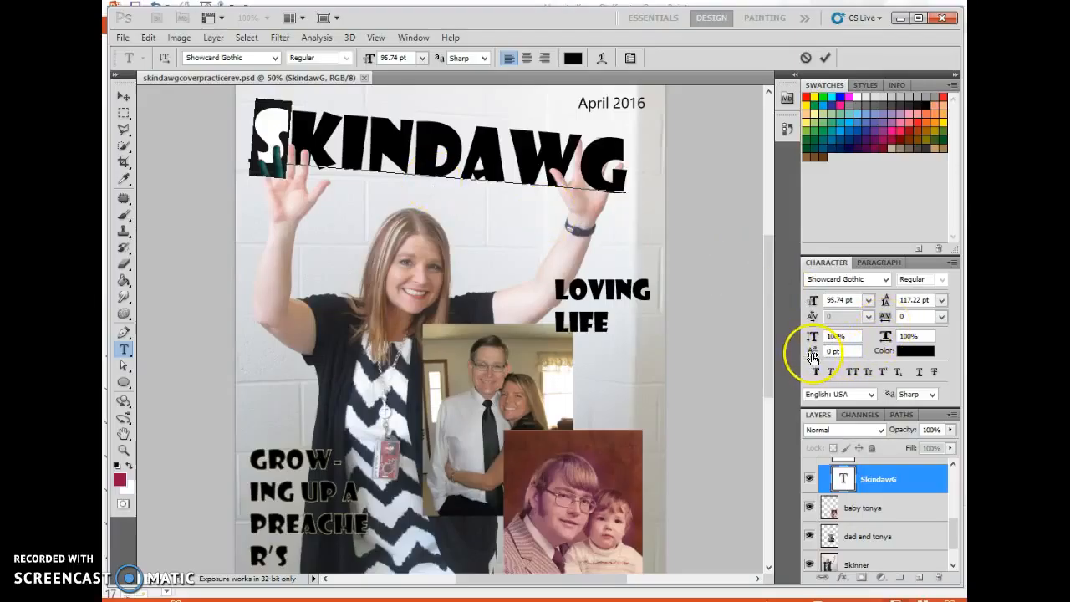
pyautogui.moveTo(819, 357); pyautogui.dragTo(826, 358)
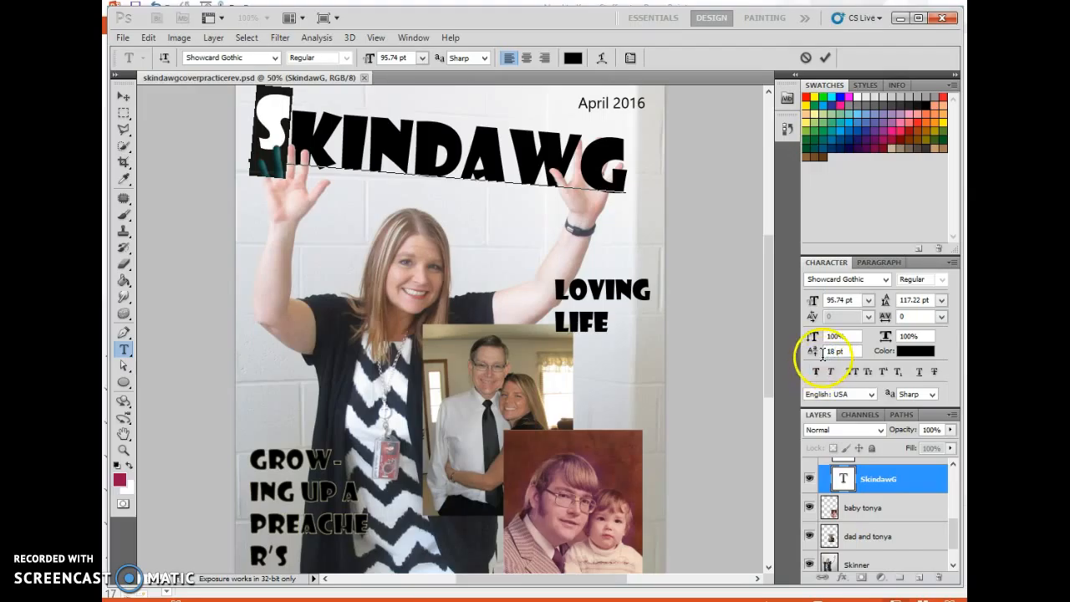
# Lower the final G of the SkindawG title with a baseline shift of -13 pt and commit the text edit.
pyautogui.click(585, 163)
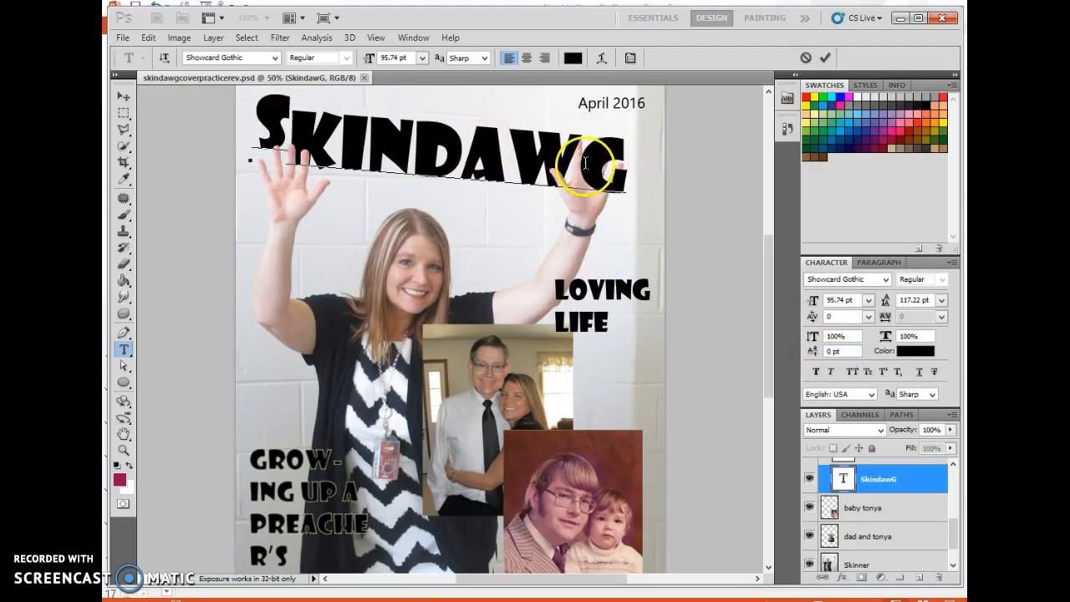
pyautogui.doubleClick(583, 163)
pyautogui.moveTo(577, 169); pyautogui.dragTo(628, 178)
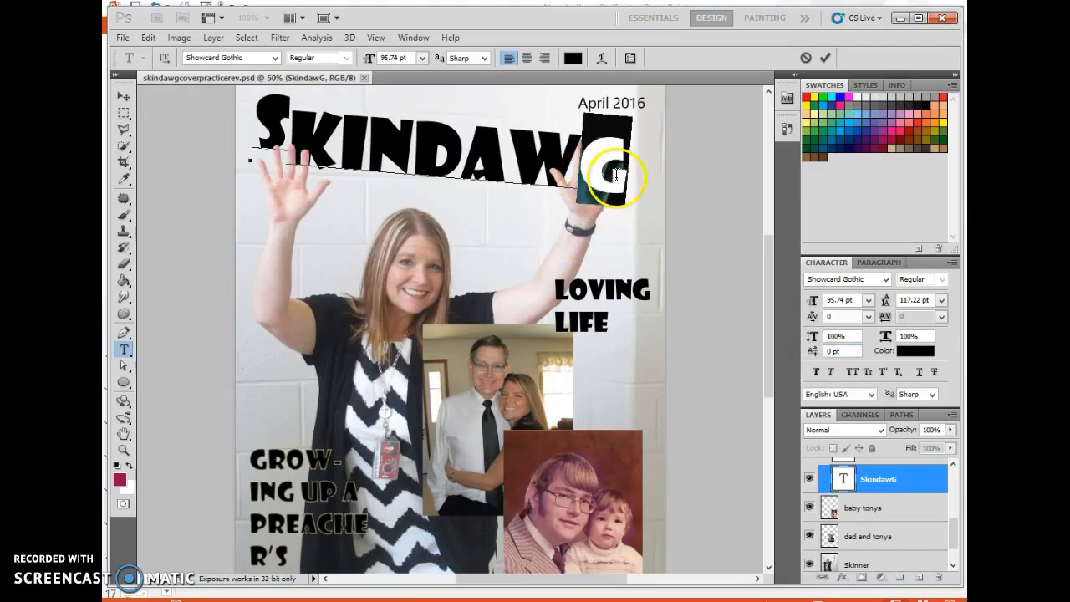
pyautogui.moveTo(800, 350); pyautogui.dragTo(801, 361)
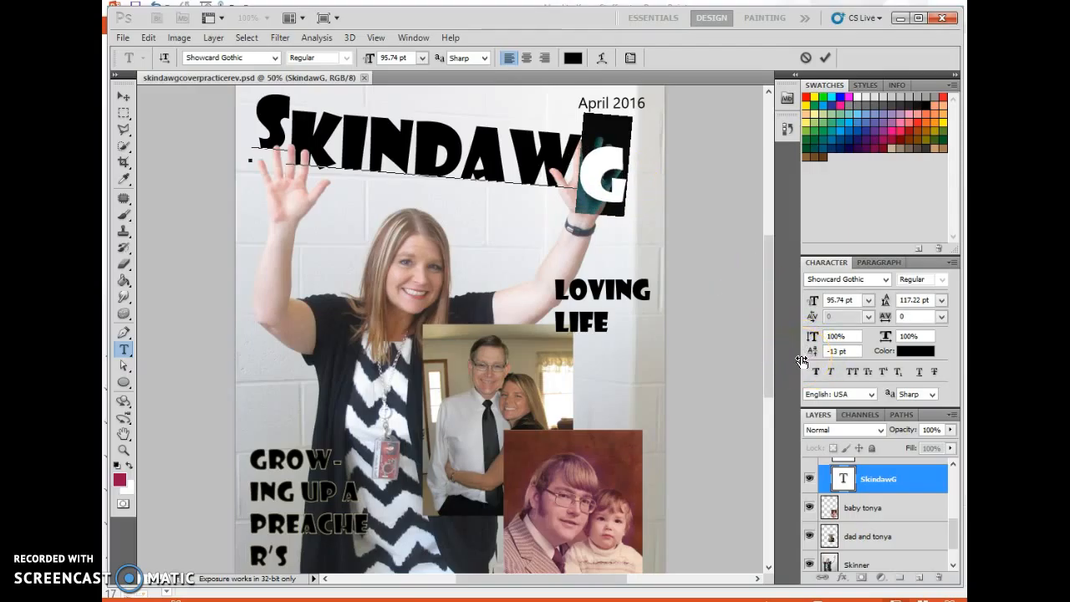
pyautogui.click(824, 58)
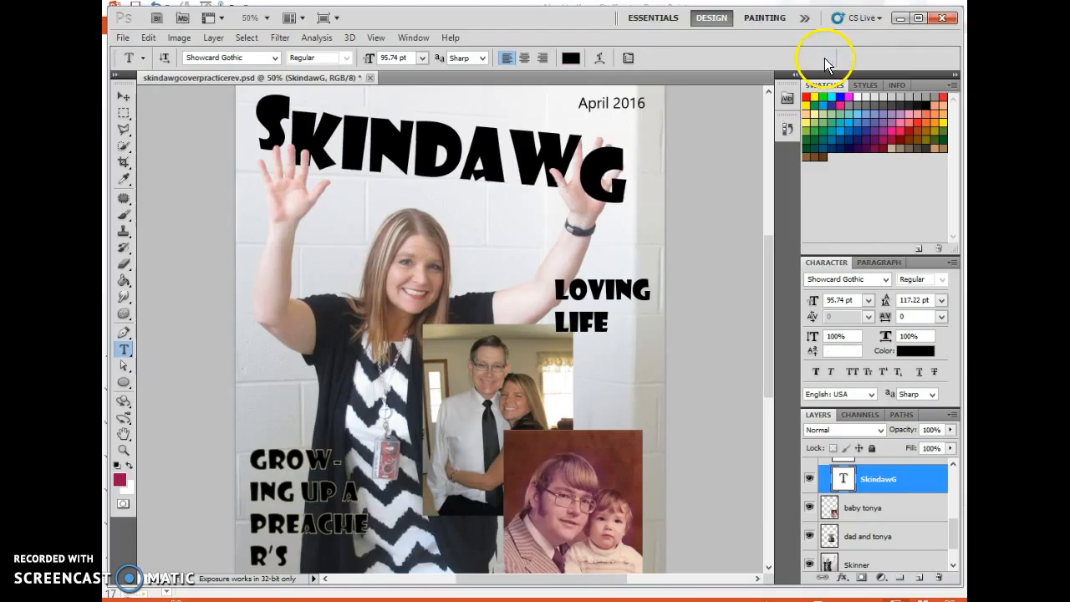
# Set the leading of the "Growing up a preacher's daughter" text layer to 31 pt.
pyautogui.scroll(-3, 516, 431)
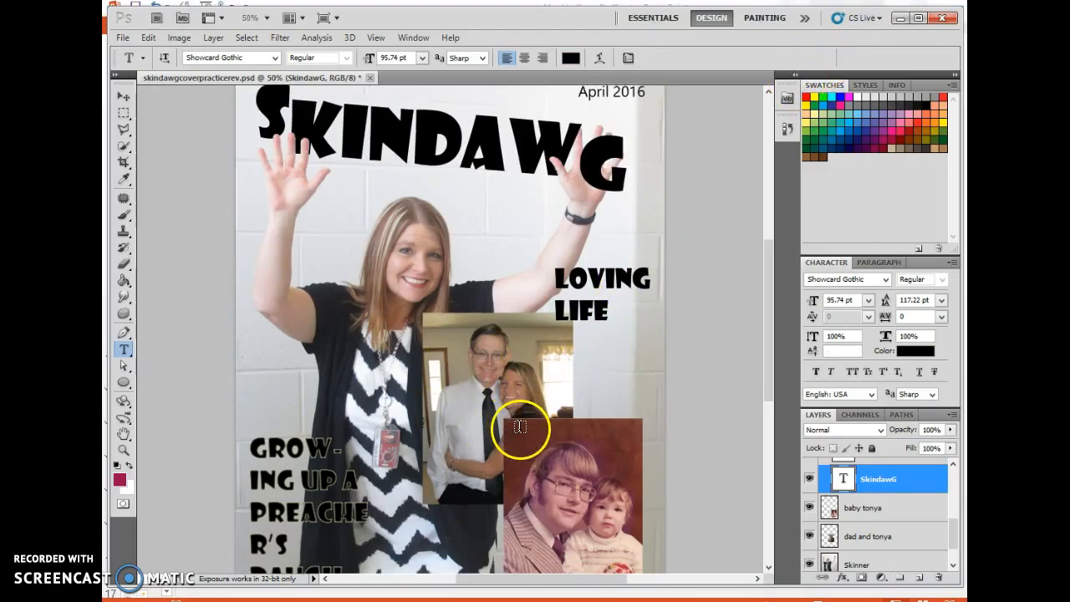
pyautogui.scroll(-2, 522, 429)
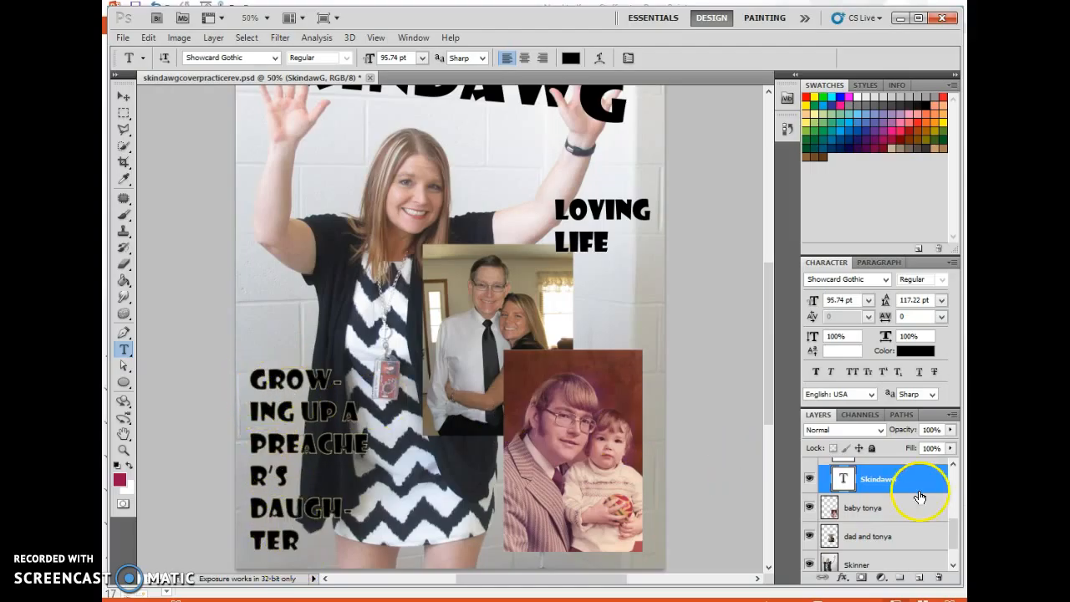
pyautogui.moveTo(953, 539); pyautogui.dragTo(955, 489)
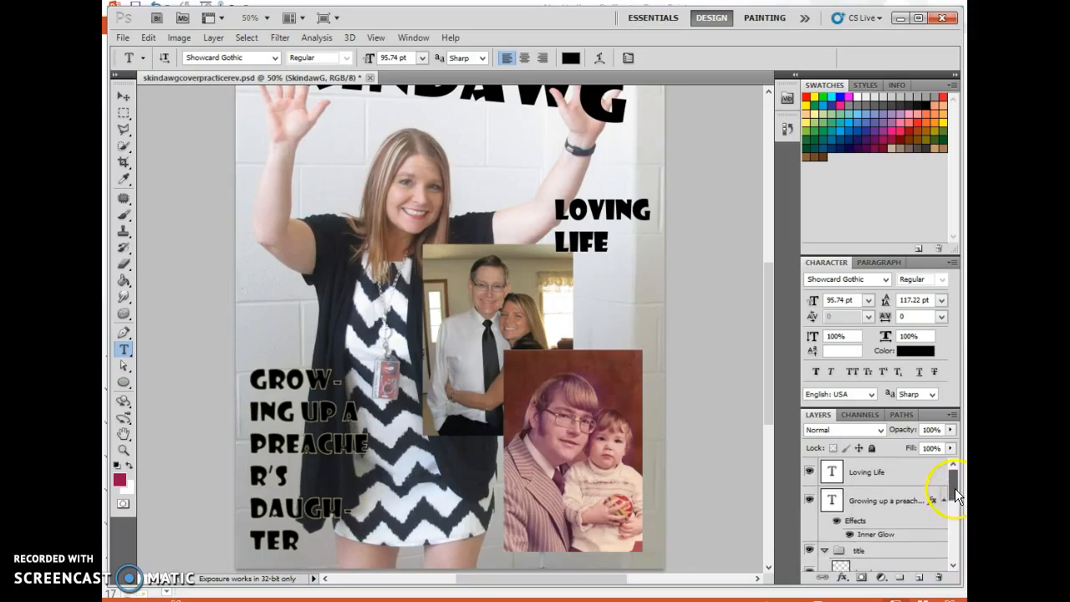
pyautogui.click(884, 502)
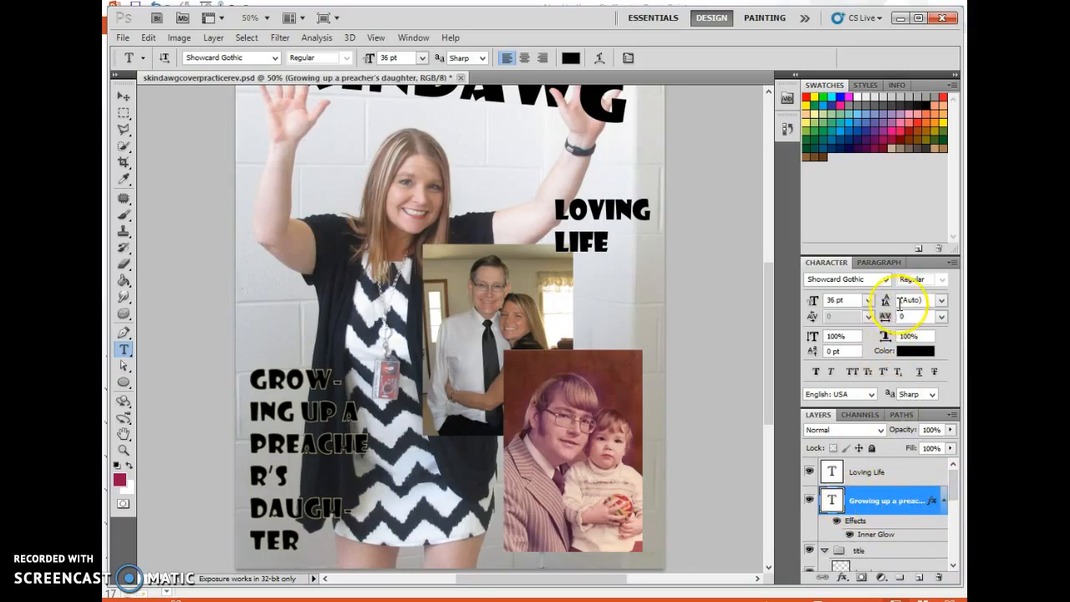
pyautogui.click(942, 301)
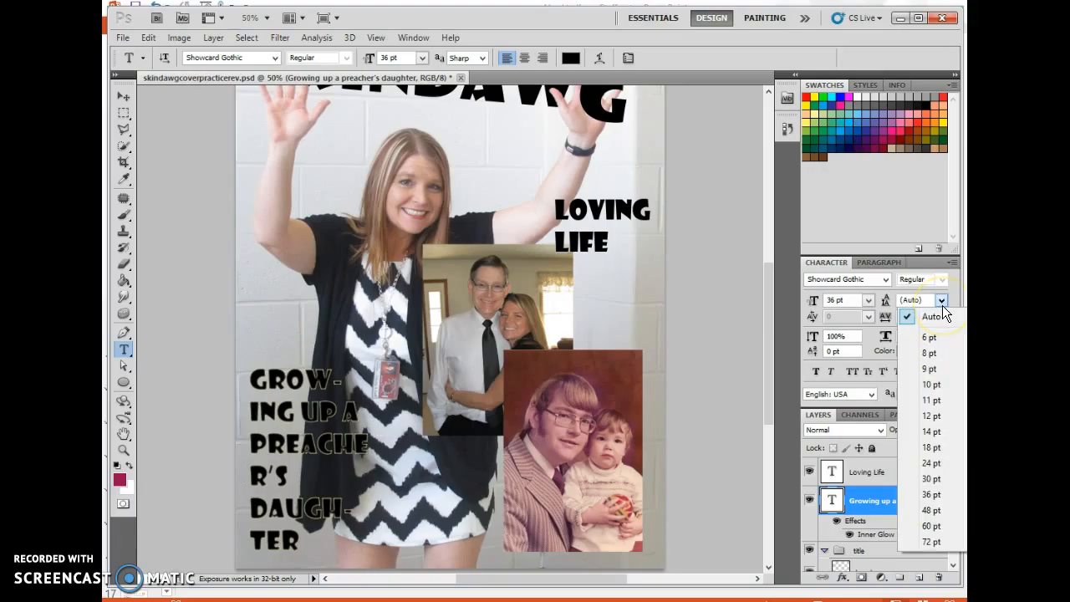
pyautogui.click(888, 306)
pyautogui.click(914, 320)
pyautogui.click(930, 465)
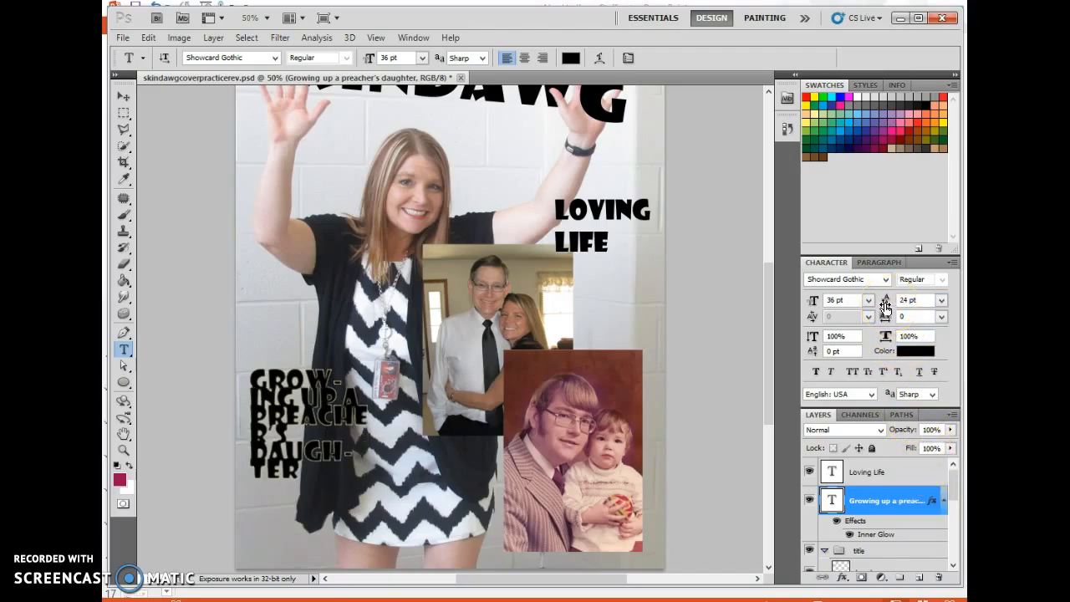
pyautogui.moveTo(885, 307); pyautogui.dragTo(887, 308)
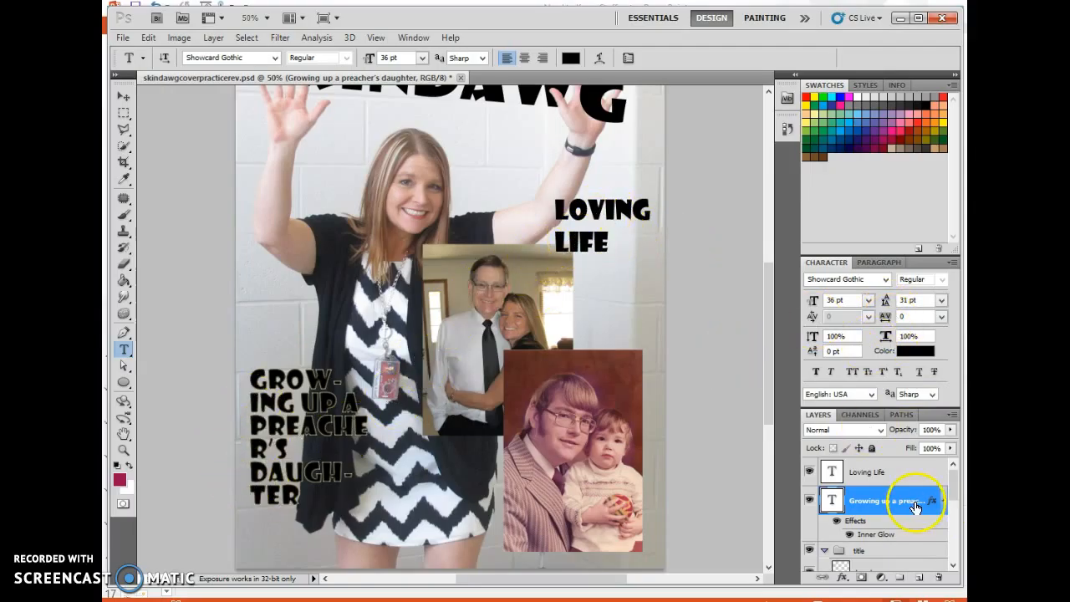
# Set the leading of the "Loving Life" text layer to 30 pt.
pyautogui.click(895, 471)
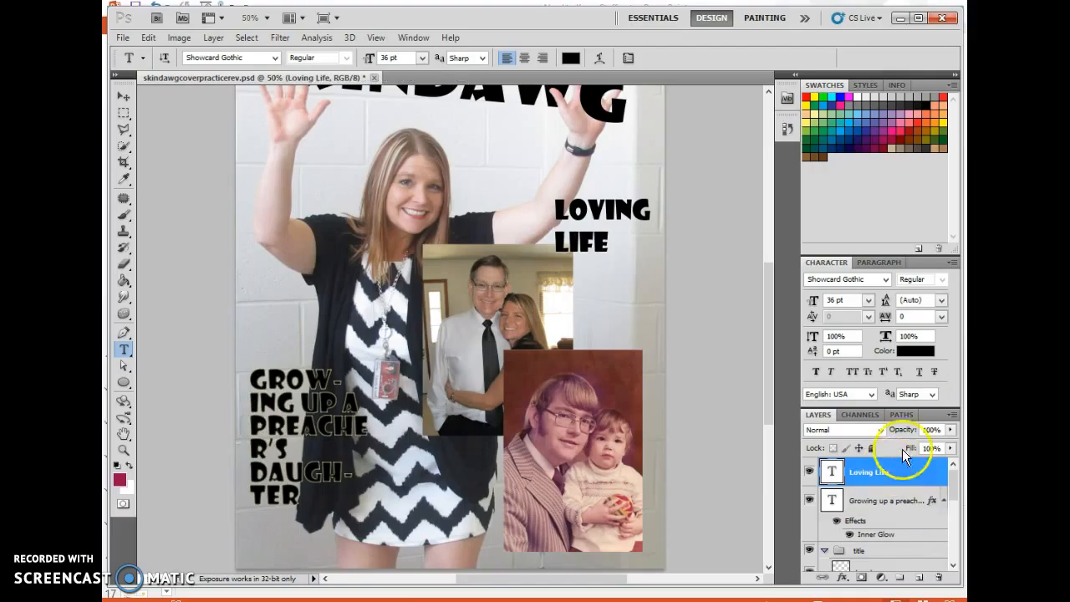
pyautogui.click(939, 302)
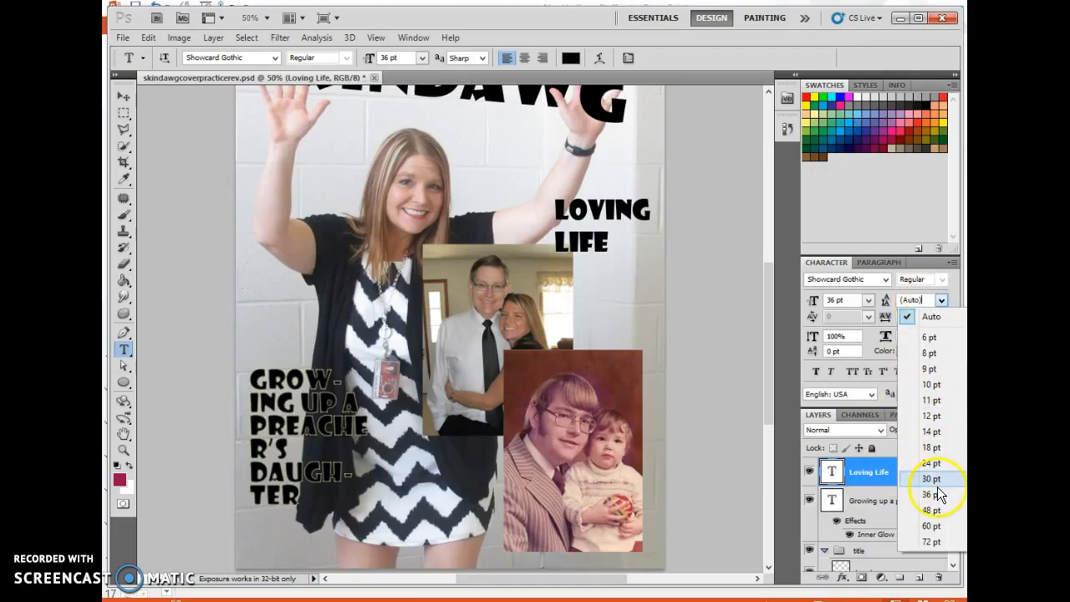
pyautogui.click(930, 479)
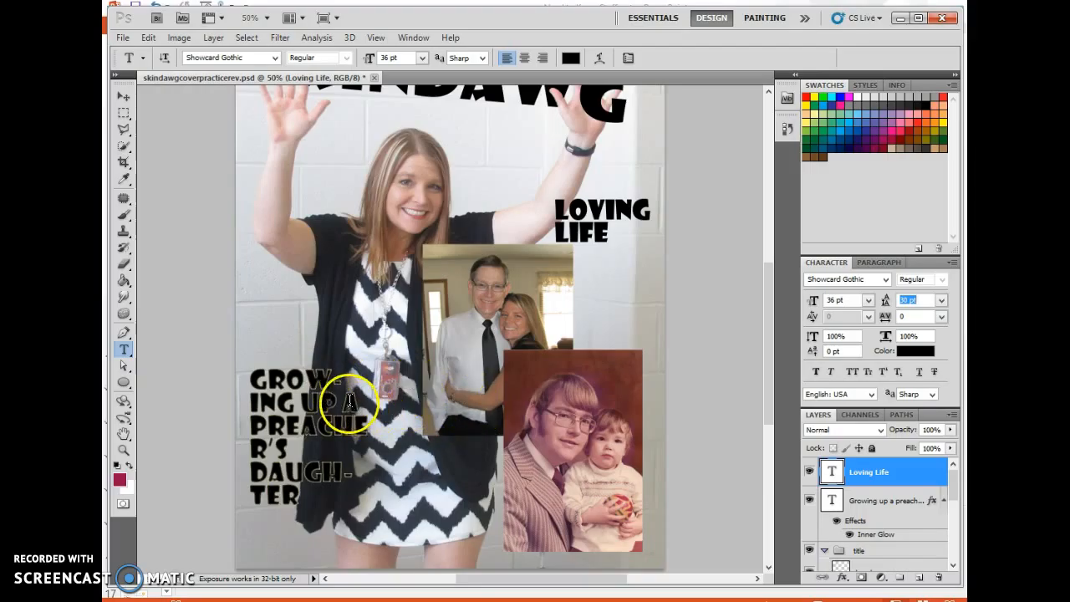
pyautogui.click(878, 265)
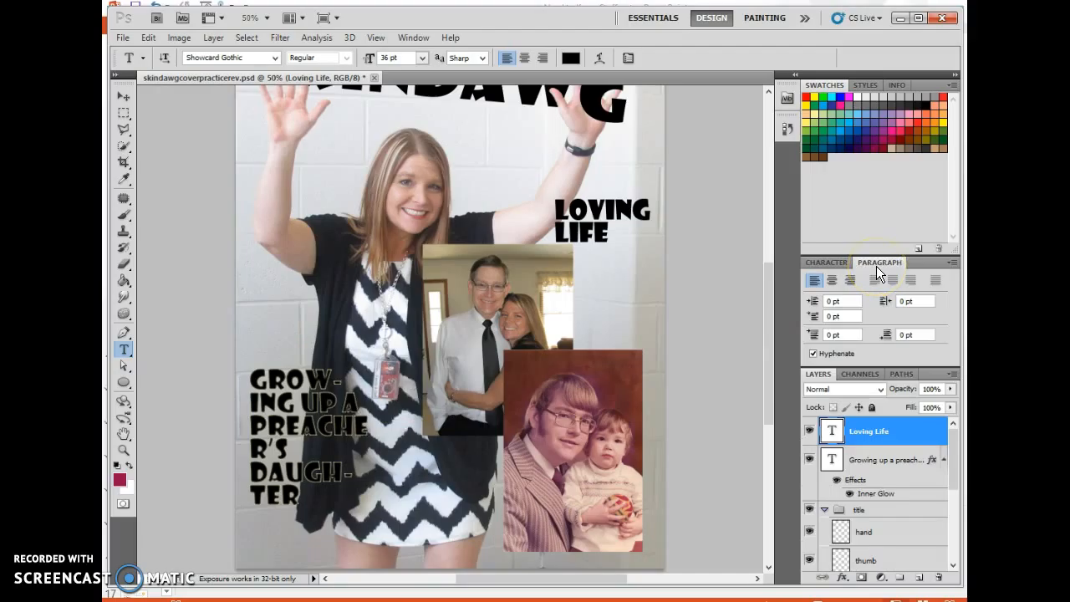
pyautogui.click(838, 264)
pyautogui.click(882, 264)
pyautogui.click(826, 266)
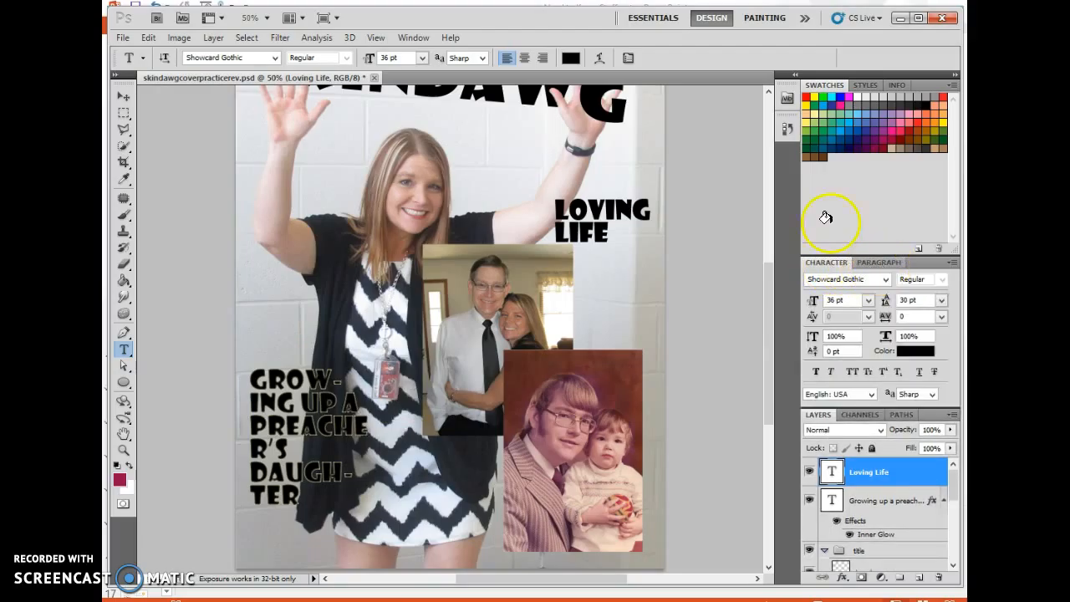
pyautogui.click(806, 18)
pyautogui.click(824, 53)
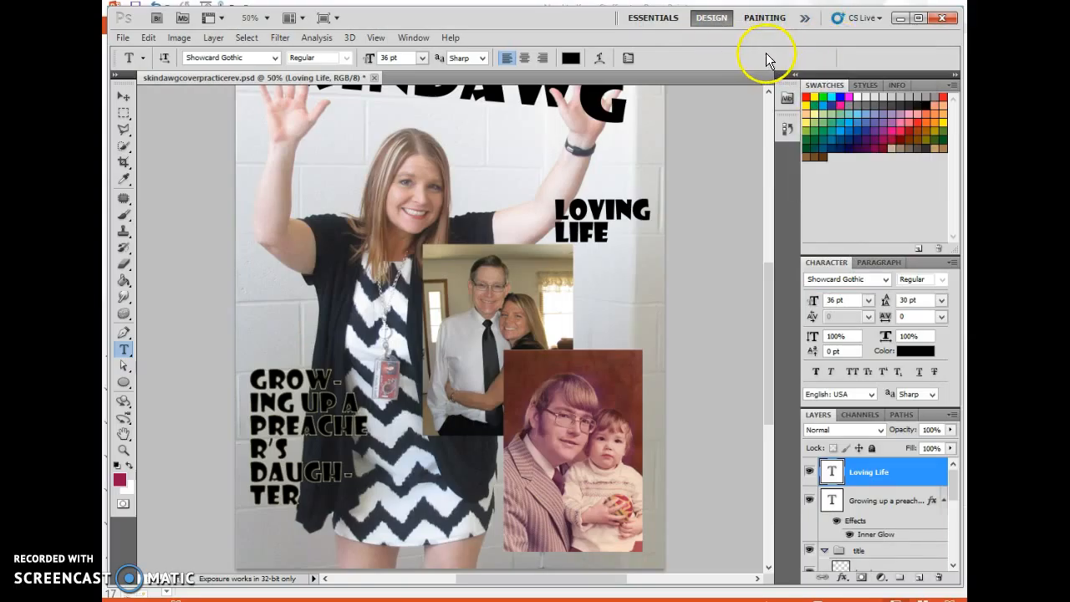
# Turn off hyphenation for the "Loving Life" and "Growing up a preacher's daughter" text layers.
pyautogui.click(894, 263)
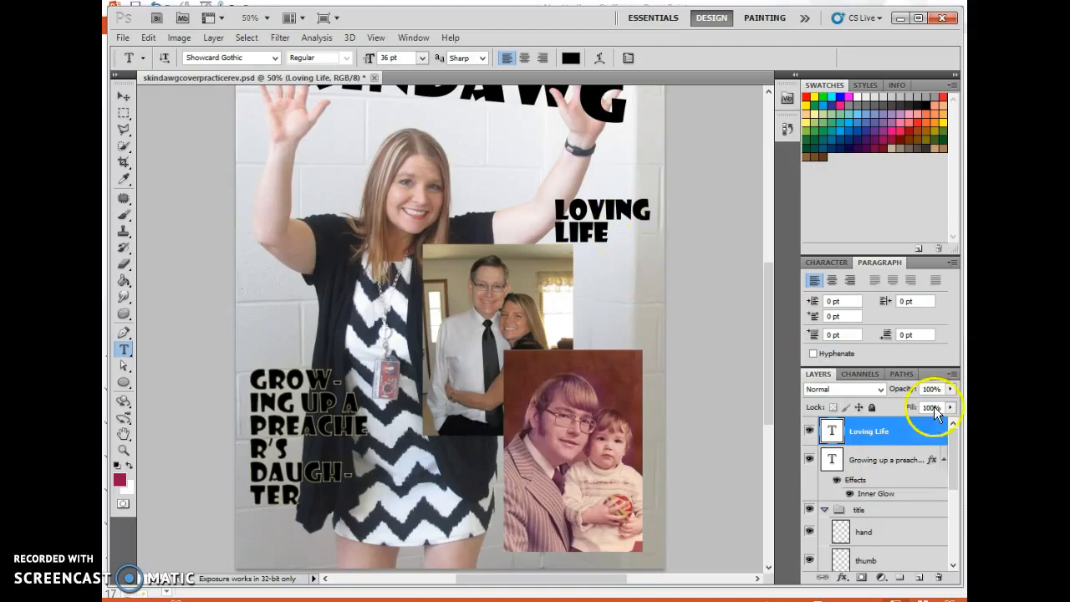
pyautogui.click(891, 465)
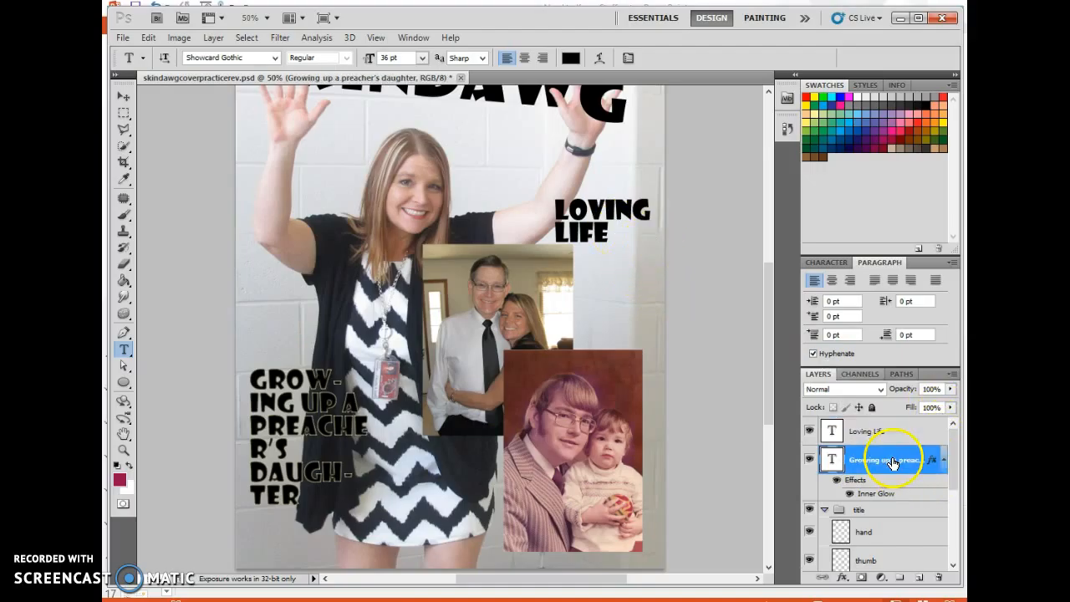
pyautogui.click(813, 355)
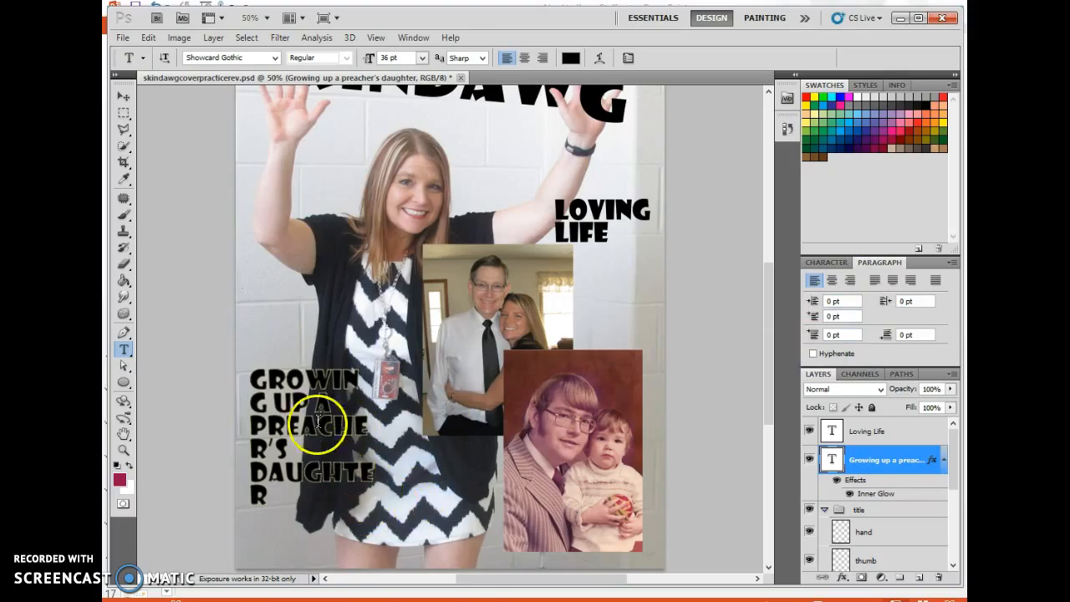
pyautogui.click(311, 500)
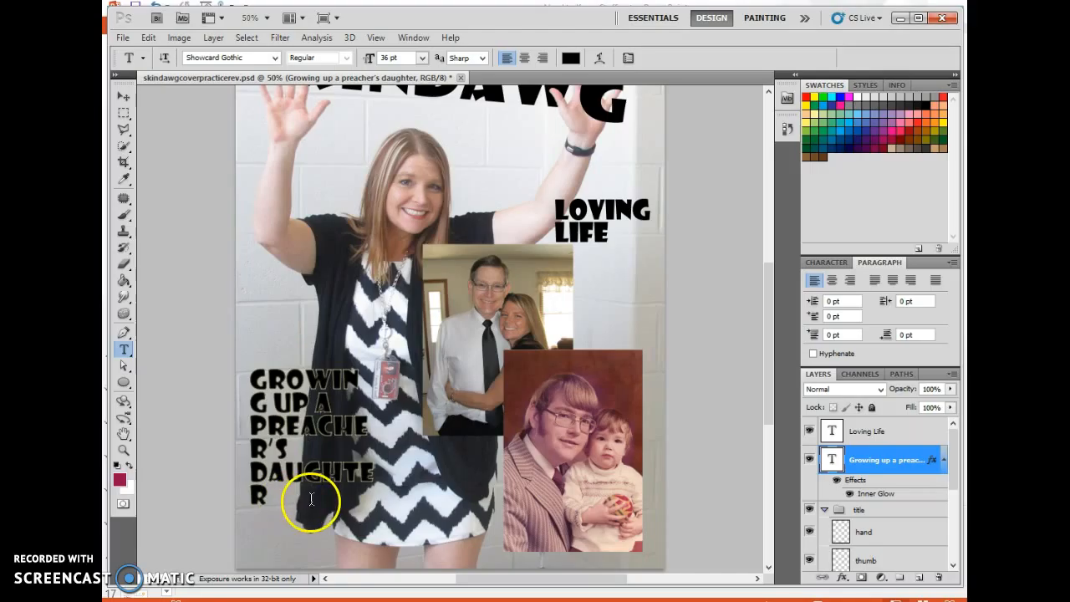
pyautogui.click(123, 99)
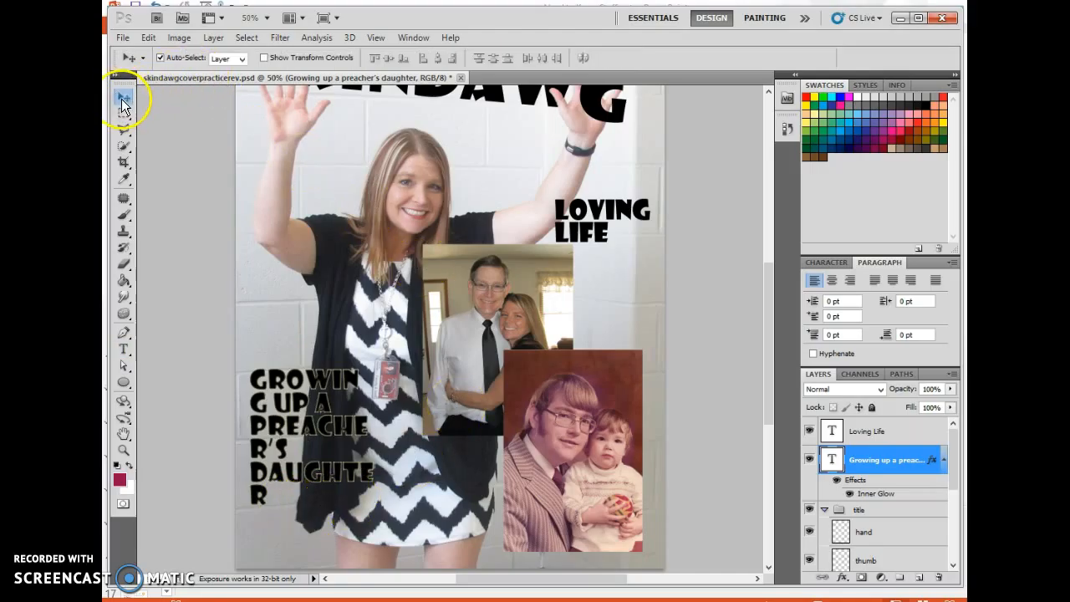
pyautogui.hotkey('ctrl', 't')
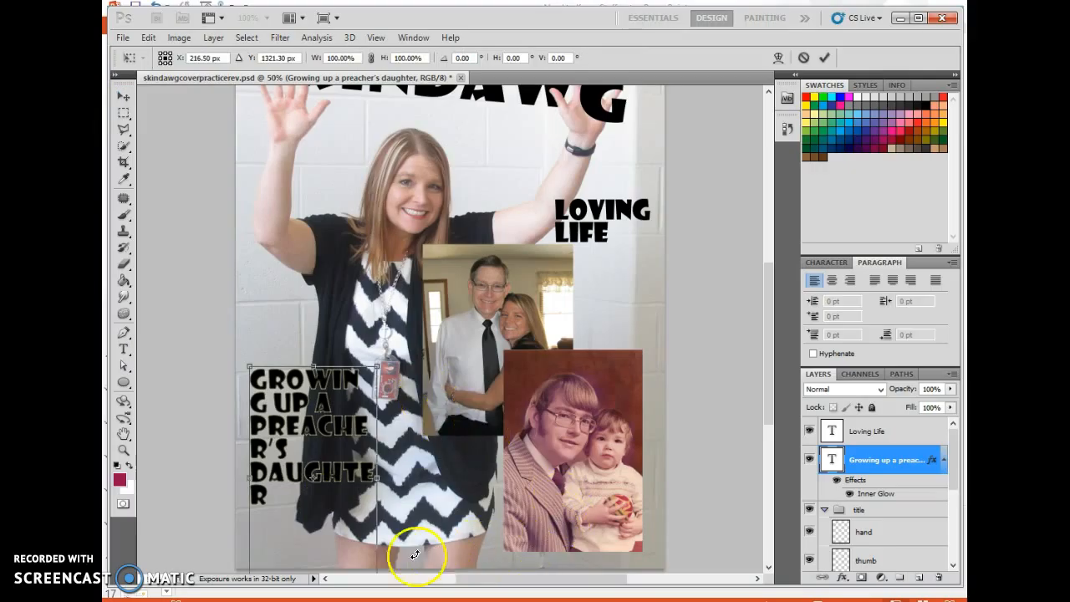
pyautogui.moveTo(387, 368); pyautogui.dragTo(453, 314)
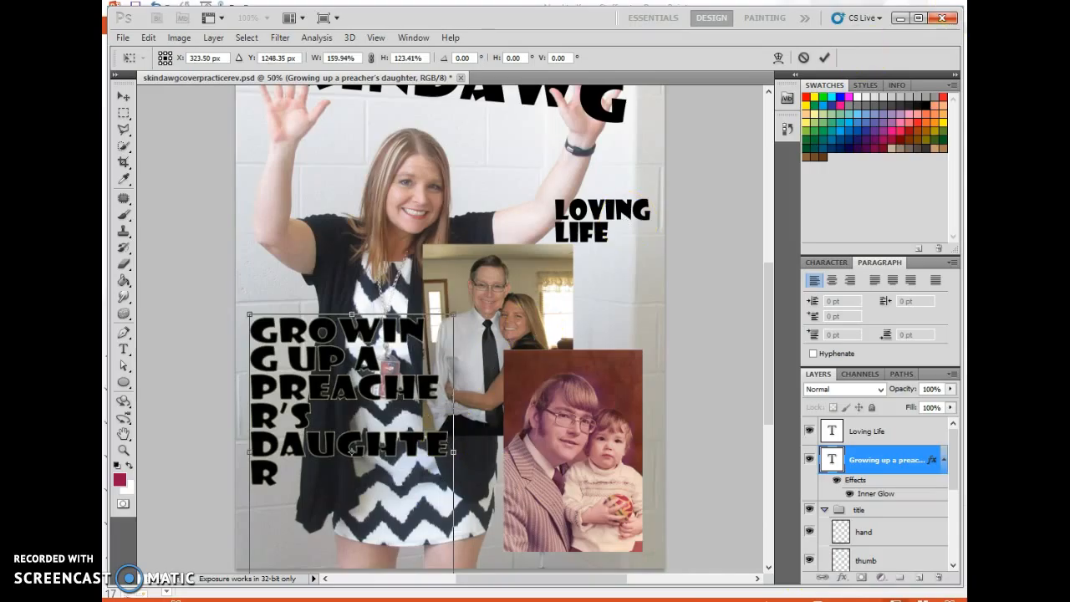
pyautogui.click(803, 58)
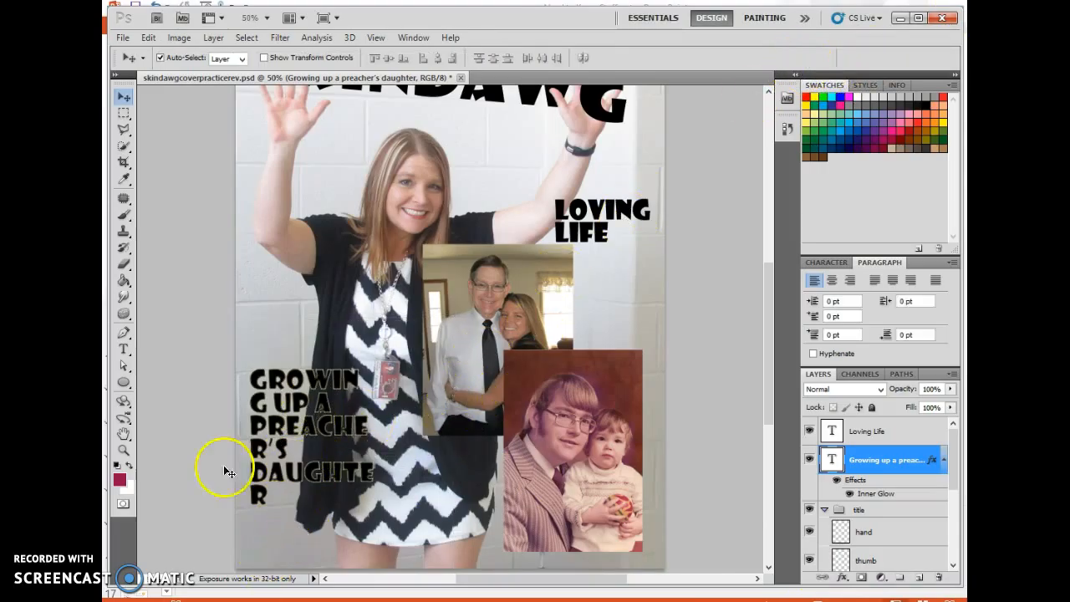
# Widen the text box of "Growing up a preacher's daughter" so each word fits unbroken on its line, and commit the edit.
pyautogui.click(124, 348)
pyautogui.click(282, 492)
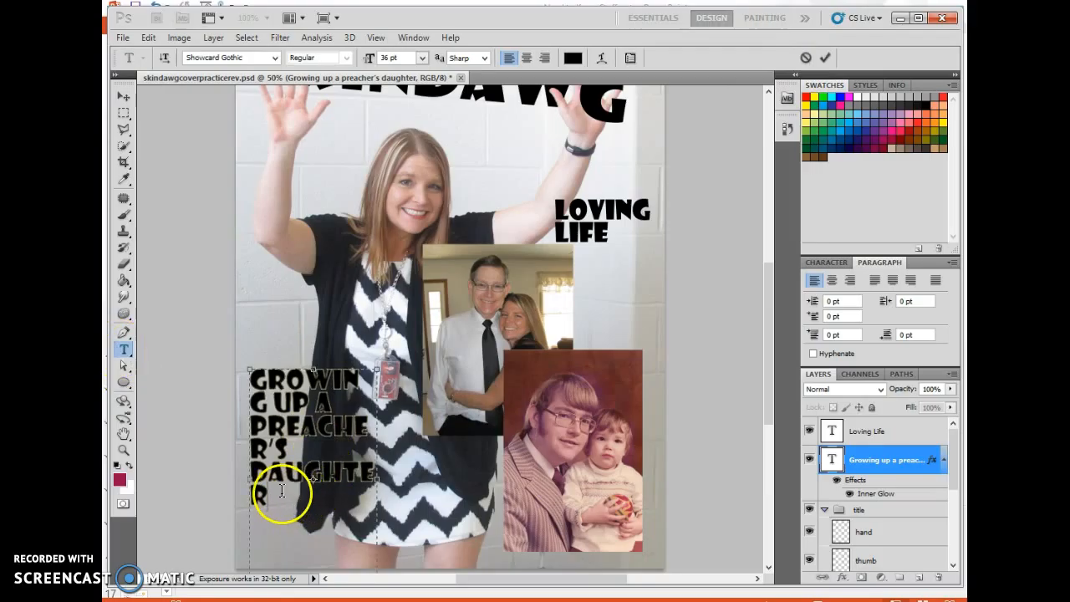
pyautogui.scroll(-2, 334, 512)
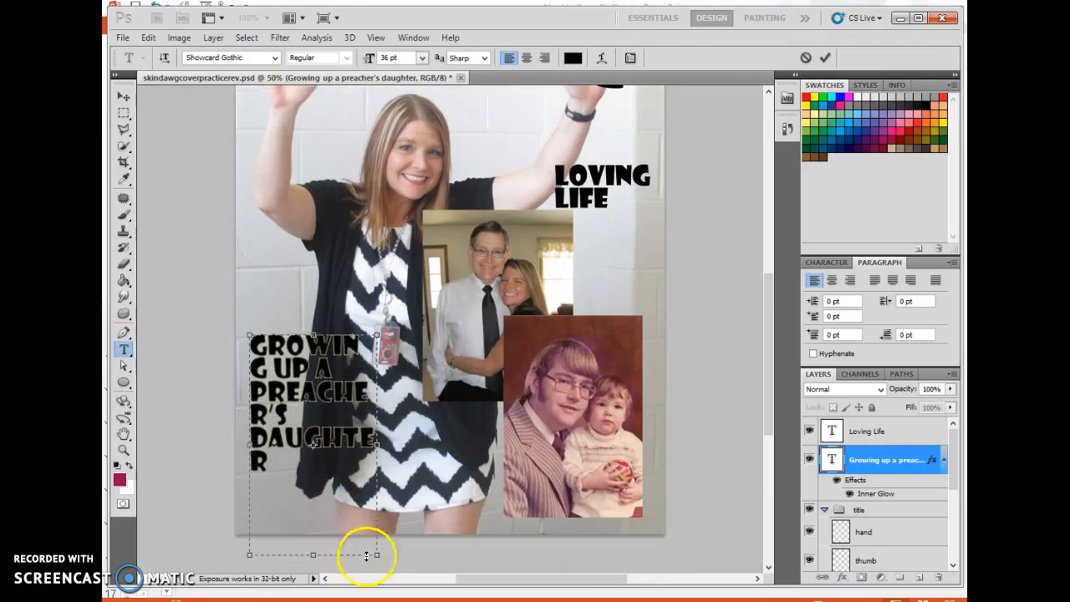
pyautogui.moveTo(376, 555); pyautogui.dragTo(413, 525)
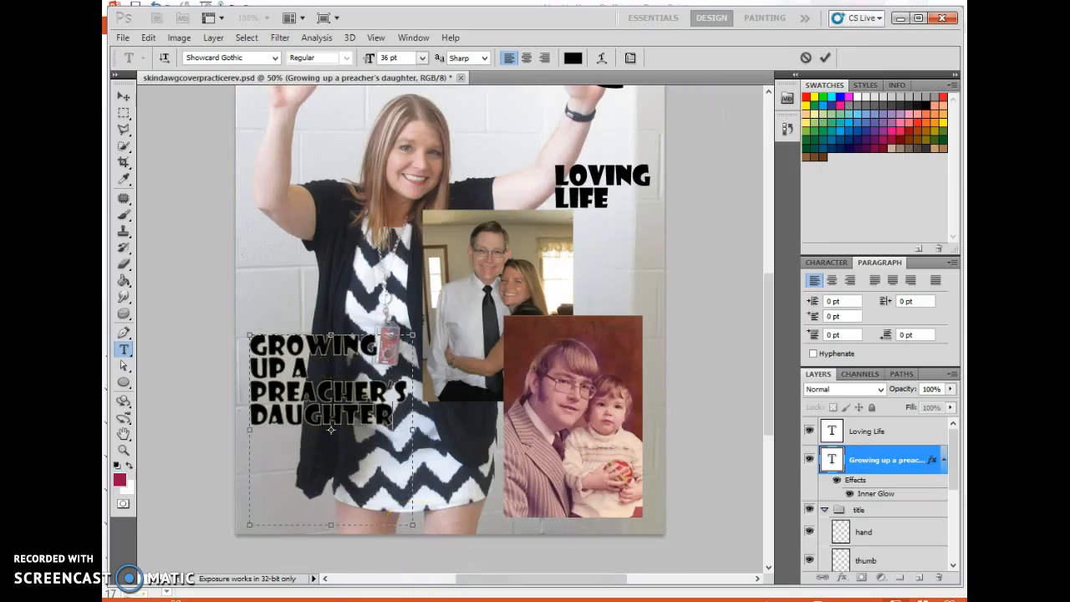
pyautogui.click(825, 58)
pyautogui.click(888, 397)
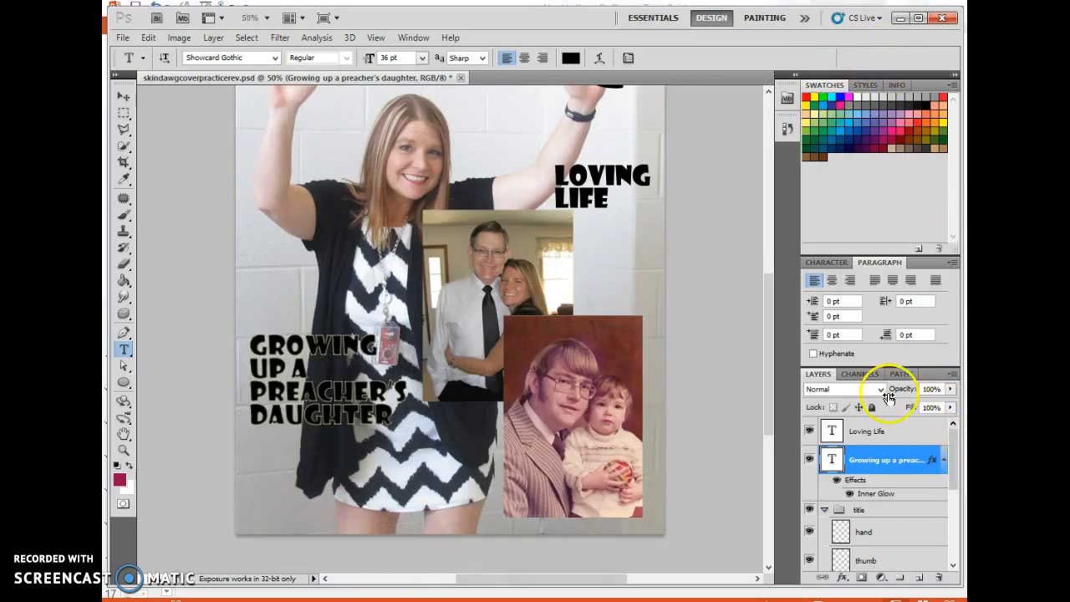
pyautogui.moveTo(777, 399); pyautogui.dragTo(777, 377)
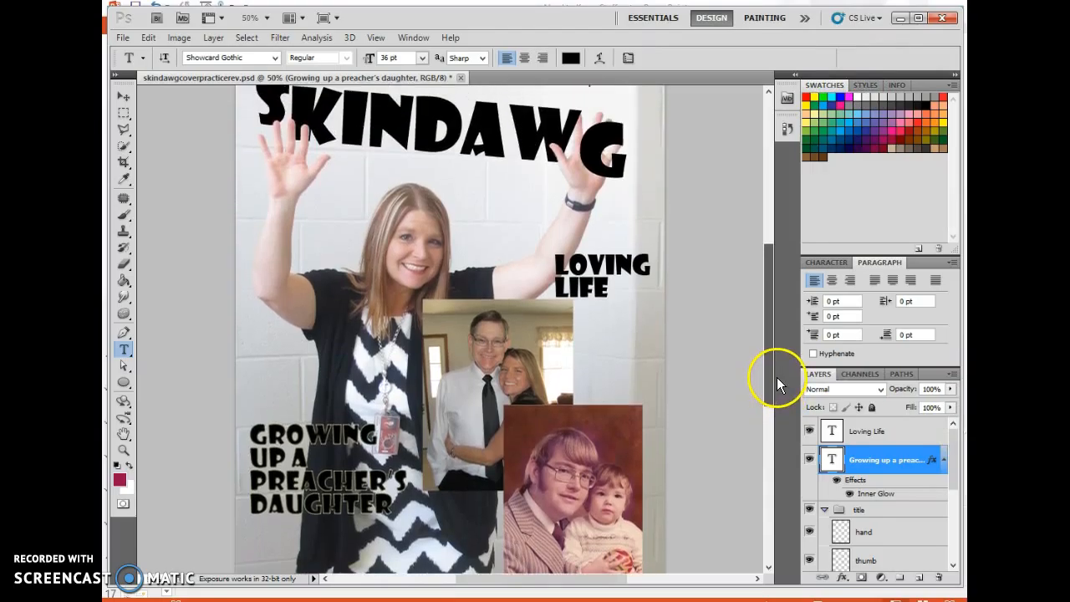
pyautogui.click(833, 262)
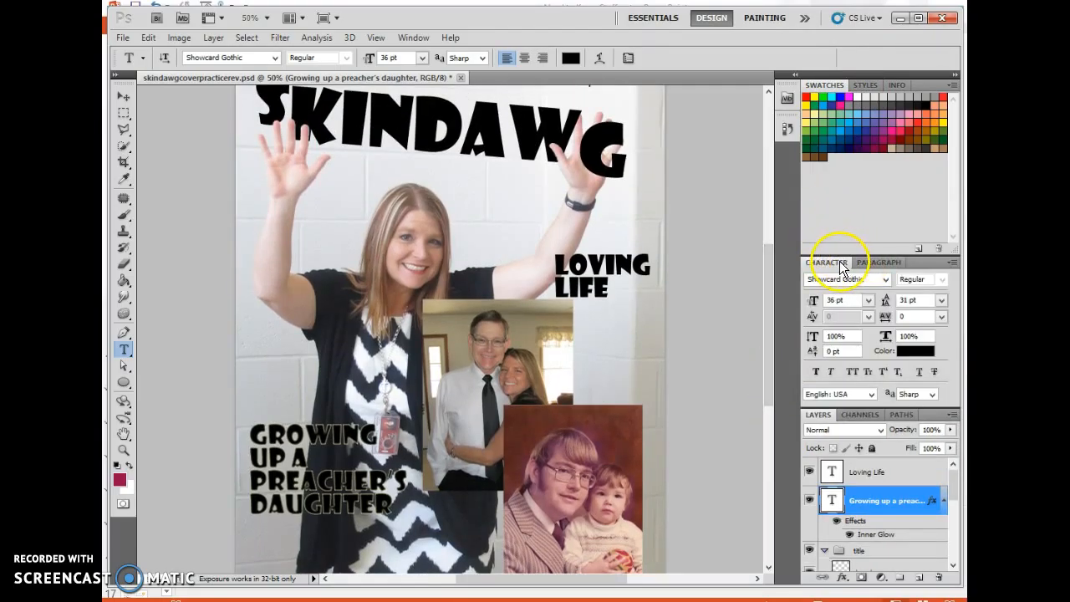
pyautogui.click(630, 59)
pyautogui.click(630, 56)
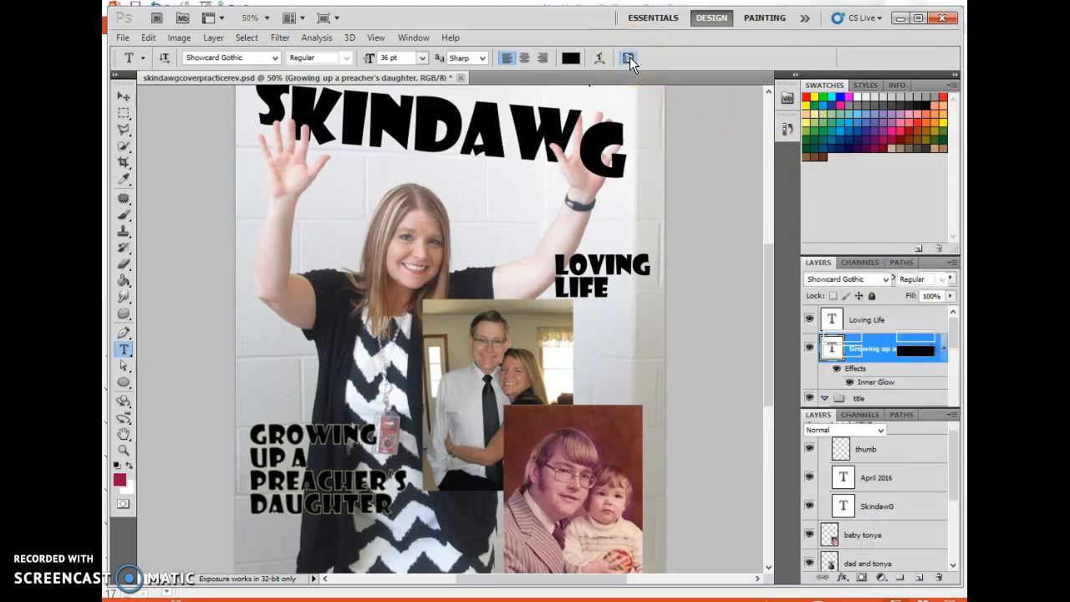
# Activate the SkindawG title's text layer by highlighting its letters "Skin", and cancel the text edit.
pyautogui.click(721, 23)
pyautogui.scroll(2, 770, 335)
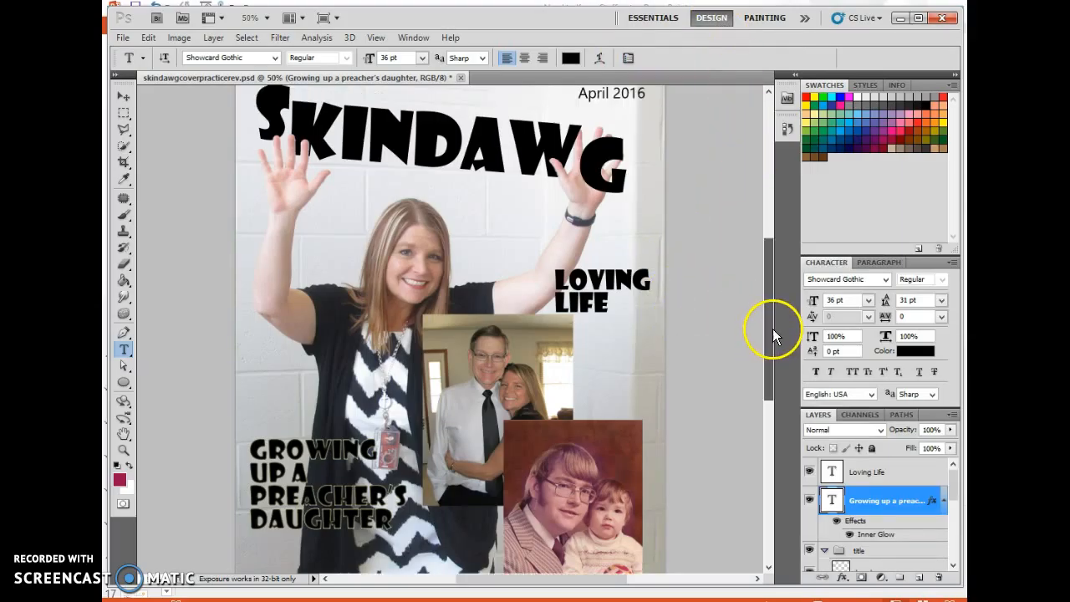
pyautogui.scroll(3, 773, 329)
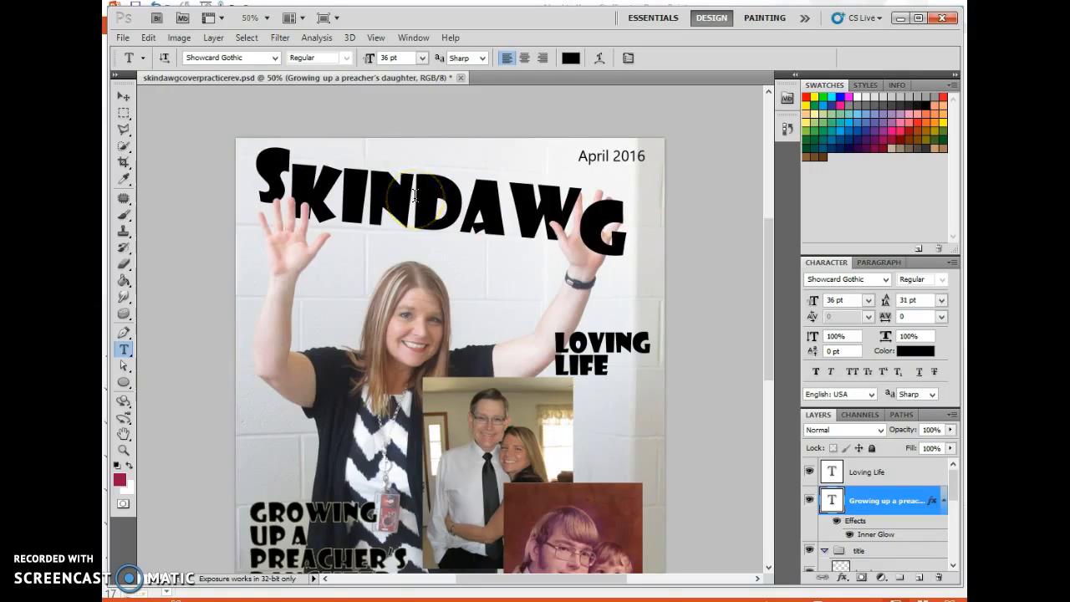
pyautogui.moveTo(413, 201); pyautogui.dragTo(256, 192)
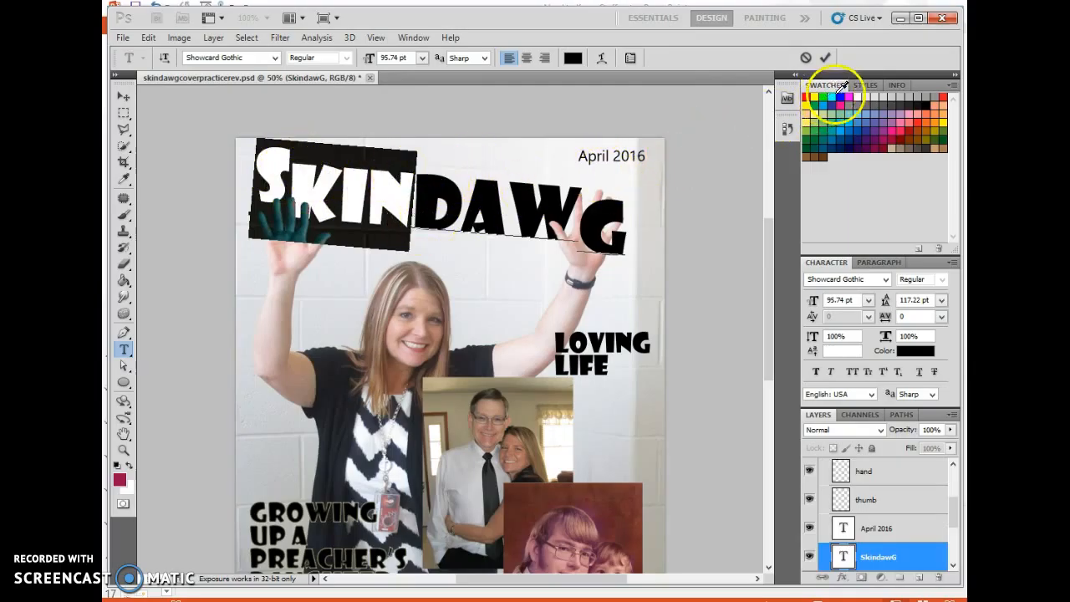
pyautogui.click(806, 60)
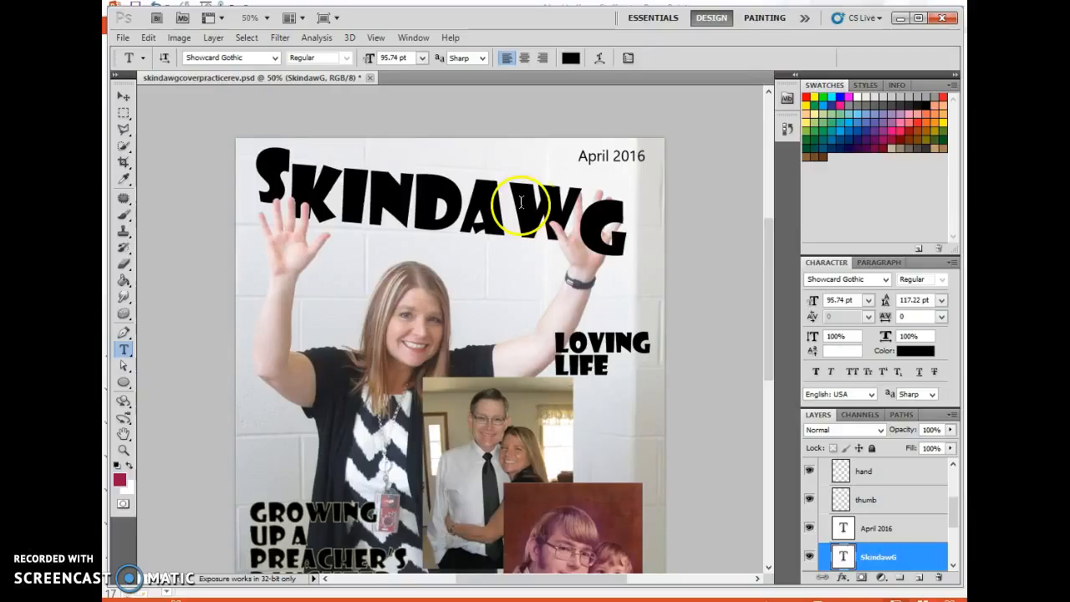
# Try to erase part of the SkindawG title with the Eraser, declining to rasterize the type layer.
pyautogui.moveTo(955, 512); pyautogui.dragTo(954, 535)
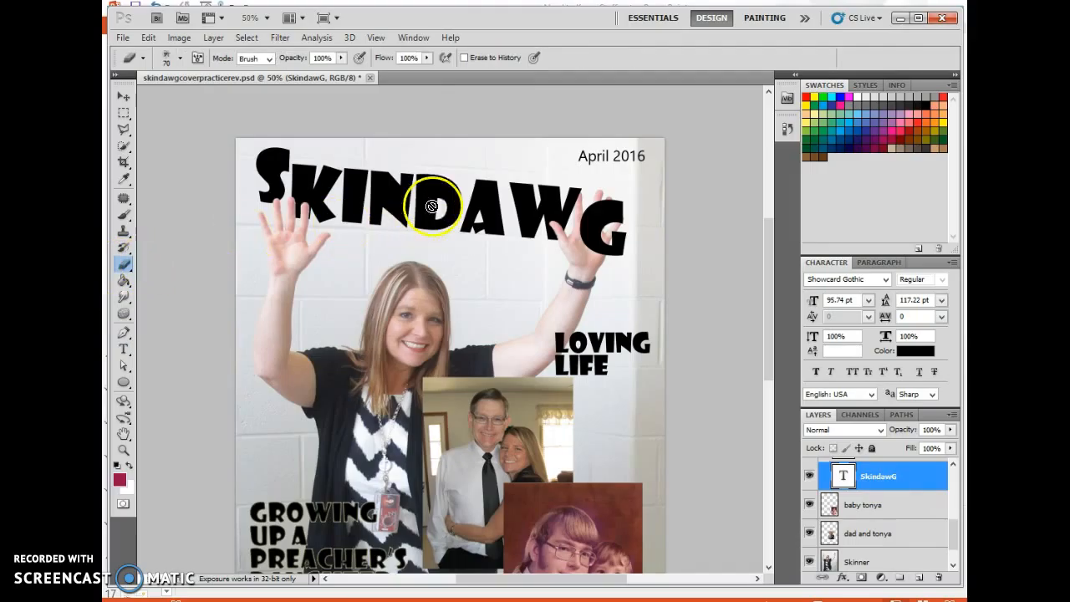
pyautogui.click(466, 177)
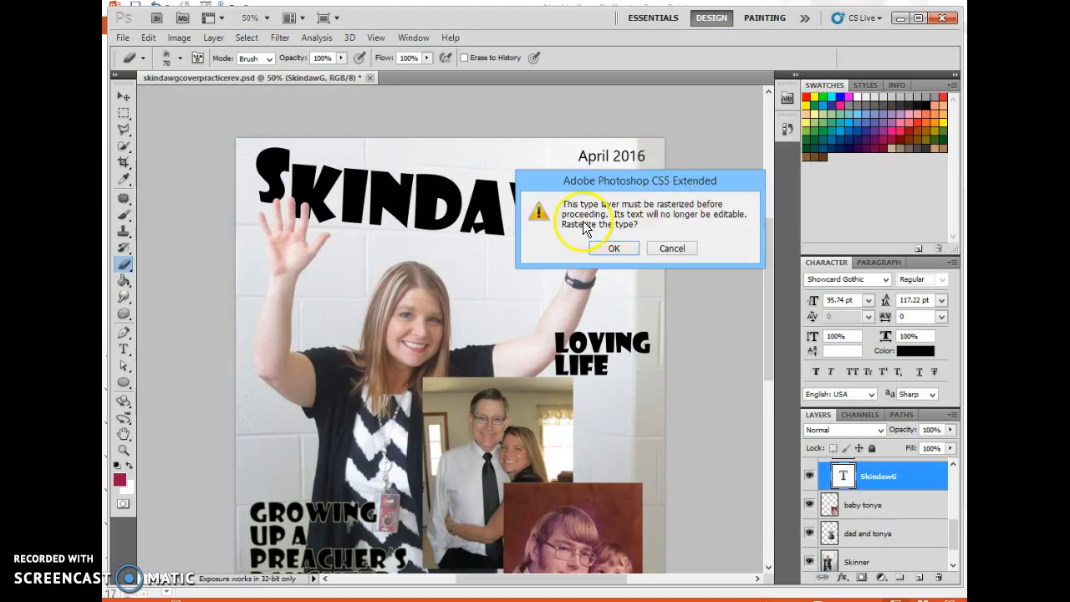
pyautogui.click(674, 250)
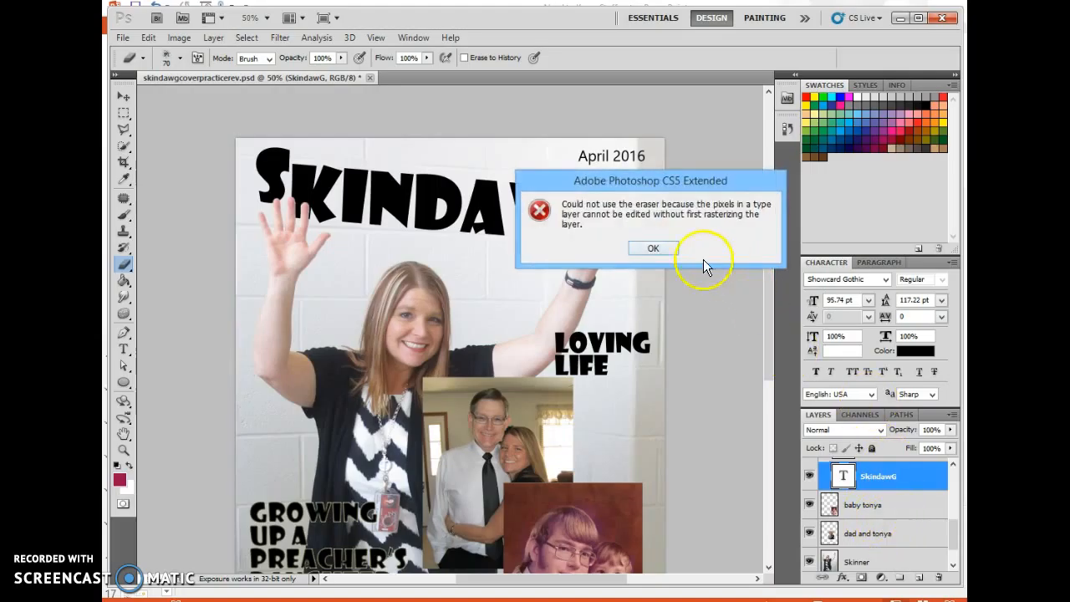
pyautogui.click(669, 248)
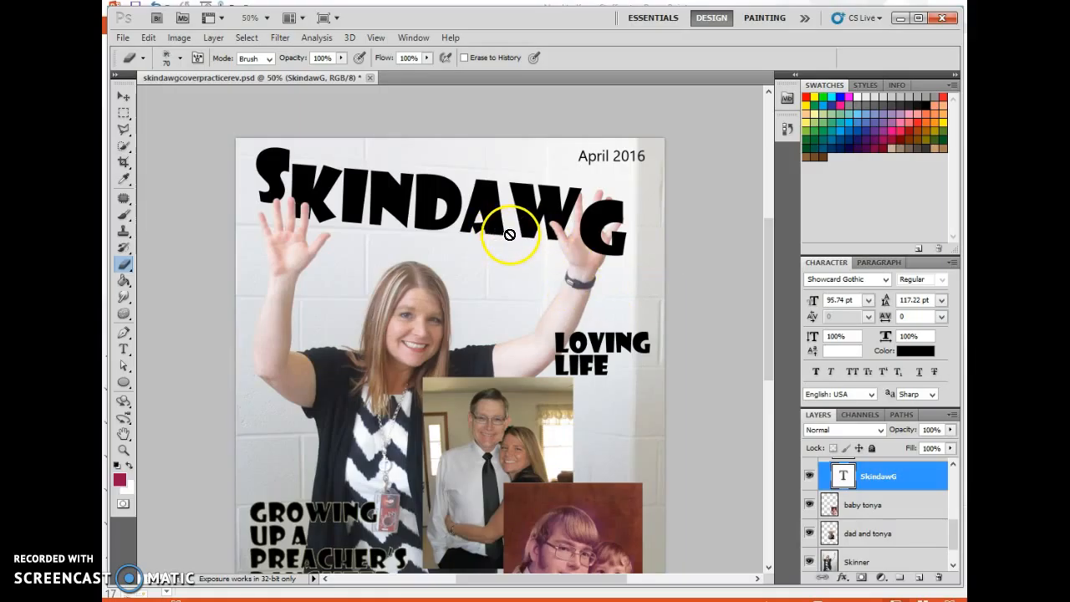
# Rasterize the SkindawG type layer.
pyautogui.rightClick(921, 485)
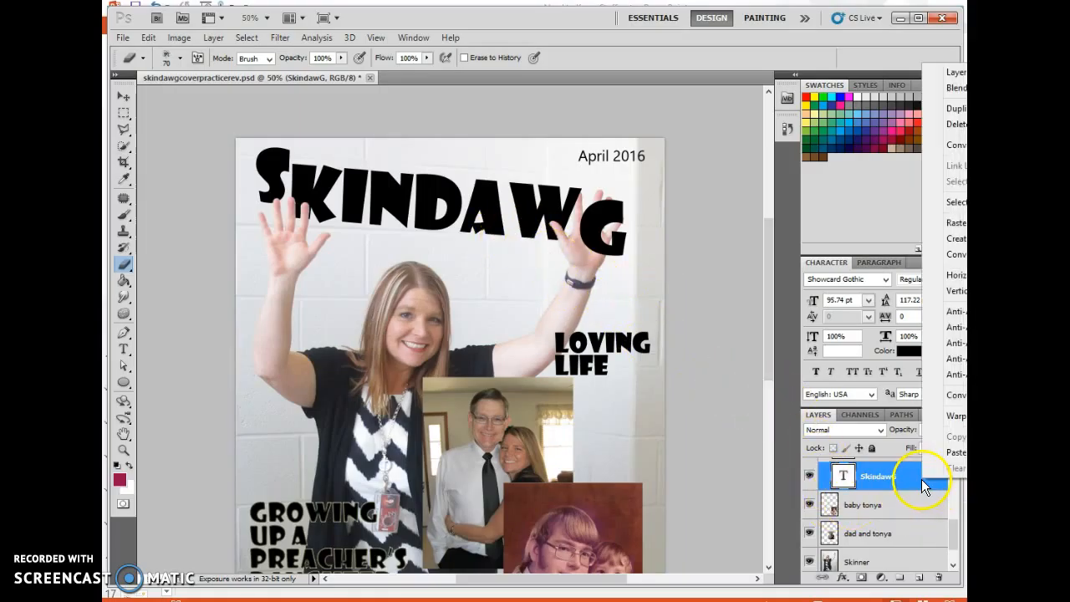
pyautogui.click(954, 231)
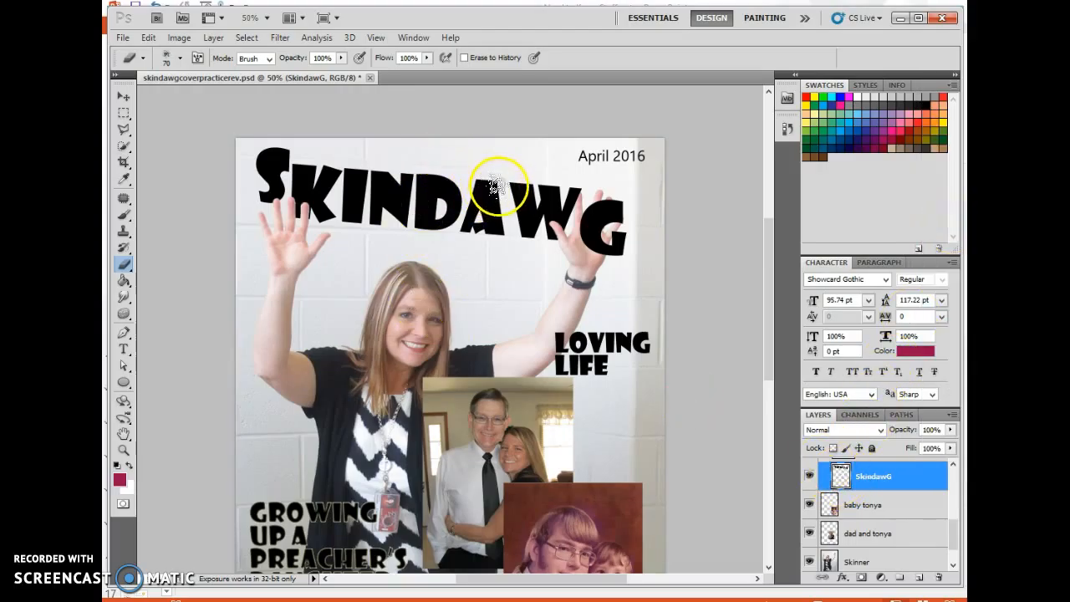
# Erase a ragged edge along the right side of the title's letter A, using the 17 px textured eraser brush enlarged to 40 px.
pyautogui.click(181, 58)
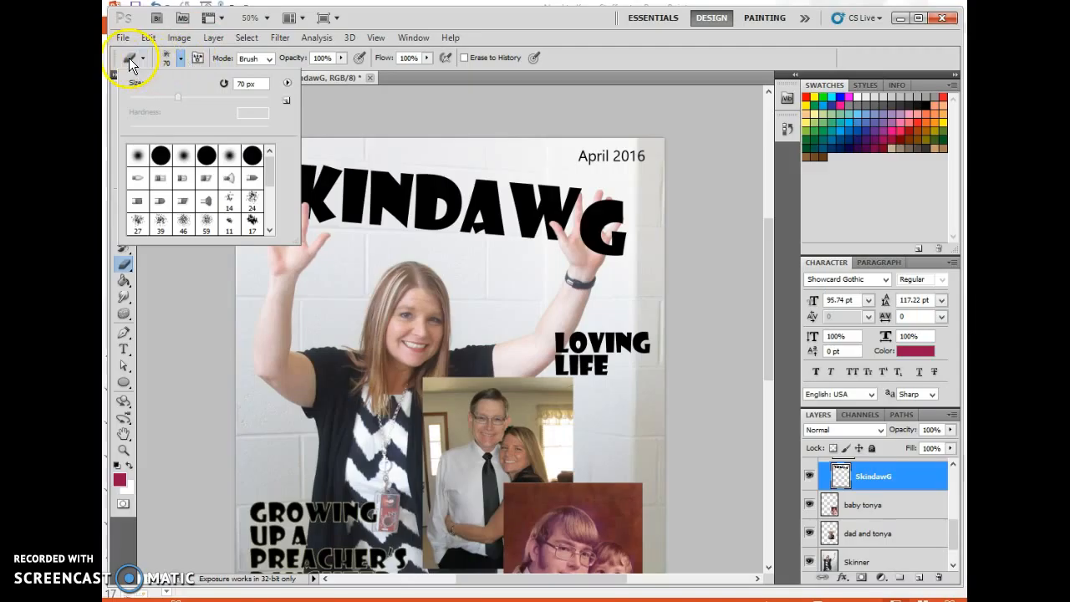
pyautogui.click(252, 221)
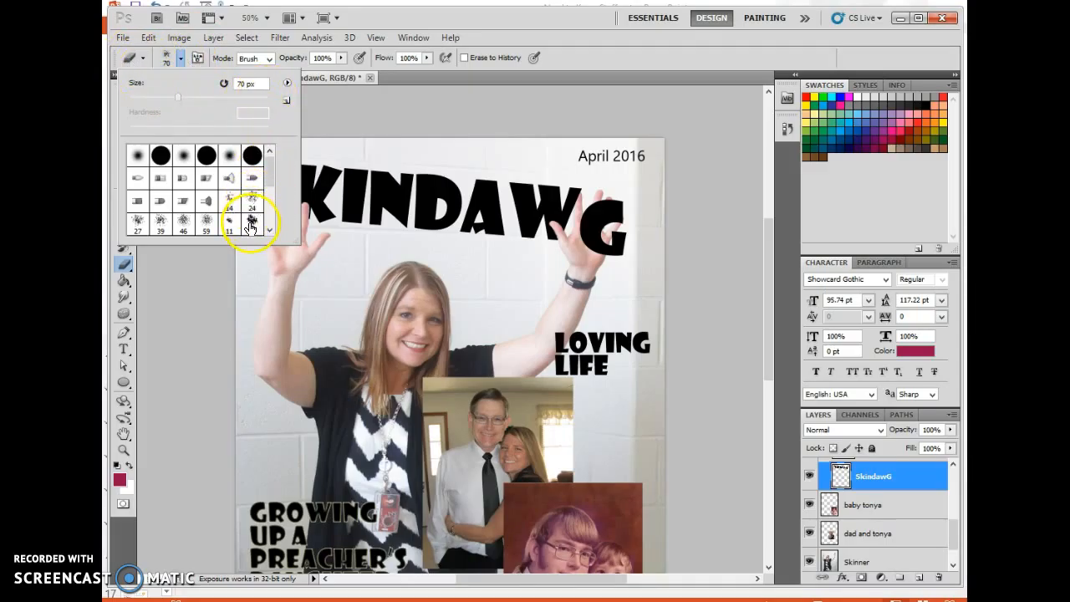
pyautogui.click(505, 20)
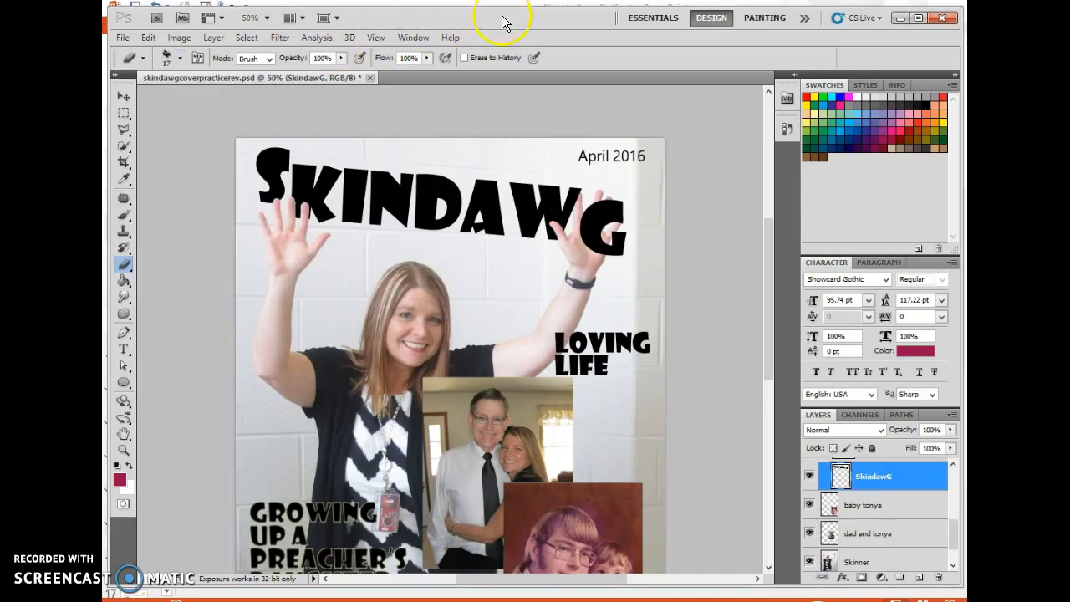
pyautogui.press(']')
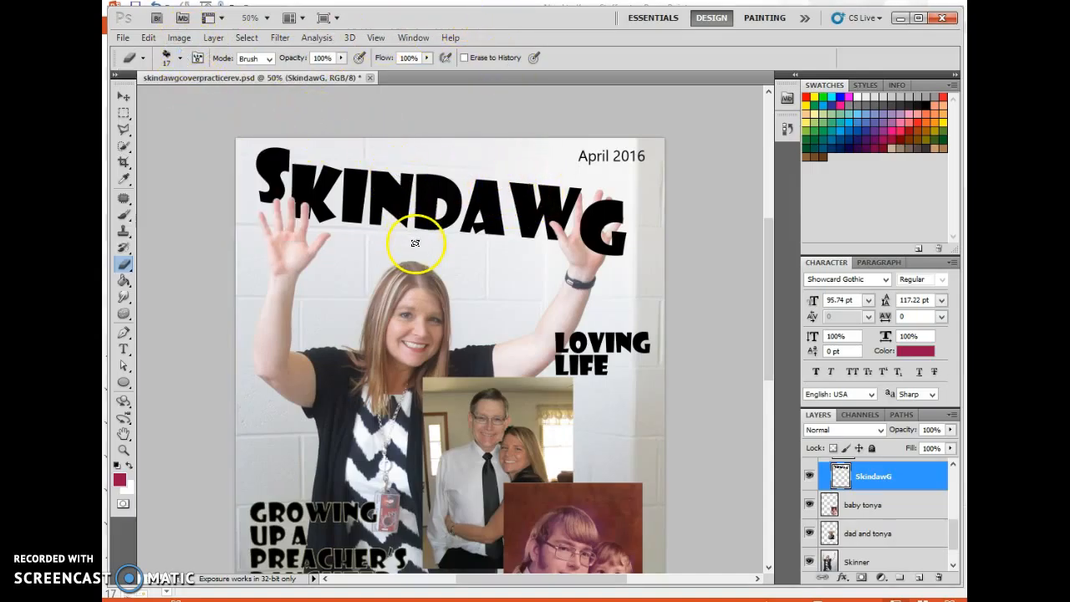
pyautogui.press(']')
pyautogui.press(']')
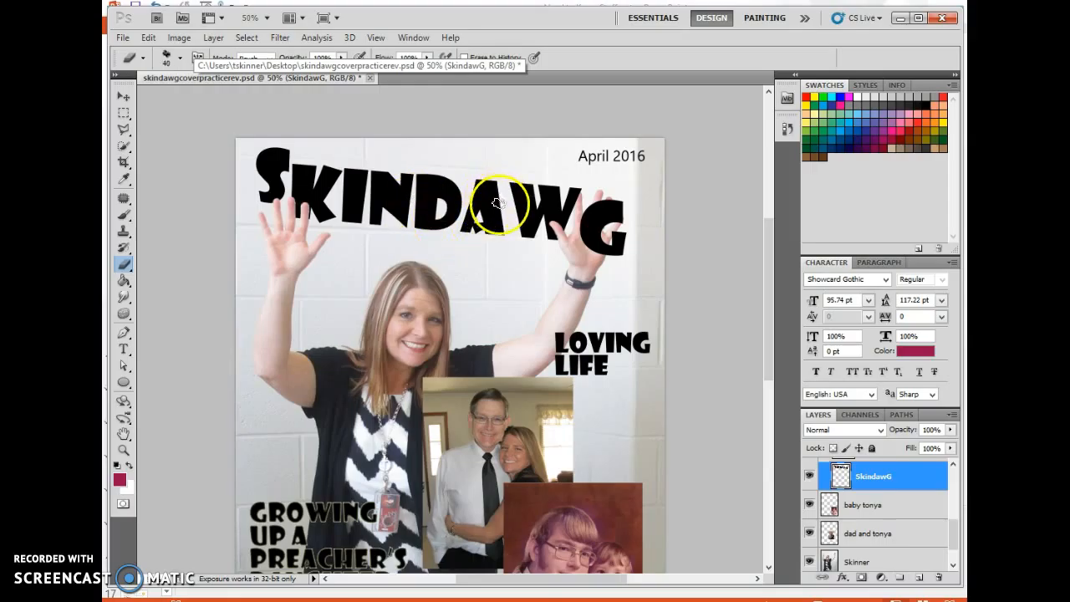
pyautogui.moveTo(499, 194)
pyautogui.mouseDown()
pyautogui.moveTo(500, 240)
pyautogui.moveTo(502, 161)
pyautogui.moveTo(491, 178)
pyautogui.moveTo(502, 174)
pyautogui.moveTo(529, 206)
pyautogui.moveTo(497, 193)
pyautogui.moveTo(510, 231)
pyautogui.mouseUp()
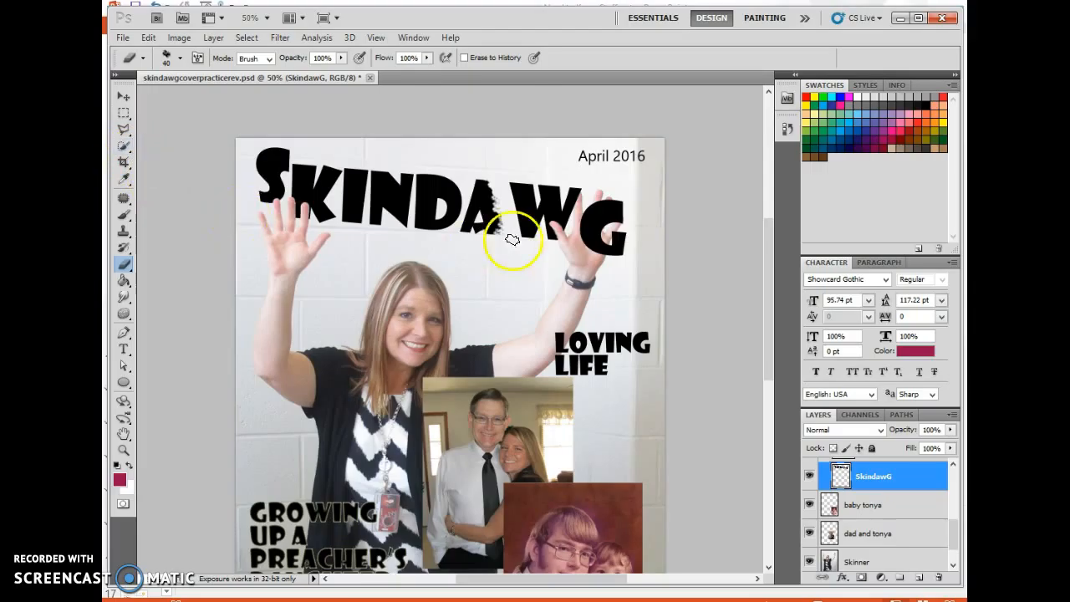
# Select the title's letters "WG" with the freehand Lasso and move them left, closer to the A.
pyautogui.click(124, 128)
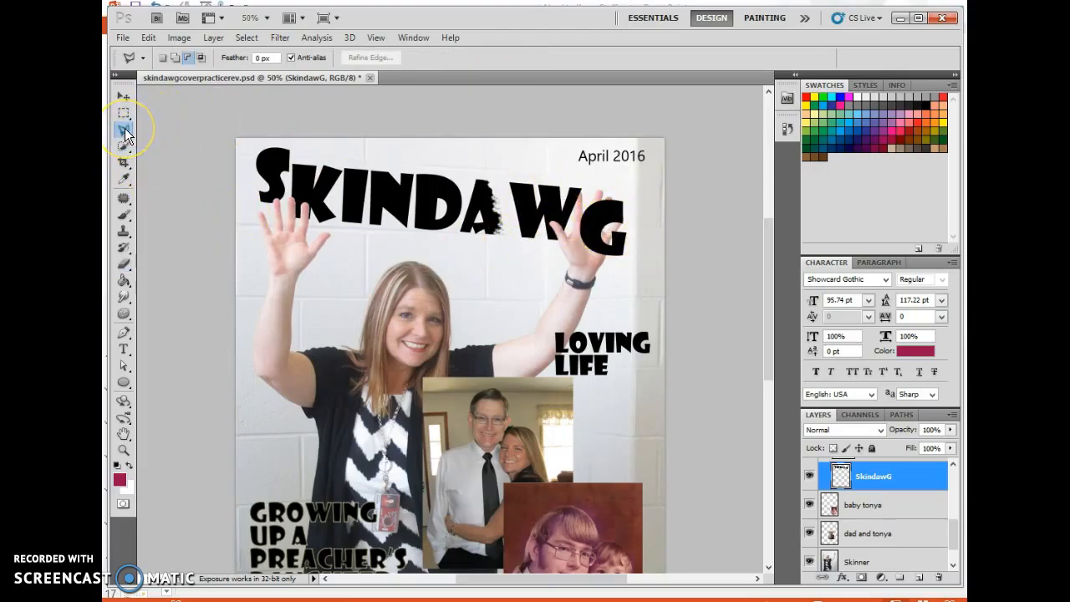
pyautogui.click(156, 127)
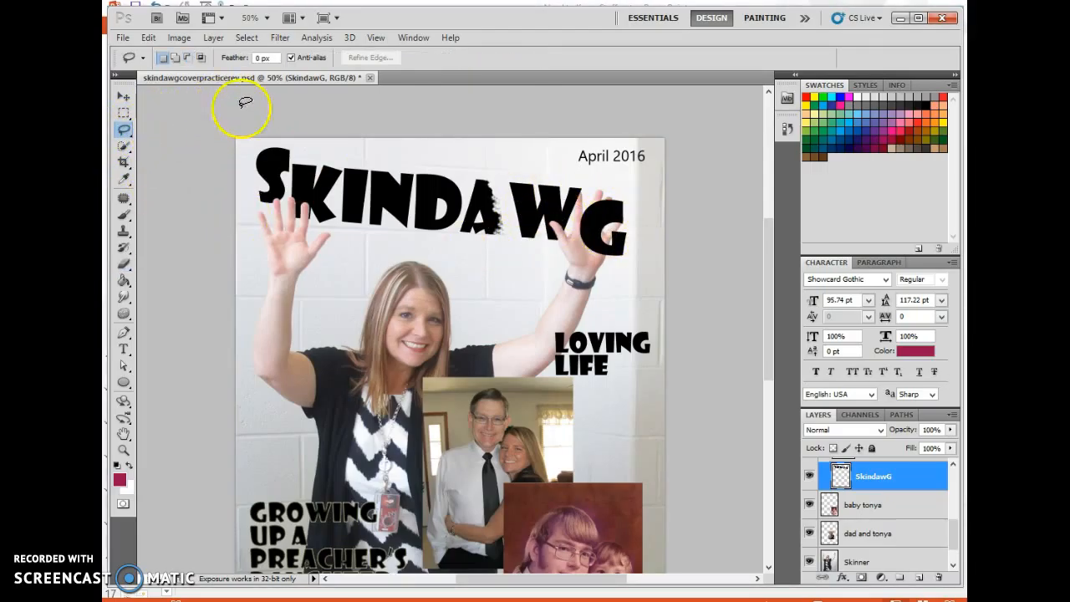
pyautogui.moveTo(601, 183)
pyautogui.mouseDown()
pyautogui.moveTo(526, 168)
pyautogui.moveTo(502, 192)
pyautogui.moveTo(532, 271)
pyautogui.moveTo(656, 249)
pyautogui.moveTo(592, 173)
pyautogui.moveTo(527, 213)
pyautogui.moveTo(608, 224)
pyautogui.moveTo(552, 209)
pyautogui.mouseUp()
pyautogui.click(125, 98)
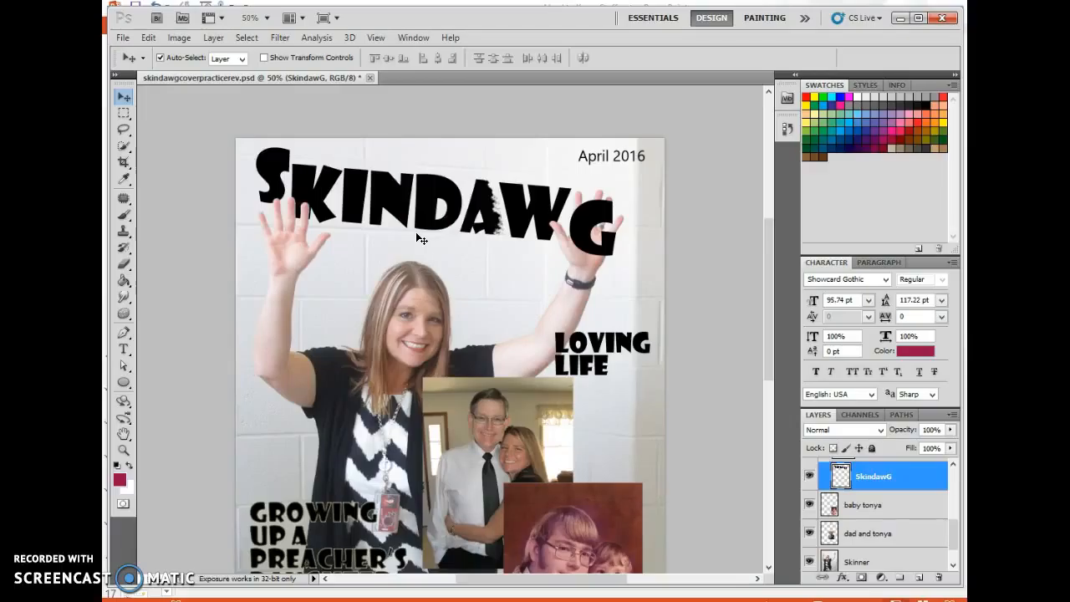
# Draw a Polygonal Lasso selection around the title's letters "SKIN" with a slanted edge cutting diagonally through the D.
pyautogui.click(124, 130)
pyautogui.moveTo(128, 134); pyautogui.dragTo(169, 144)
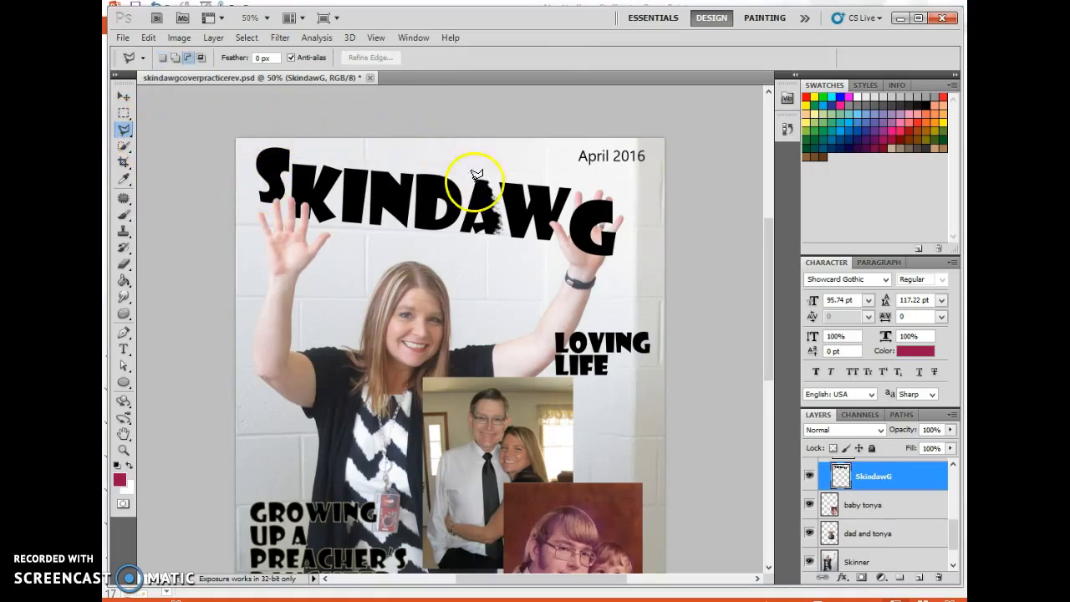
pyautogui.click(407, 238)
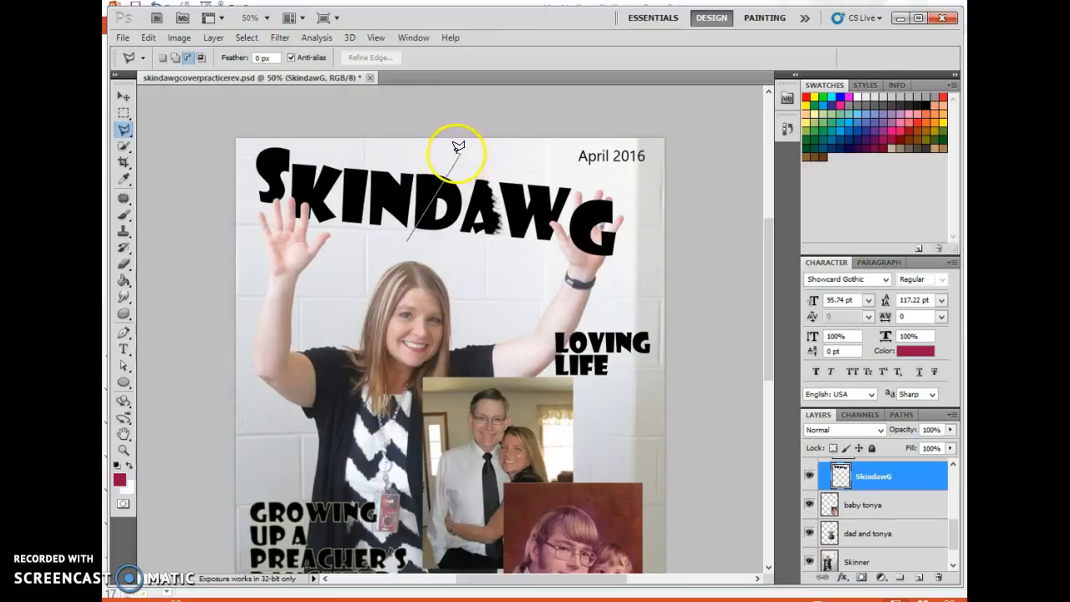
pyautogui.click(459, 153)
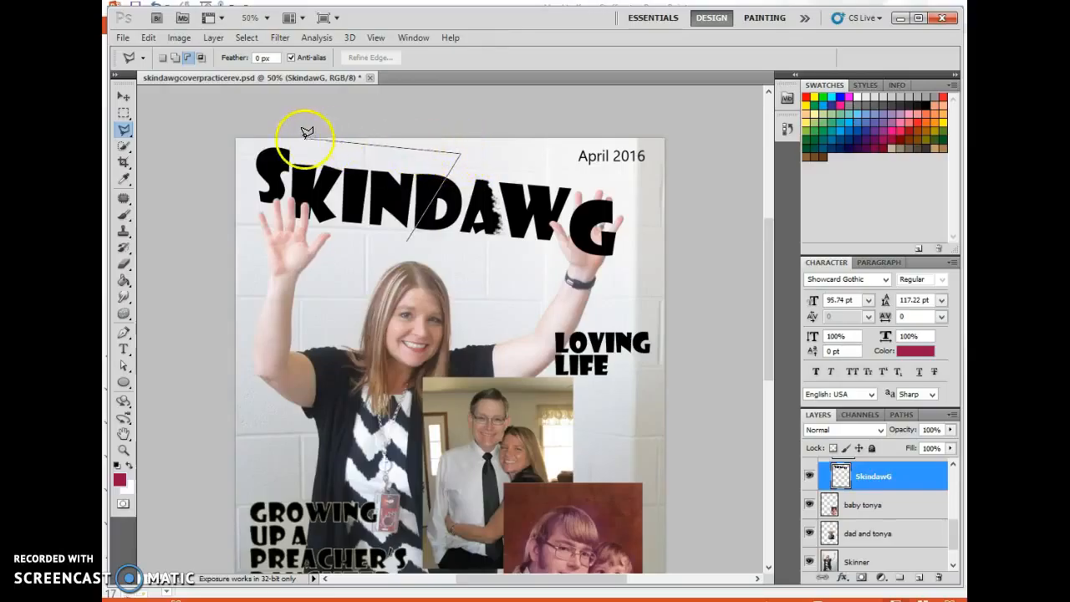
pyautogui.click(242, 128)
pyautogui.click(215, 228)
pyautogui.click(408, 236)
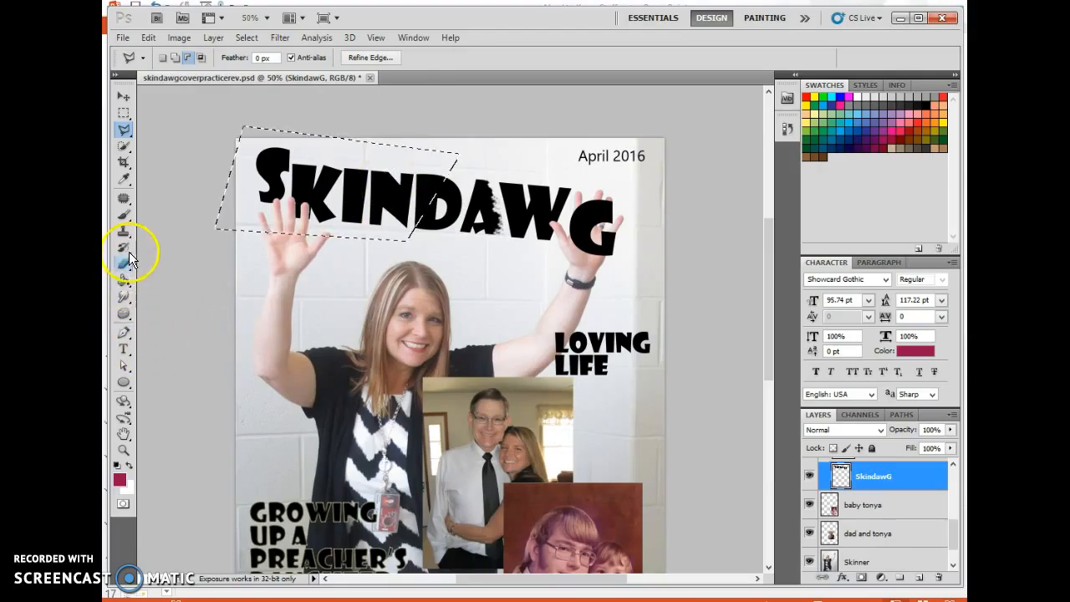
# Fill the selected letters "SKIN" and the selected part of the D with the crimson foreground colour using the Paint Bucket, and deselect.
pyautogui.click(124, 280)
pyautogui.click(276, 168)
pyautogui.click(284, 178)
pyautogui.click(305, 185)
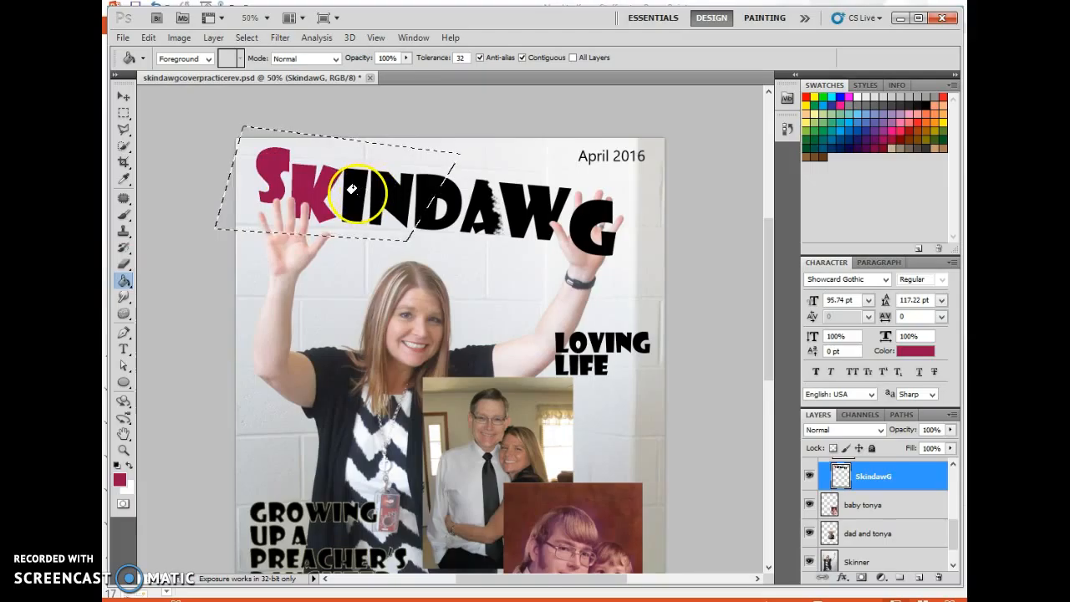
pyautogui.click(352, 190)
pyautogui.click(402, 185)
pyautogui.click(422, 213)
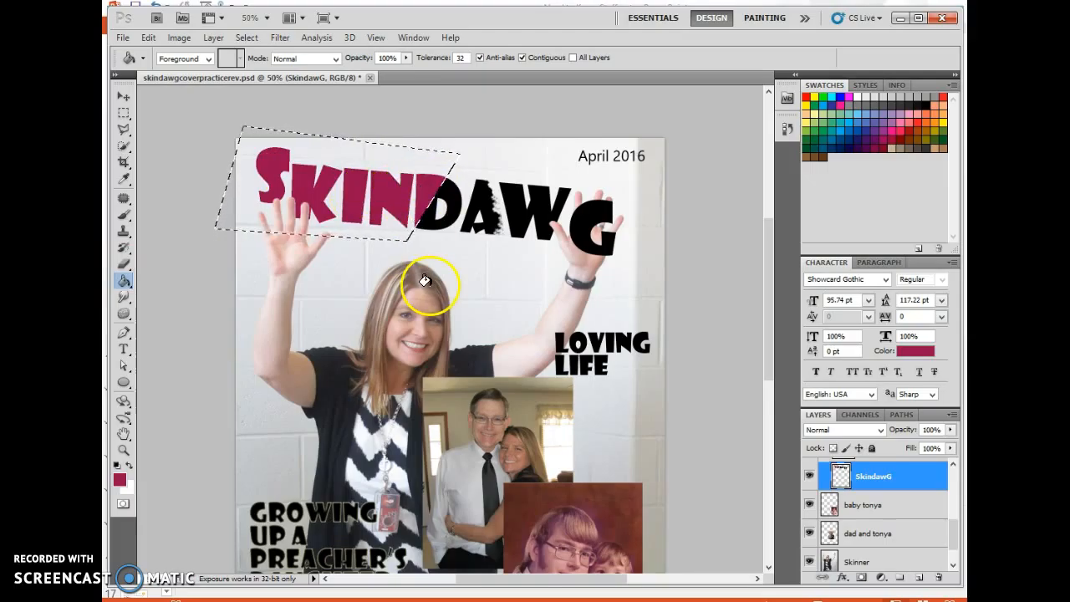
pyautogui.click(477, 179)
pyautogui.click(441, 180)
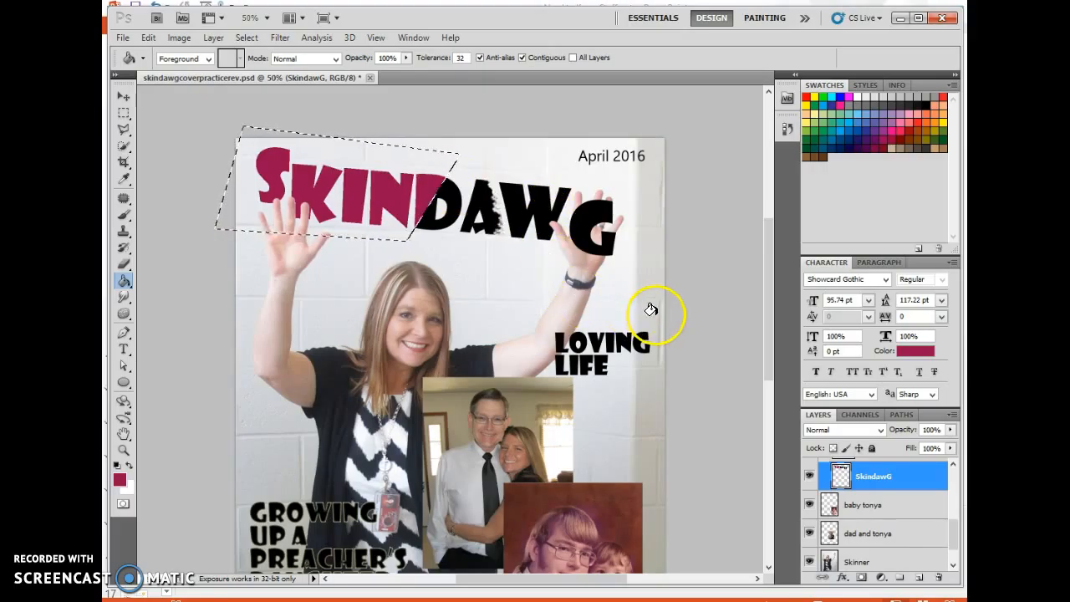
pyautogui.hotkey('ctrl', 'd')
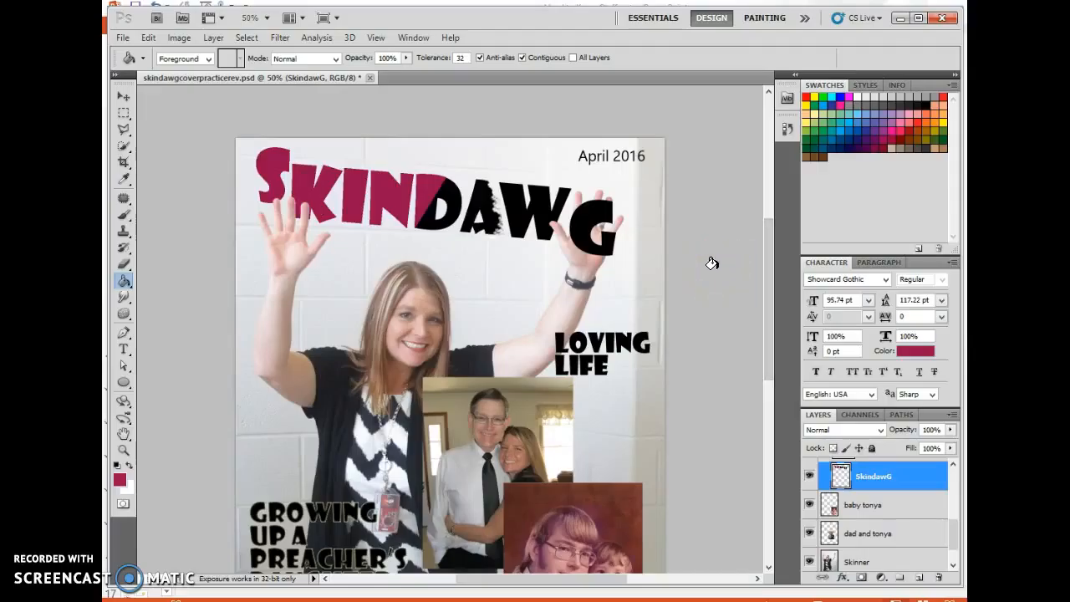
pyautogui.click(393, 221)
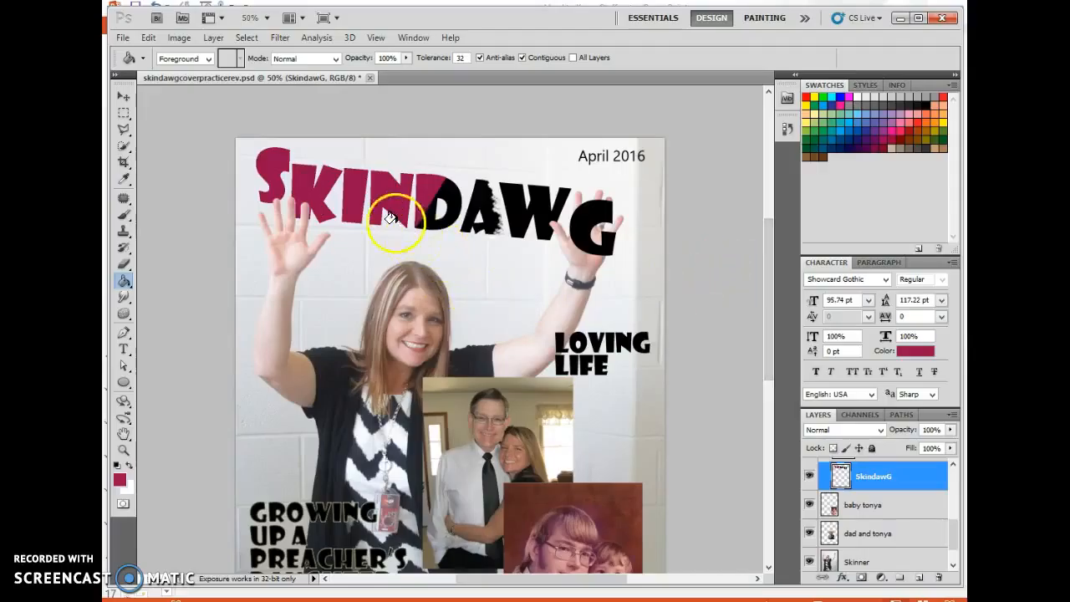
pyautogui.click(466, 204)
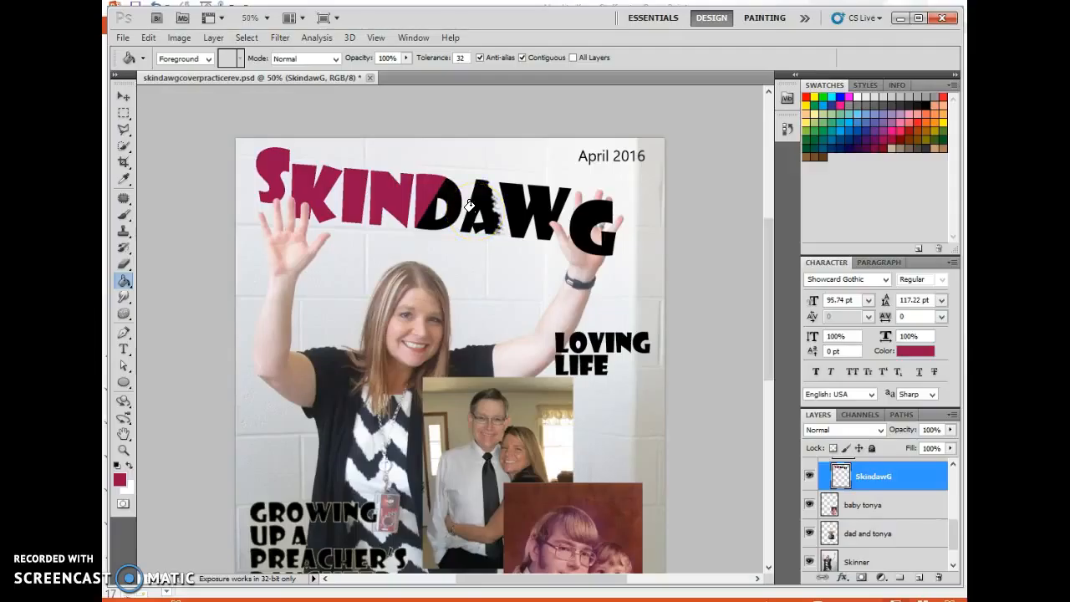
pyautogui.click(547, 222)
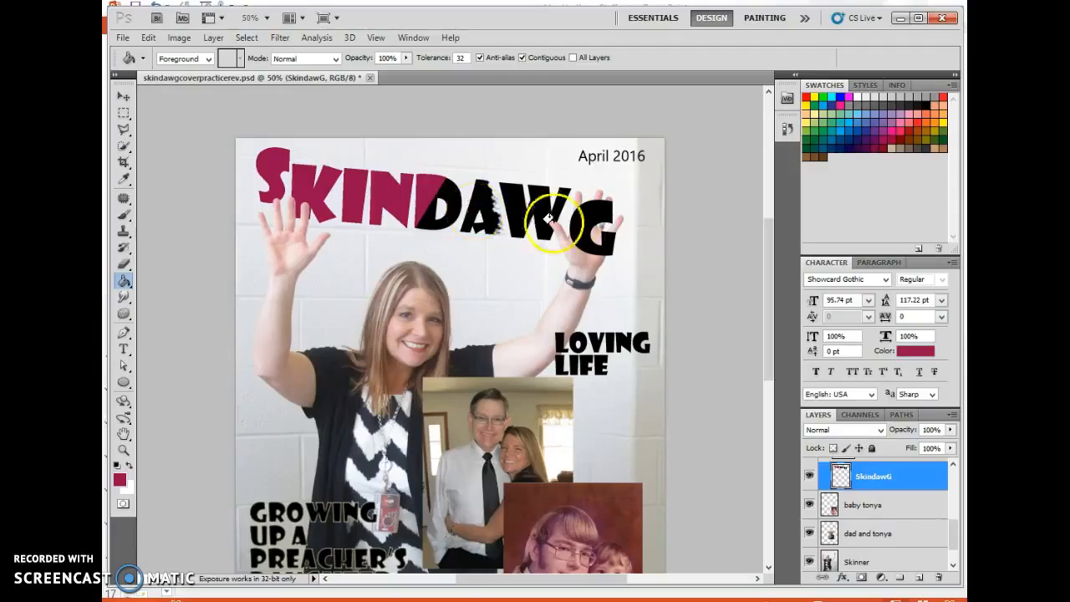
# Draw a crimson triangular shape layer with the Pen tool, filling the cover's bottom-left corner.
pyautogui.moveTo(773, 360); pyautogui.dragTo(770, 453)
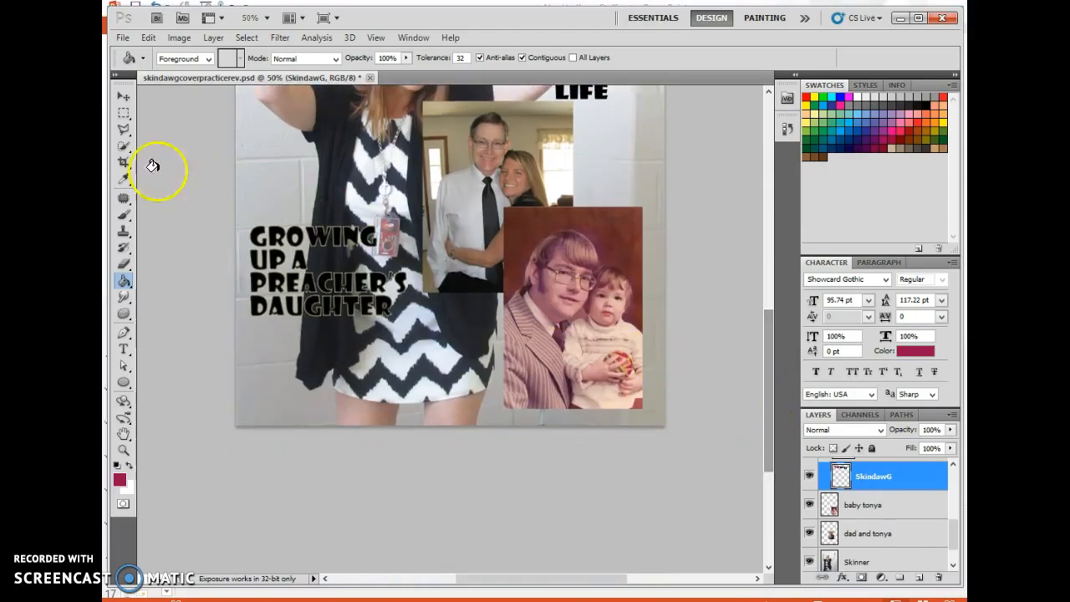
pyautogui.click(127, 335)
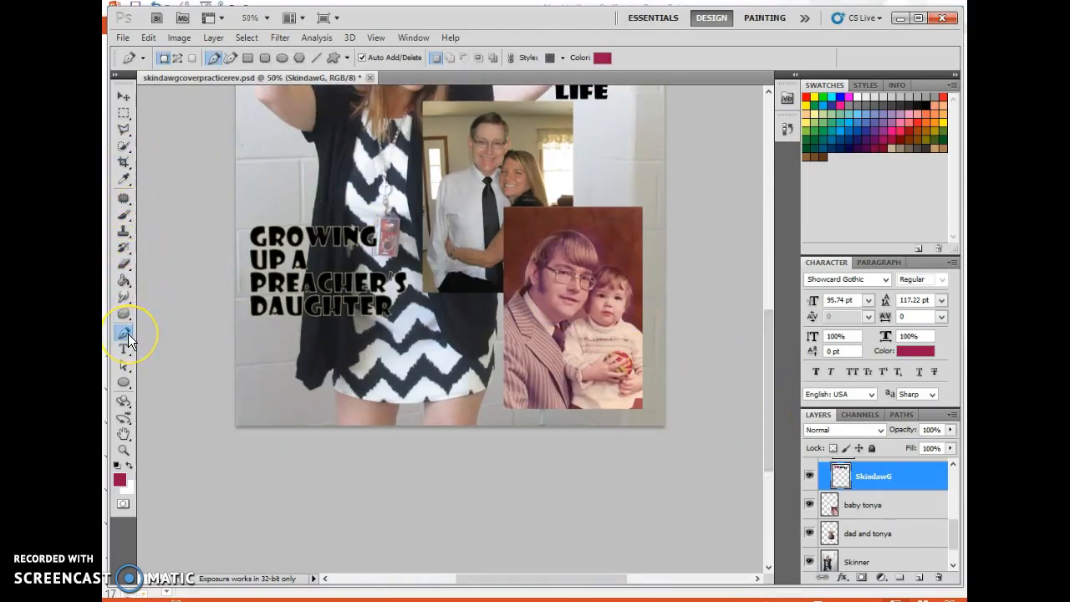
pyautogui.click(128, 334)
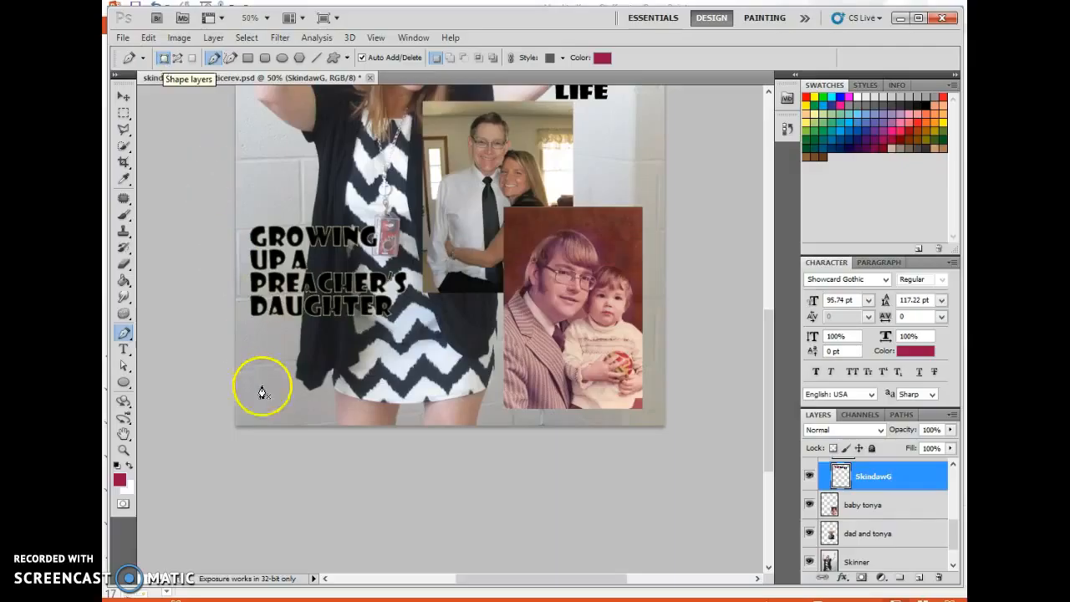
pyautogui.click(235, 332)
pyautogui.click(235, 426)
pyautogui.click(348, 427)
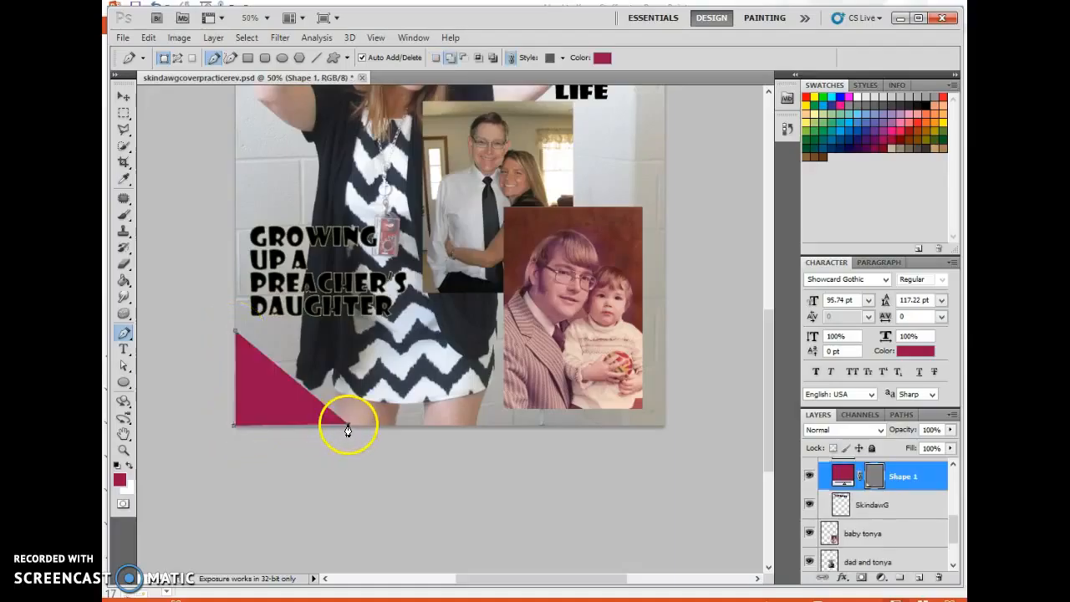
pyautogui.click(235, 335)
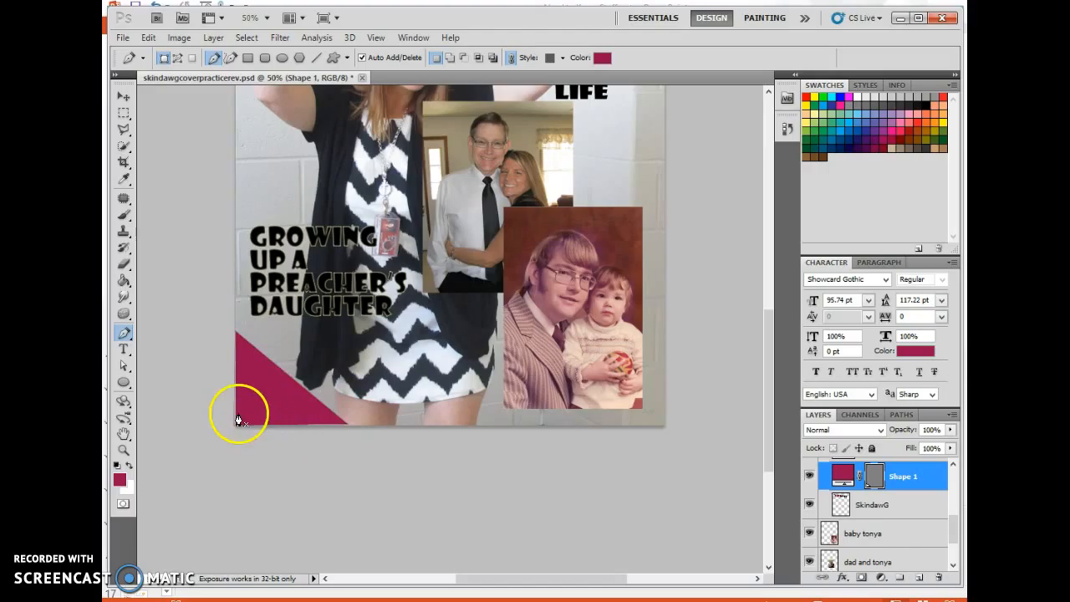
# Nudge the crimson triangle's upper anchor point slightly onto the cover's left edge with the Direct Selection tool.
pyautogui.click(124, 367)
pyautogui.click(125, 369)
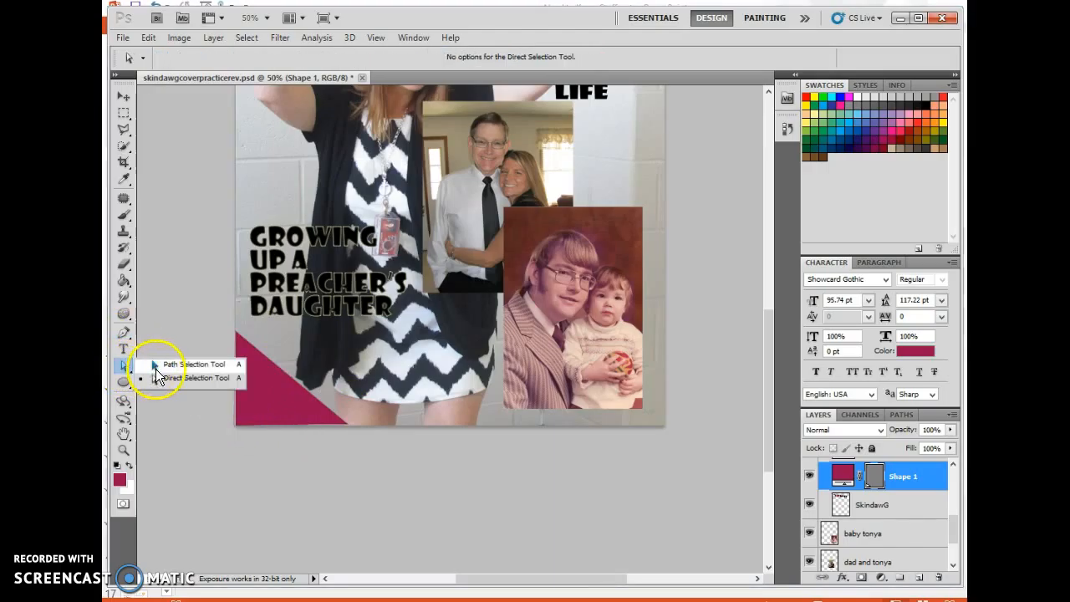
pyautogui.click(175, 384)
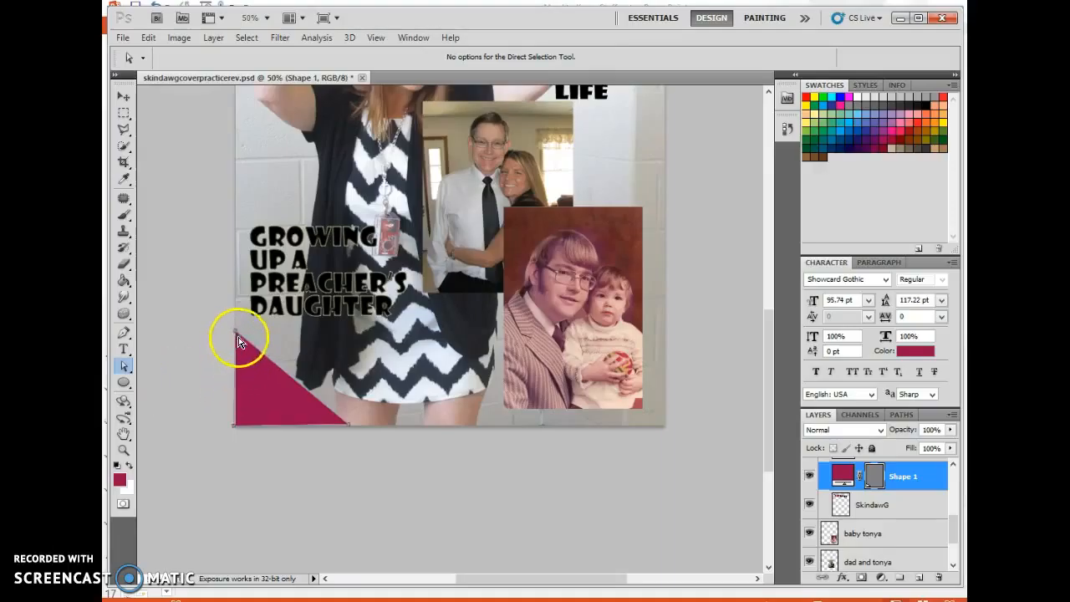
pyautogui.moveTo(236, 331)
pyautogui.mouseDown()
pyautogui.moveTo(274, 334)
pyautogui.moveTo(235, 333)
pyautogui.mouseUp()
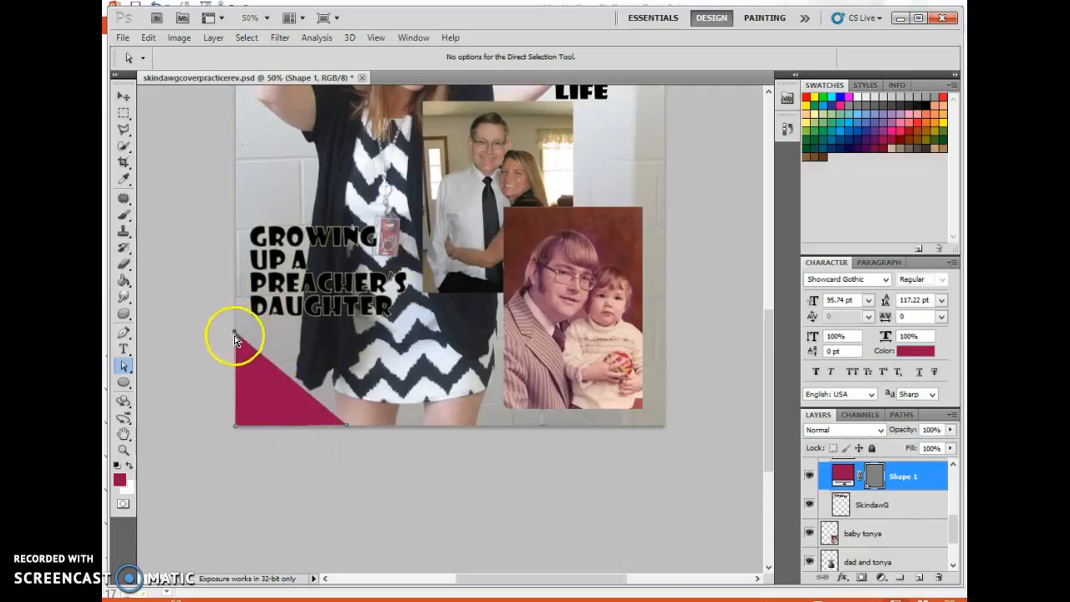
pyautogui.moveTo(234, 336); pyautogui.dragTo(233, 333)
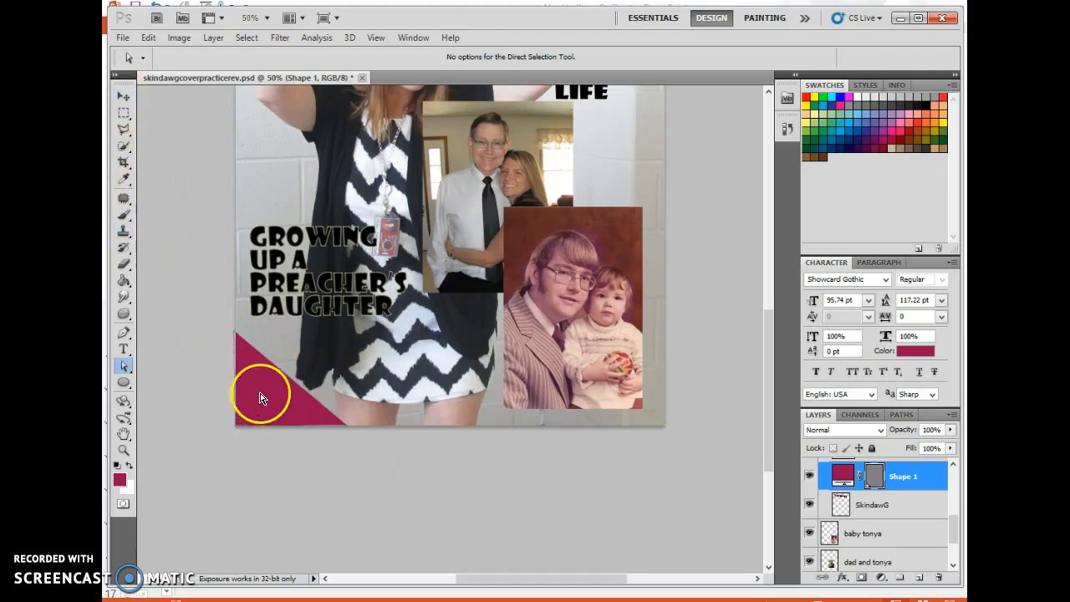
# Draw a crimson circle shape layer with the Ellipse tool above the SkindawG layer, overlapping the two inset family photos.
pyautogui.scroll(5, 382, 441)
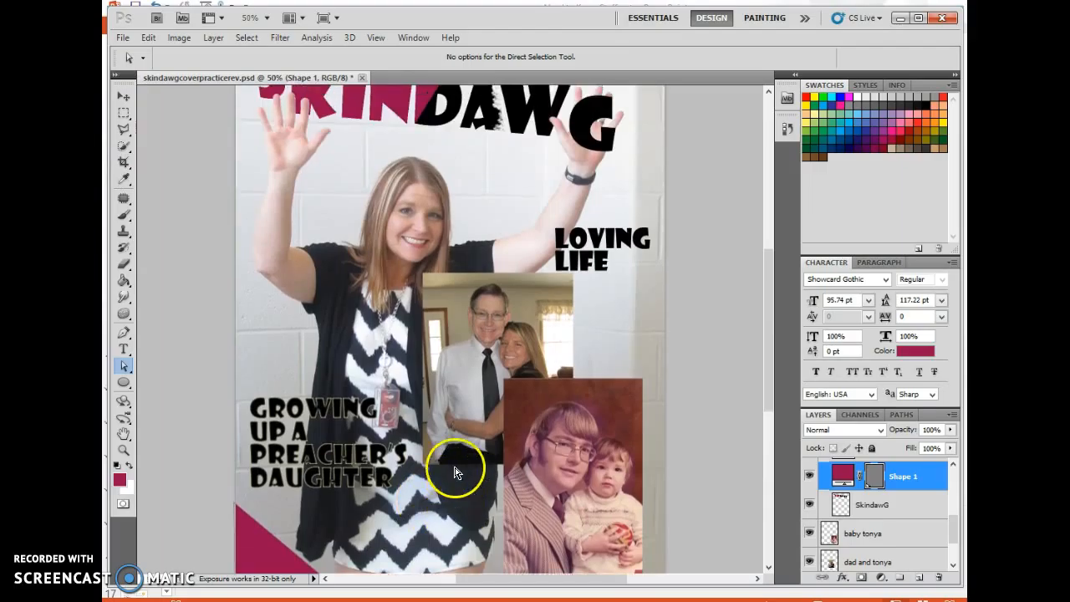
pyautogui.scroll(1, 454, 473)
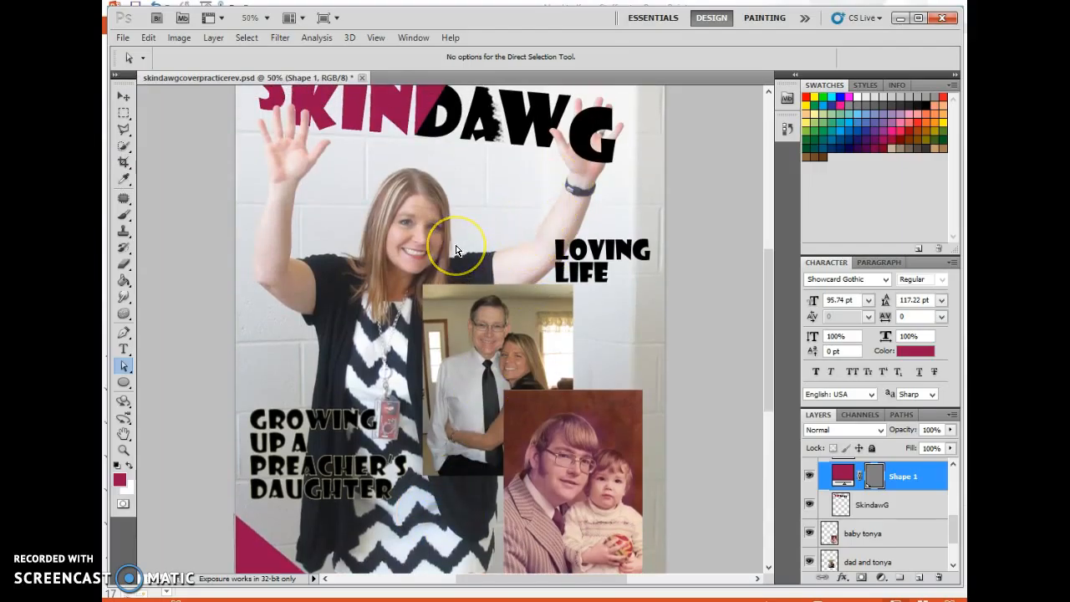
pyautogui.scroll(-2, 608, 340)
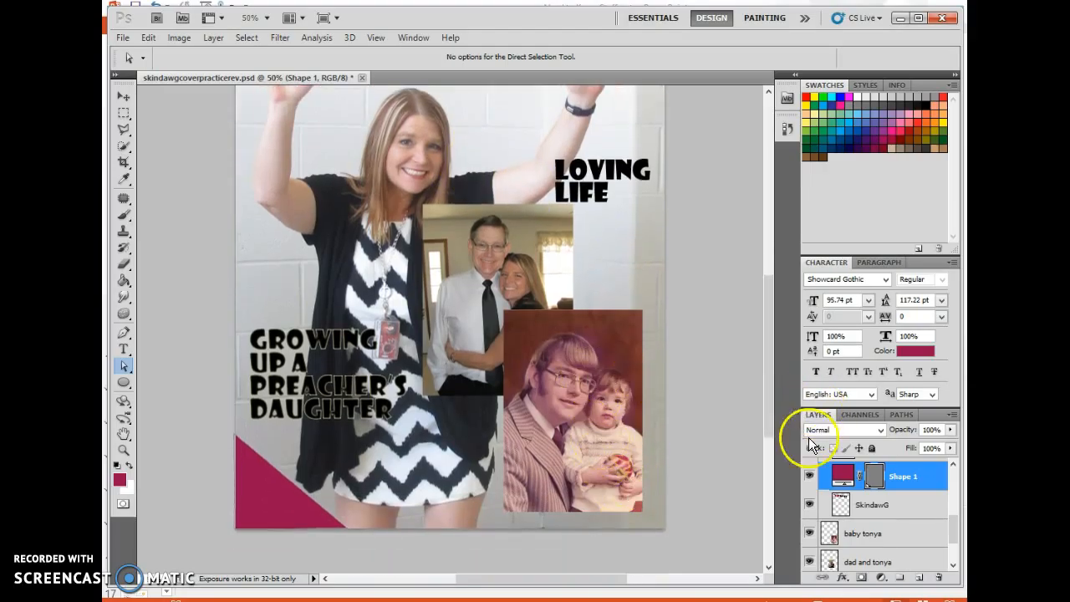
pyautogui.click(123, 384)
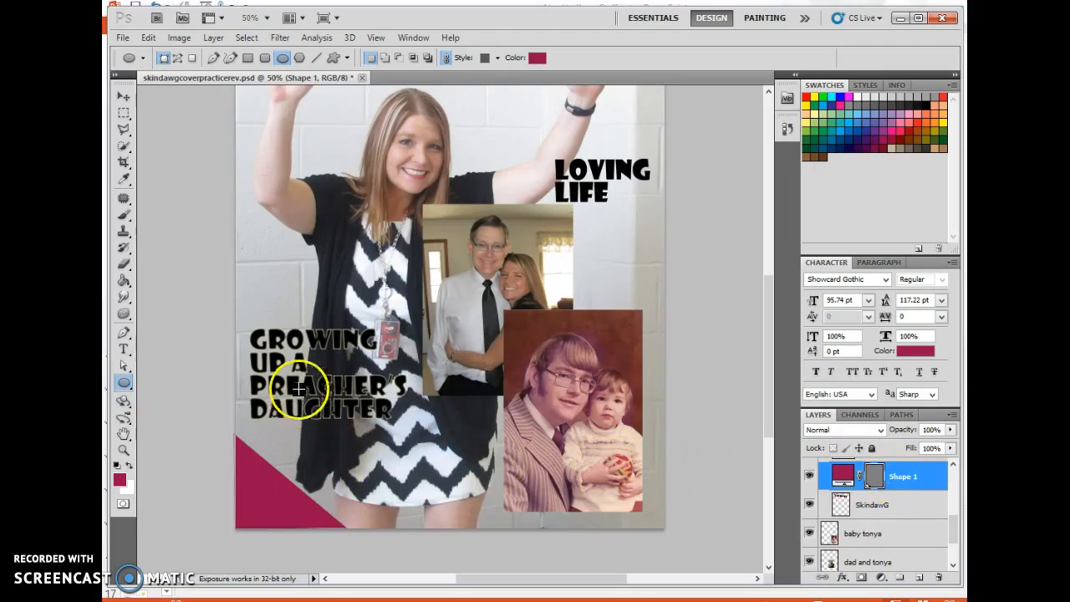
pyautogui.click(884, 512)
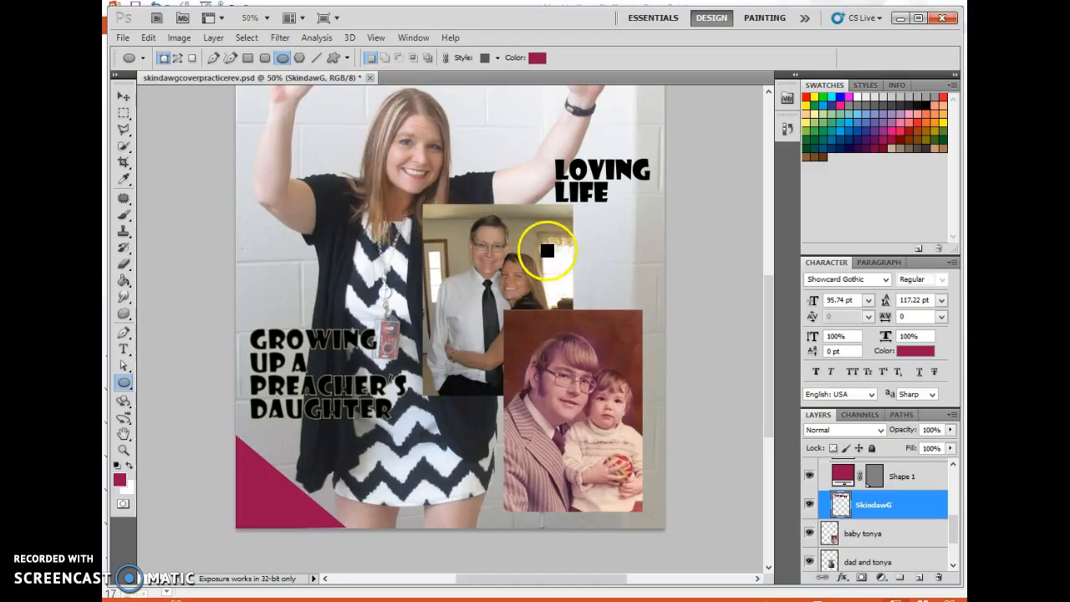
pyautogui.moveTo(530, 242); pyautogui.dragTo(655, 366)
# Duplicate the crimson circle with the Move tool and place the copy directly below the original, over the lower photo.
pyautogui.click(124, 96)
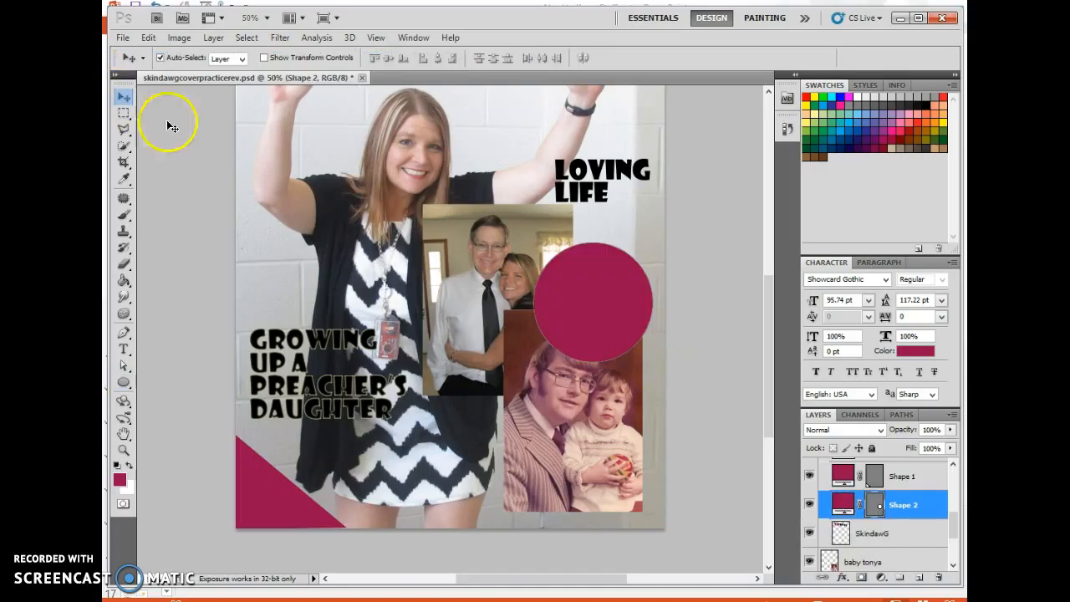
pyautogui.moveTo(623, 323); pyautogui.dragTo(620, 445)
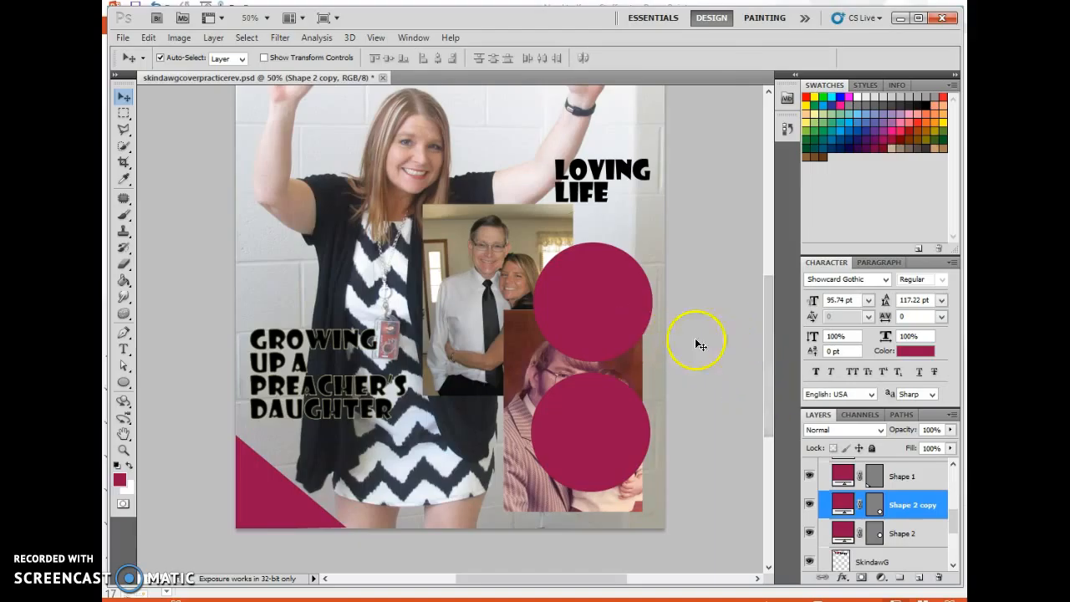
pyautogui.scroll(1, 773, 412)
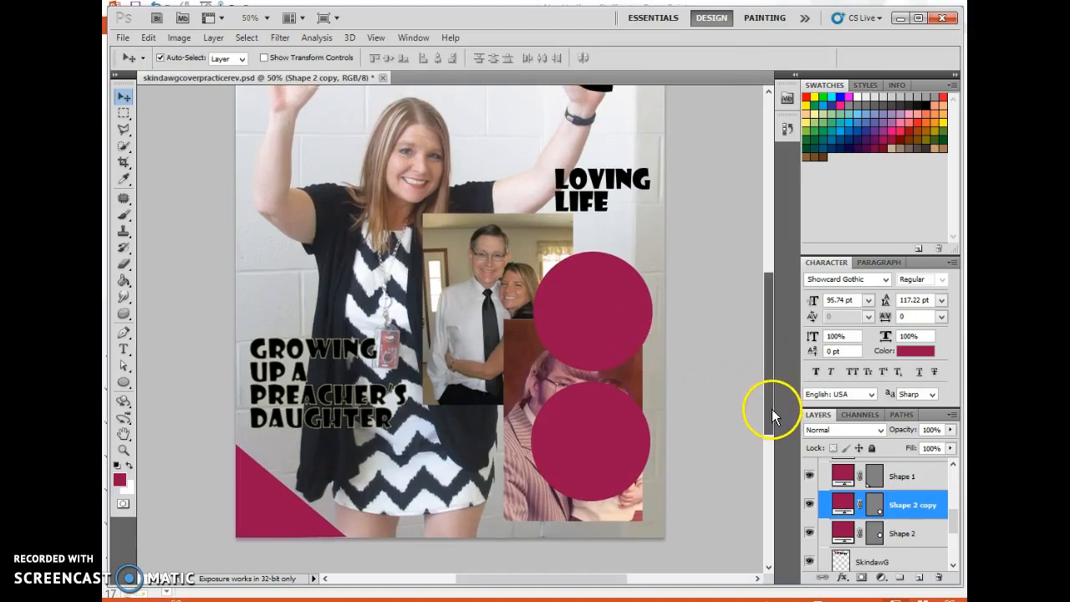
# Switch the Ellipse tool to Paths mode and make the hand layer in the title group active.
pyautogui.click(124, 376)
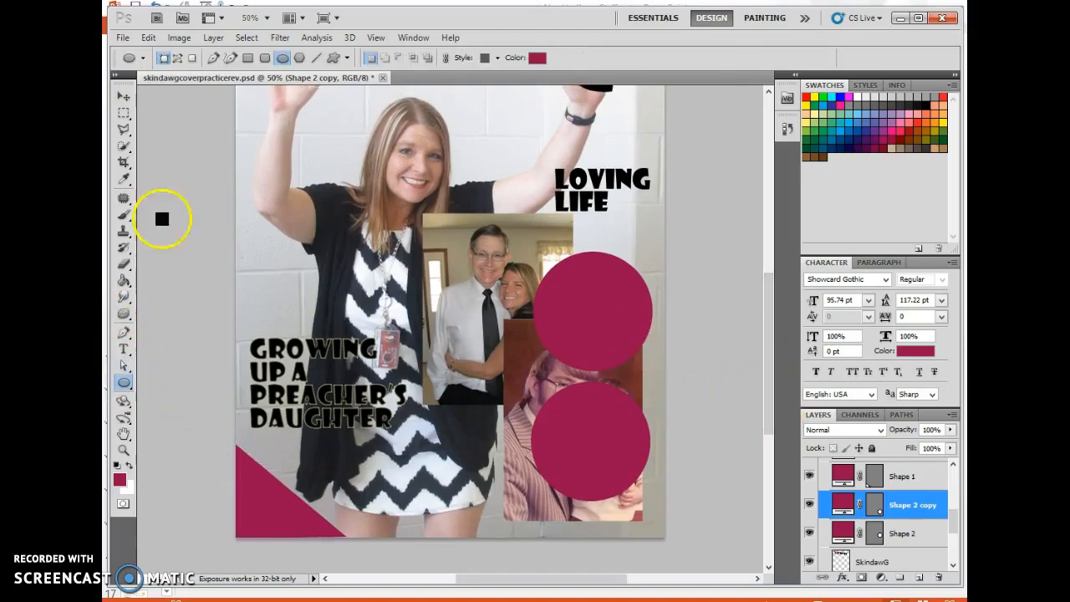
pyautogui.click(177, 60)
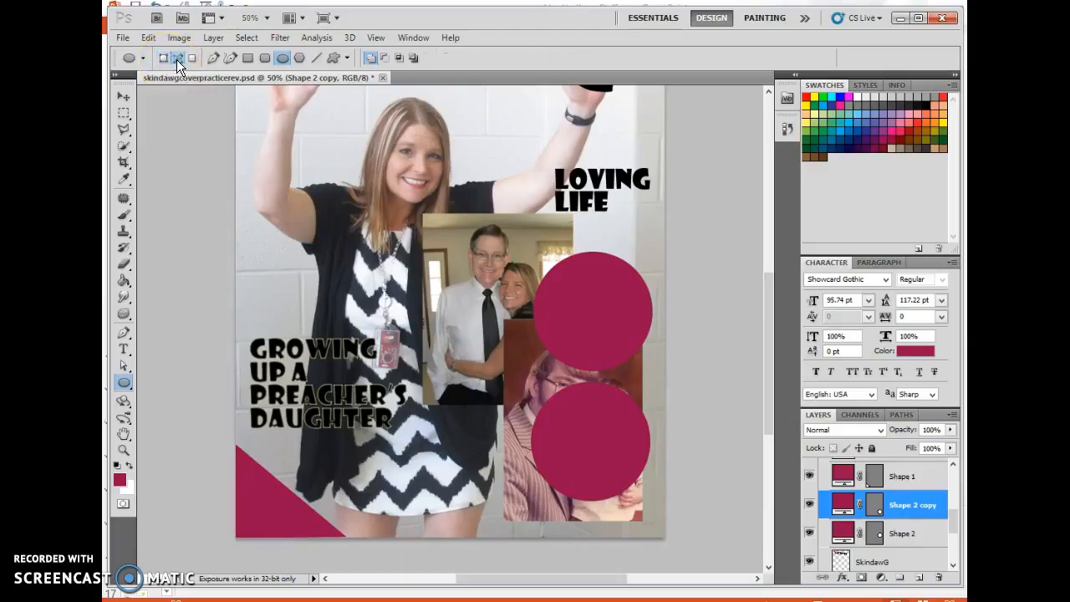
pyautogui.click(178, 64)
pyautogui.moveTo(951, 528); pyautogui.dragTo(957, 497)
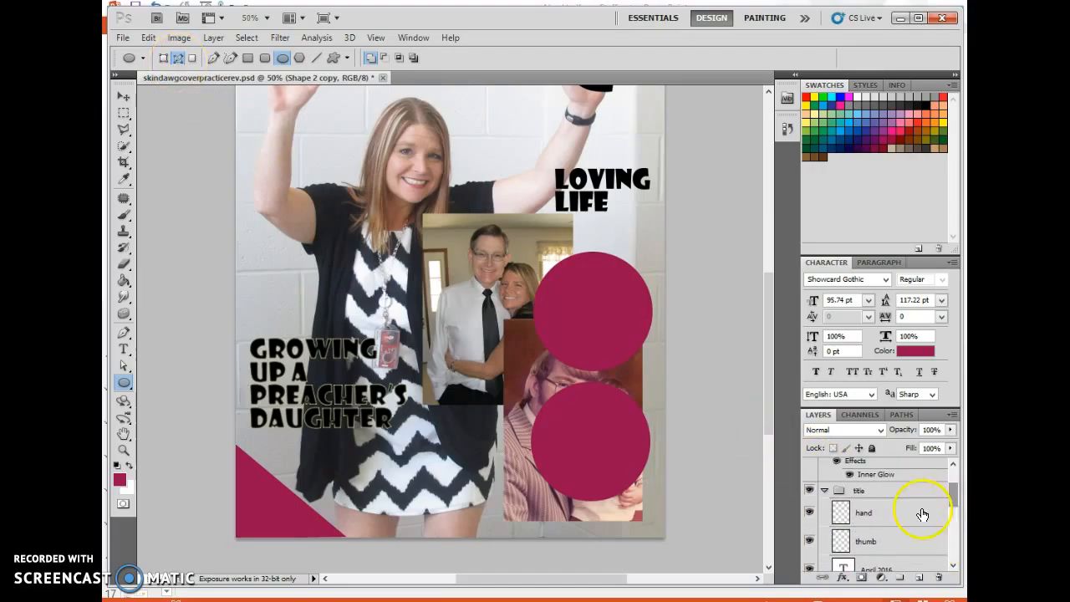
pyautogui.click(845, 514)
pyautogui.scroll(2, 853, 506)
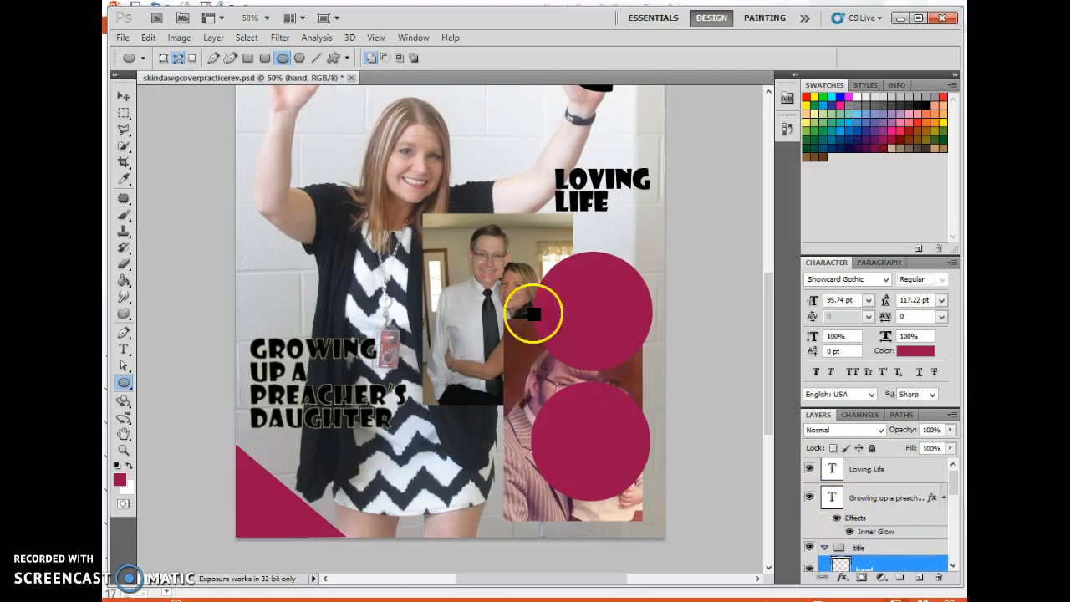
# Draw an elliptical work path around the woman's head, running along the top of her hair.
pyautogui.scroll(-2, 698, 433)
pyautogui.scroll(3, 585, 334)
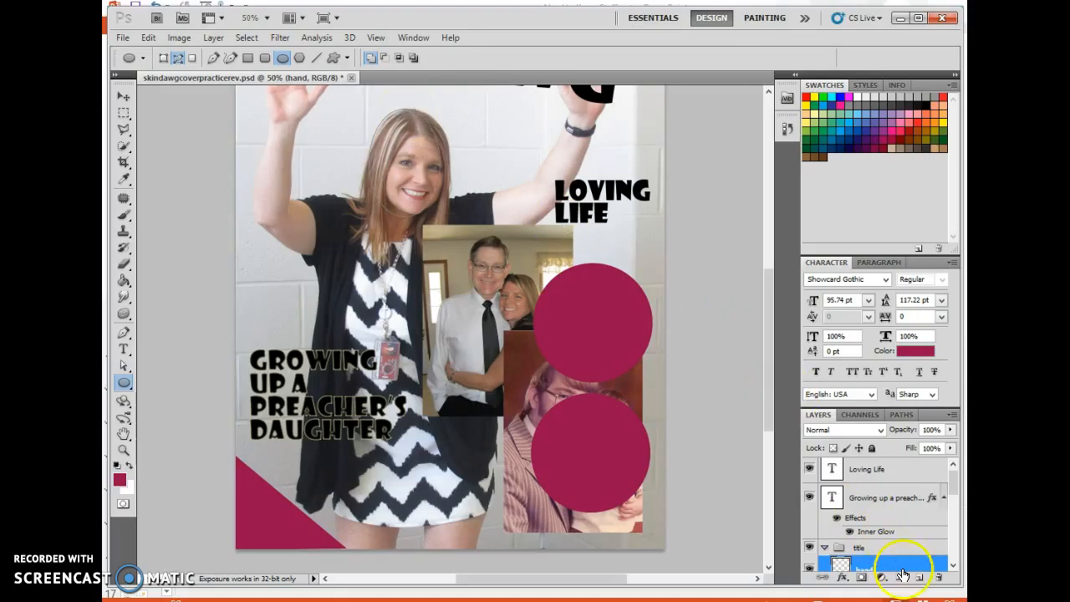
pyautogui.click(903, 415)
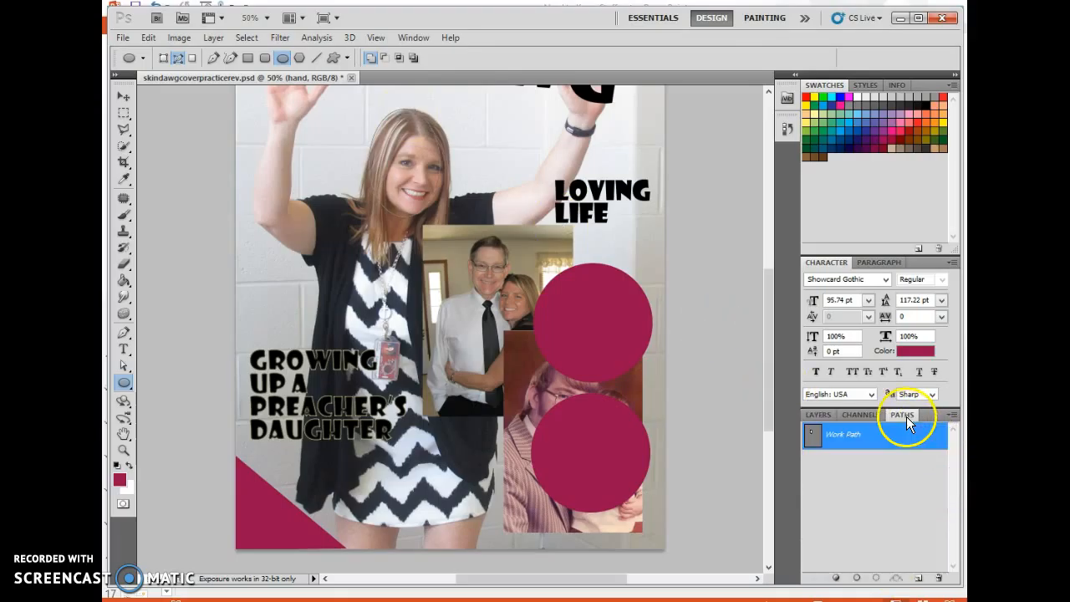
pyautogui.click(816, 414)
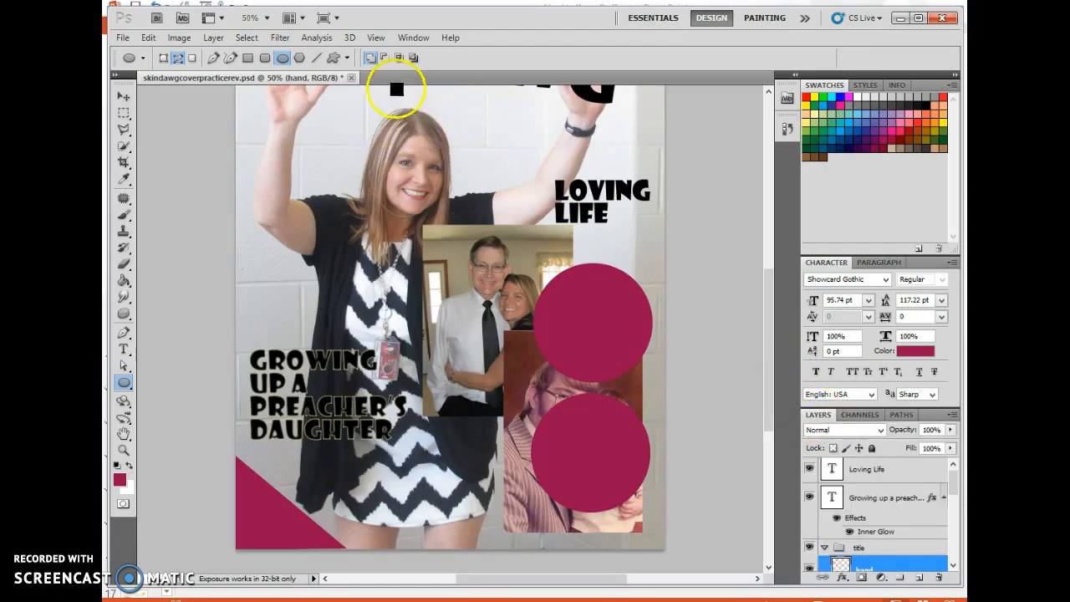
pyautogui.hotkey('ctrl', '+')
pyautogui.hotkey('ctrl', '+')
pyautogui.hotkey('ctrl', '+')
pyautogui.hotkey('ctrl', '+')
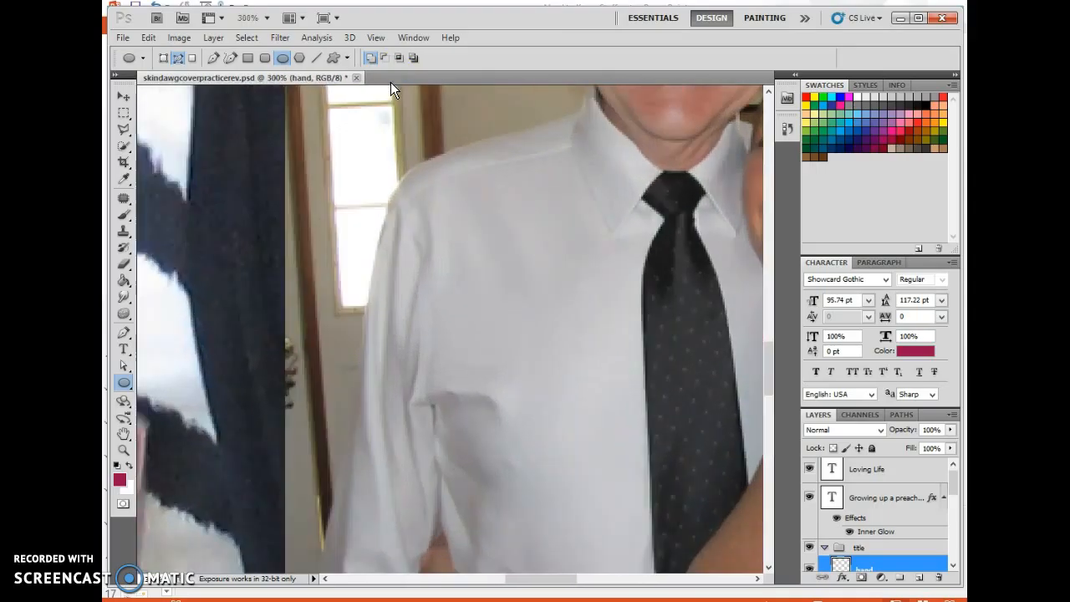
pyautogui.moveTo(265, 189); pyautogui.dragTo(419, 430)
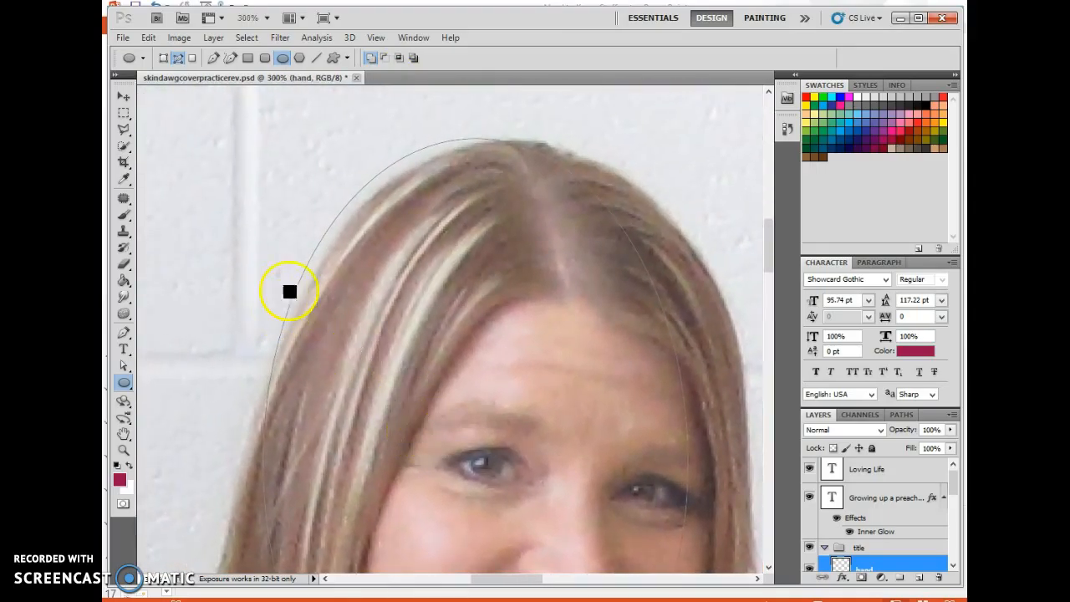
# Set the Type tool to the StempelGaramond Roman font at 14 pt.
pyautogui.click(124, 350)
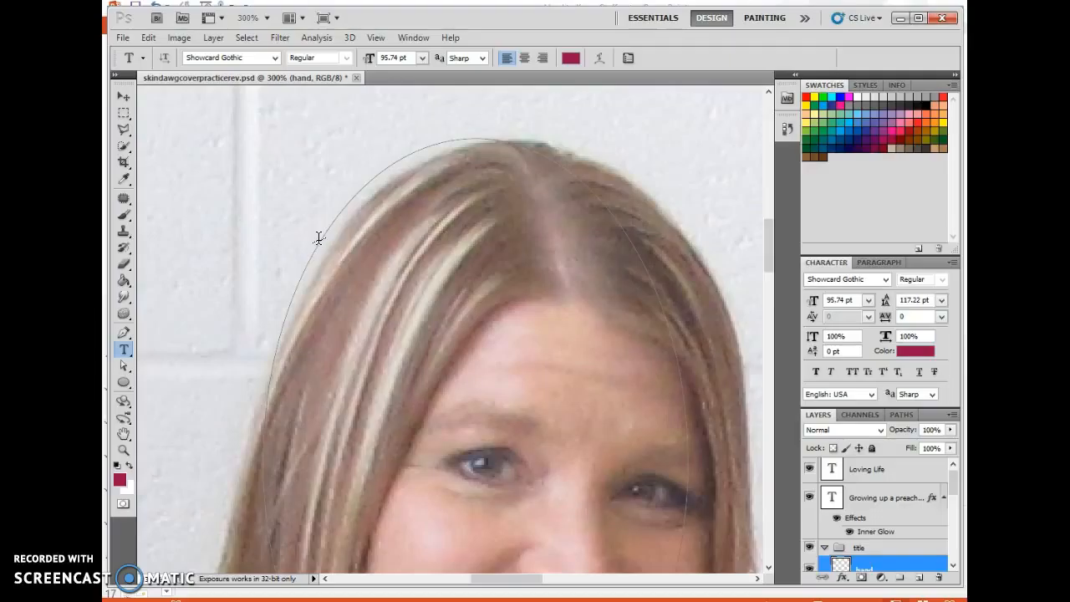
pyautogui.click(421, 60)
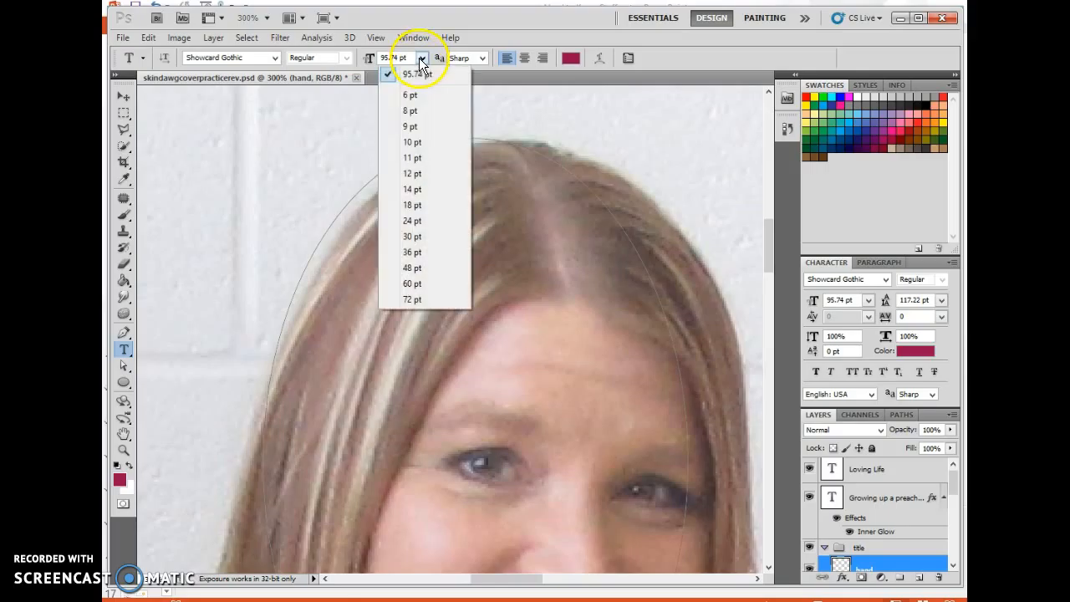
pyautogui.click(424, 184)
pyautogui.click(275, 58)
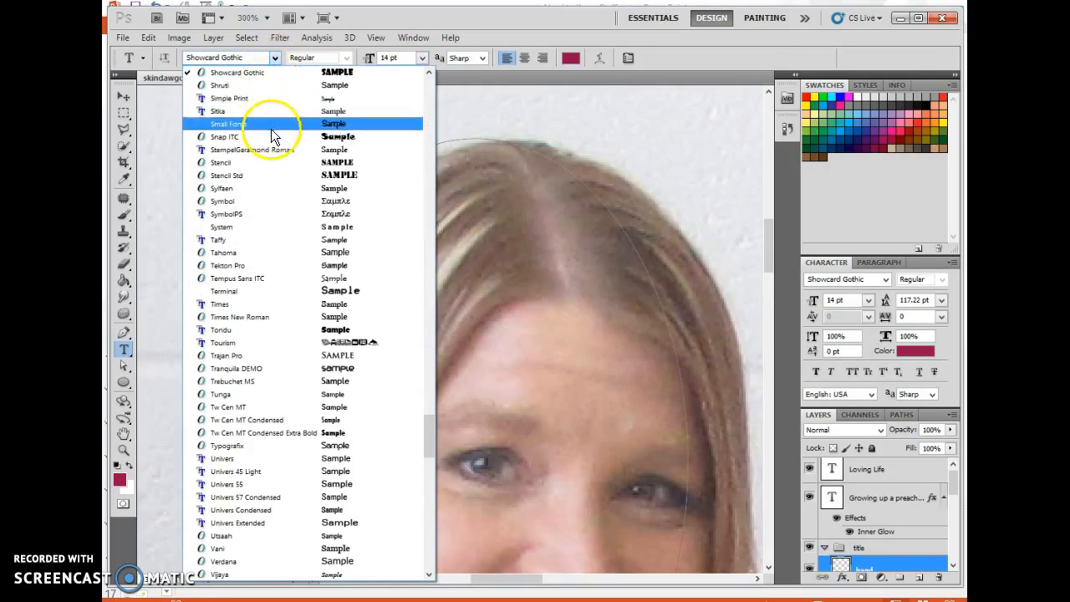
pyautogui.click(289, 149)
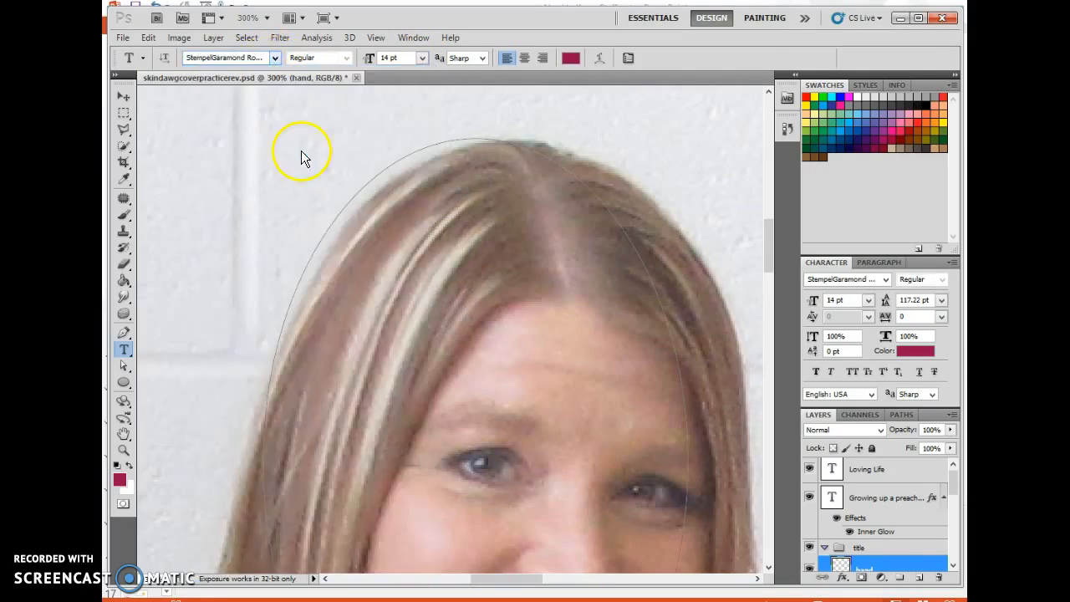
# Add the text "My head" along the upper-left part of the elliptical path and commit it.
pyautogui.click(302, 270)
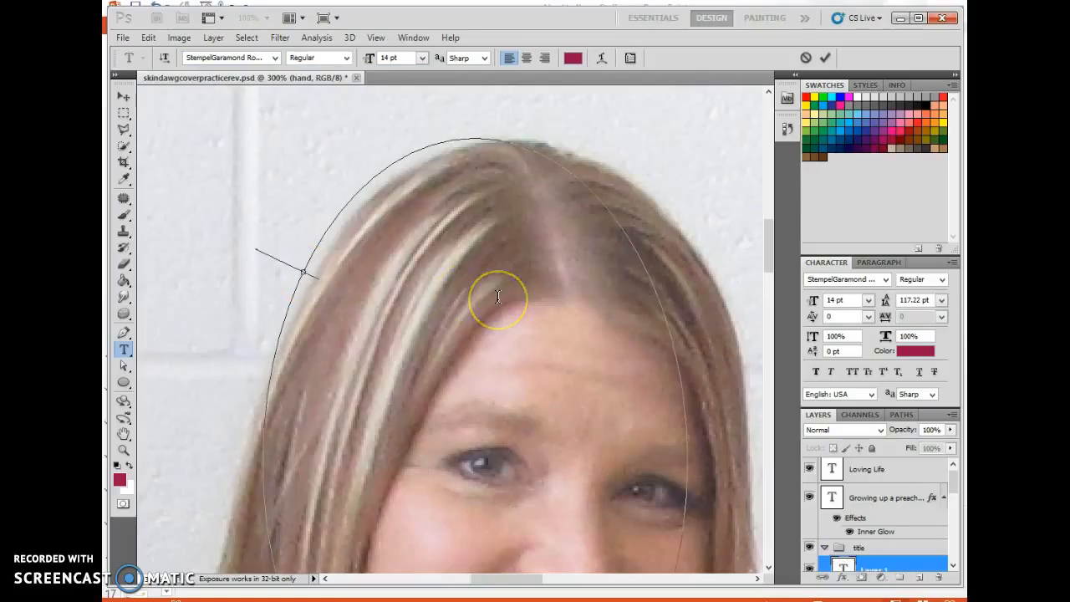
pyautogui.write('My head')
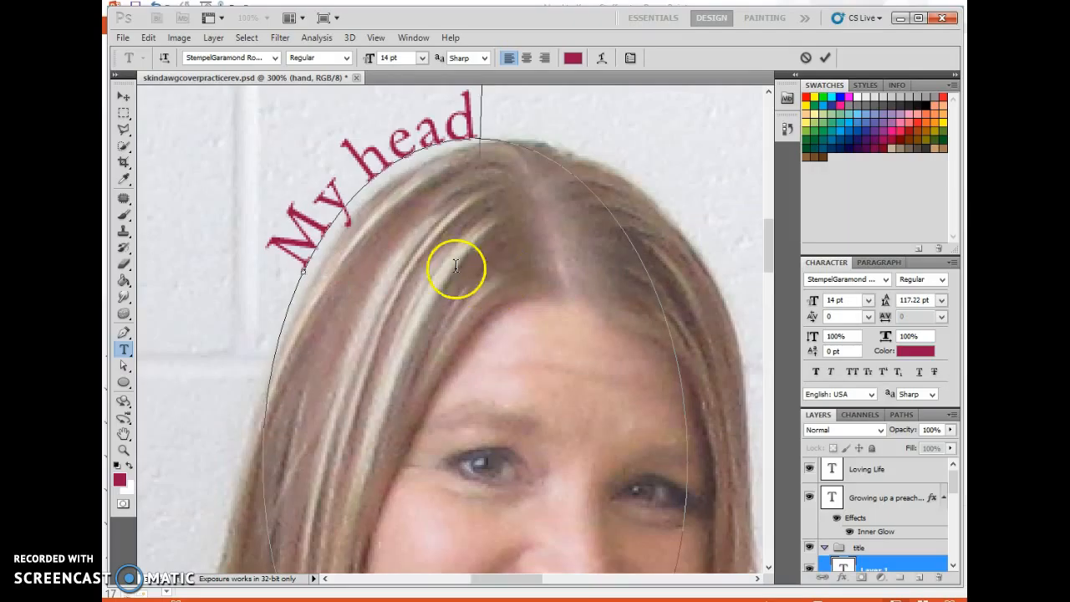
pyautogui.click(825, 57)
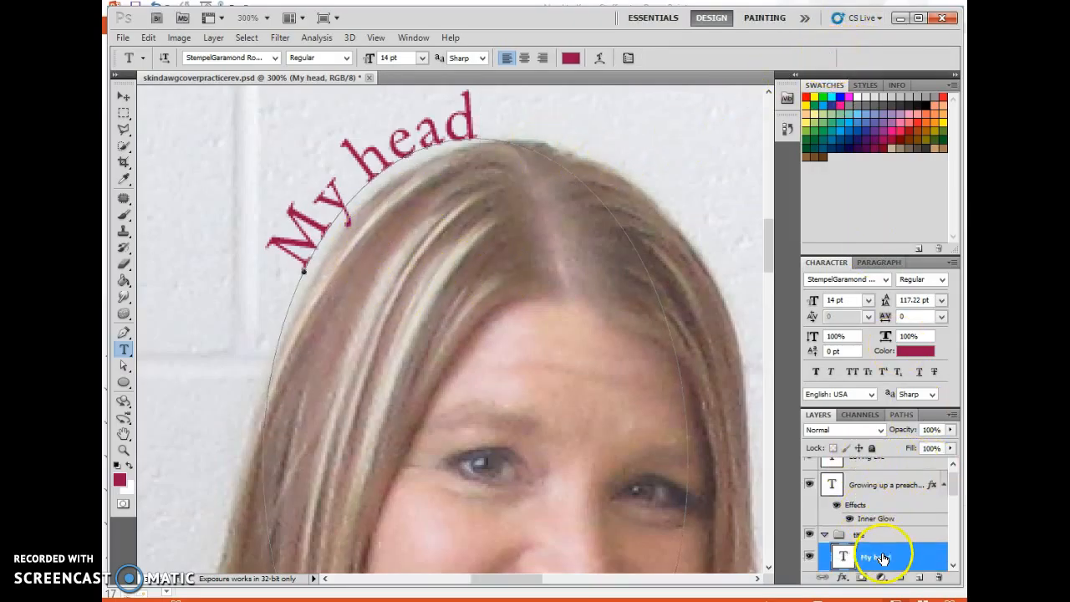
# Hide the text's path outline by making the hand layer active instead of the "My head" layer.
pyautogui.scroll(-1, 884, 552)
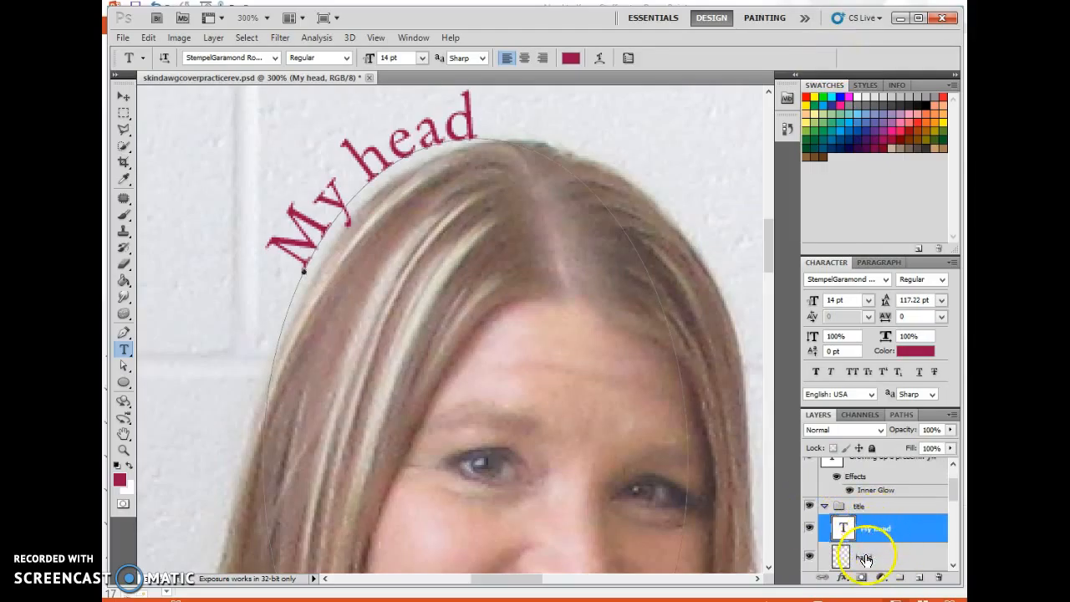
pyautogui.click(864, 560)
pyautogui.click(873, 532)
pyautogui.click(864, 560)
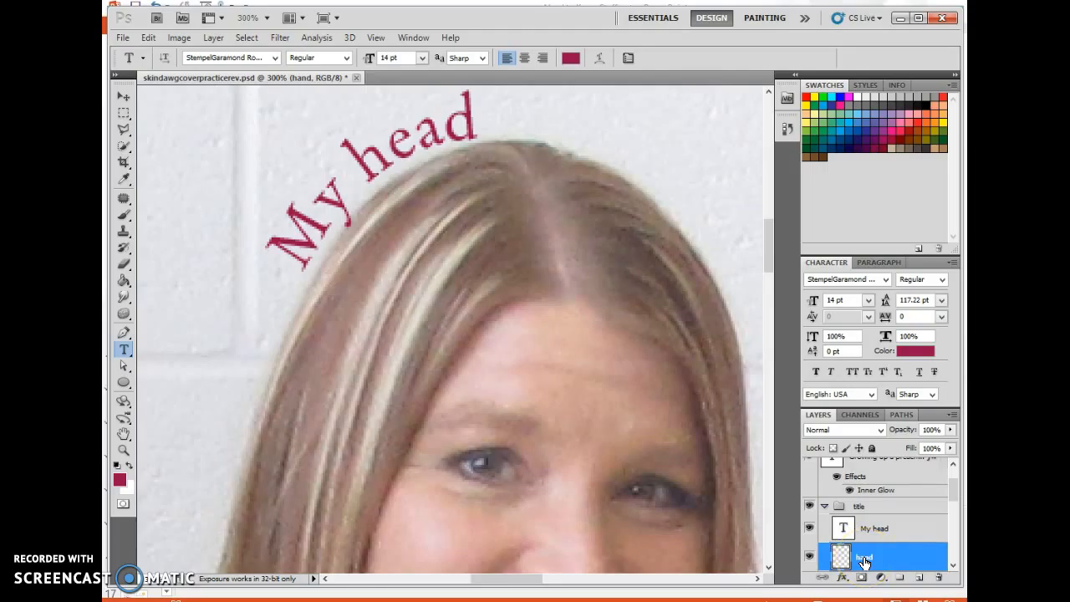
# Draw a curved Pen work path along the upper edge of the woman's raised arm, from the sleeve past the elbow to the wristband.
pyautogui.moveTo(496, 579); pyautogui.dragTo(526, 584)
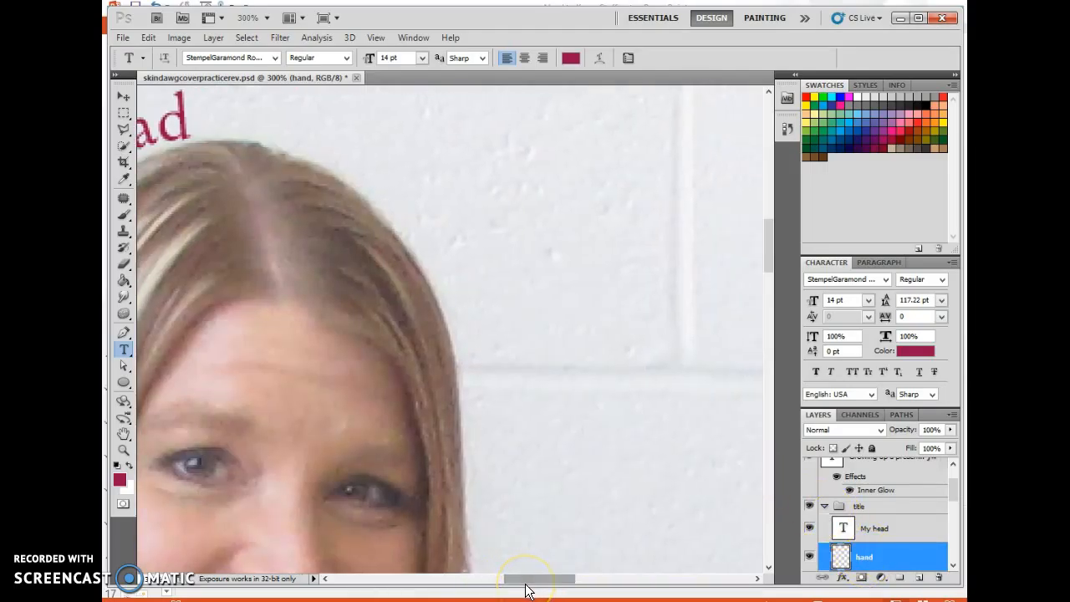
pyautogui.hotkey('ctrl', '1')
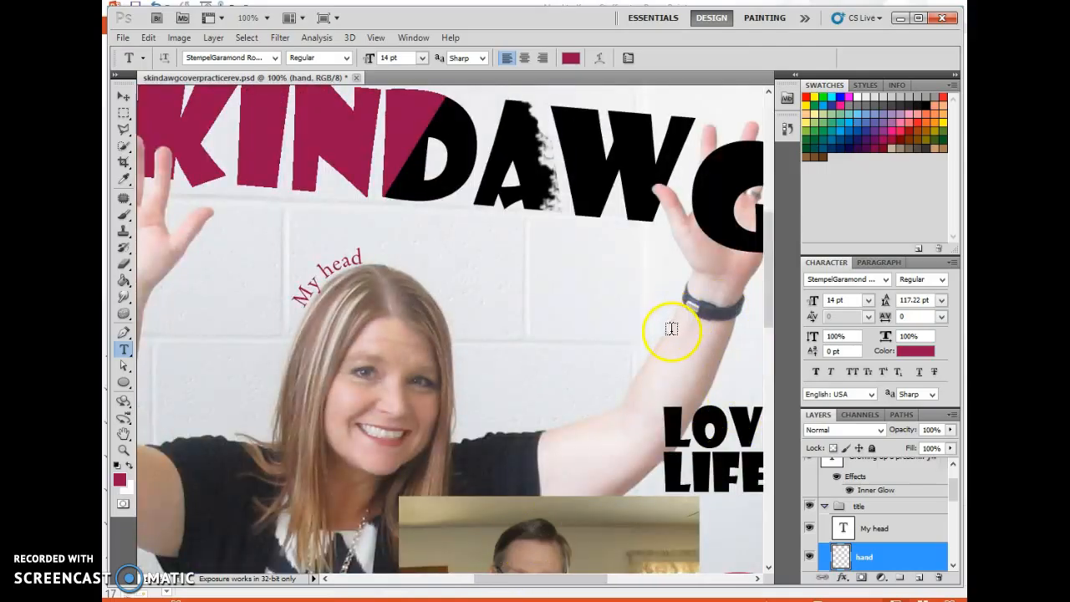
pyautogui.click(123, 332)
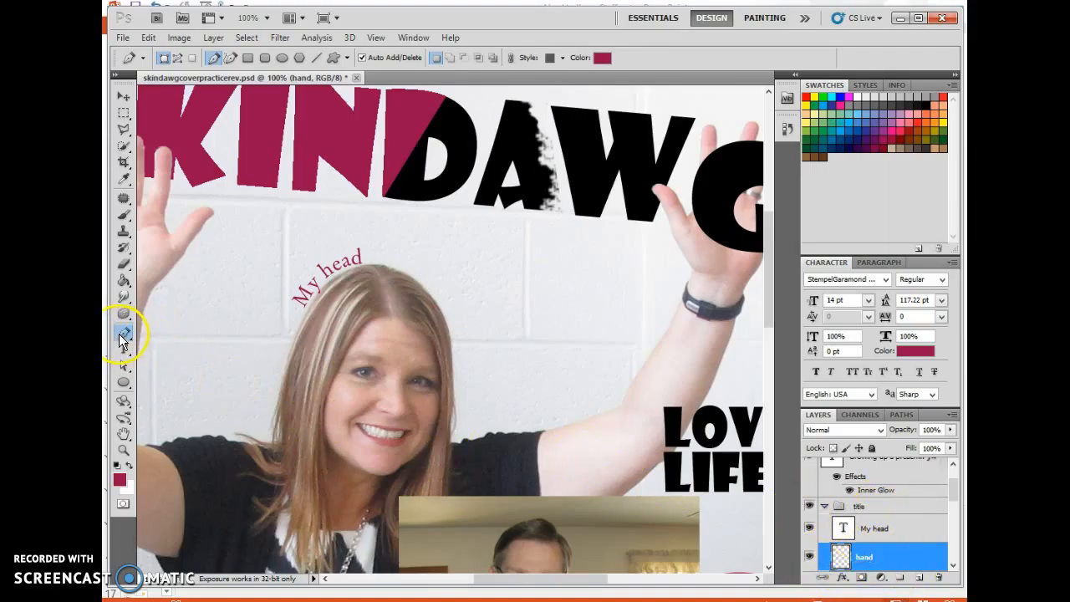
pyautogui.click(175, 59)
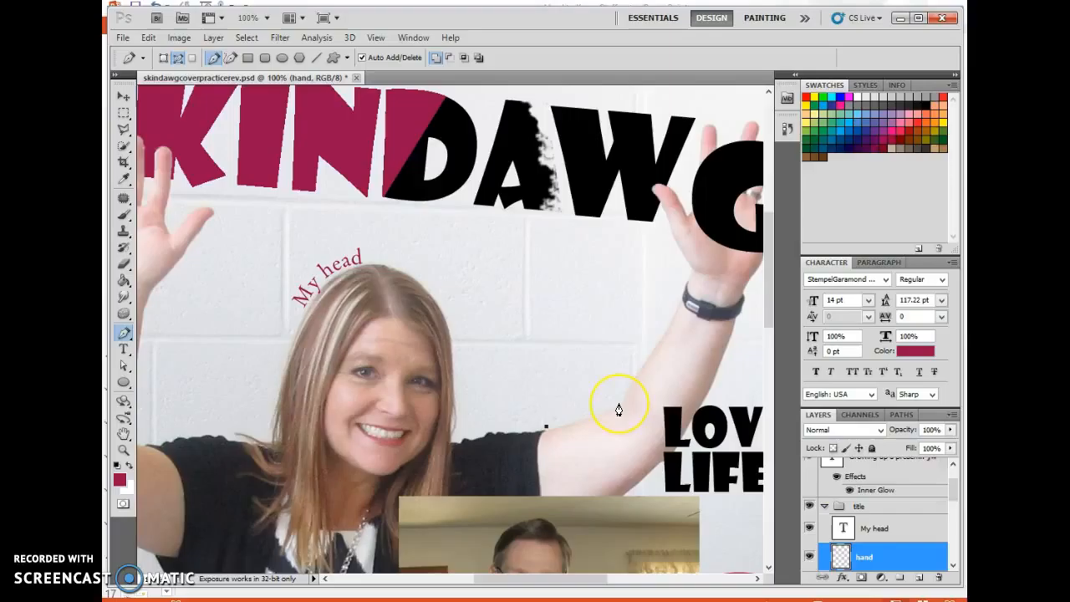
pyautogui.moveTo(619, 406); pyautogui.dragTo(644, 392)
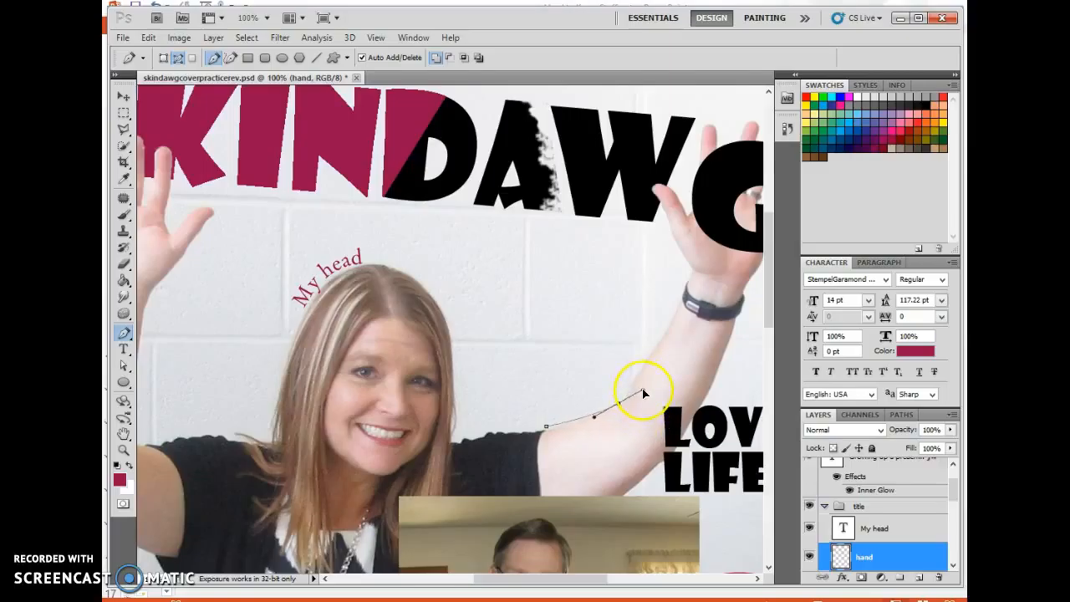
pyautogui.moveTo(661, 331); pyautogui.dragTo(674, 315)
pyautogui.moveTo(675, 315); pyautogui.dragTo(675, 313)
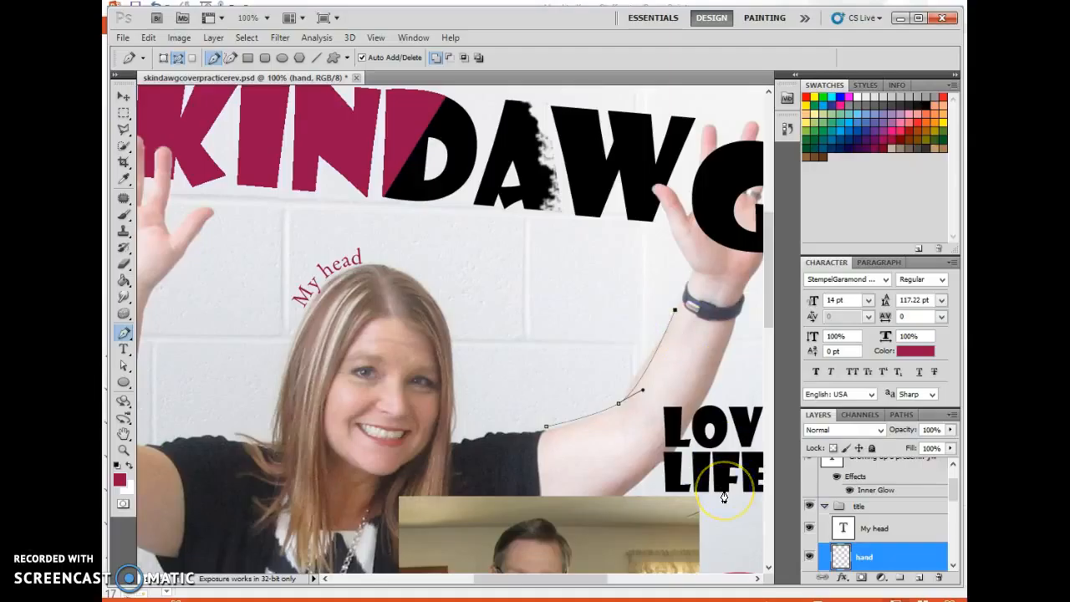
# Reshape the arm path with Direct Selection, moving its start onto the sleeve edge and adjusting the elbow anchor's handles to follow the arm.
pyautogui.click(124, 368)
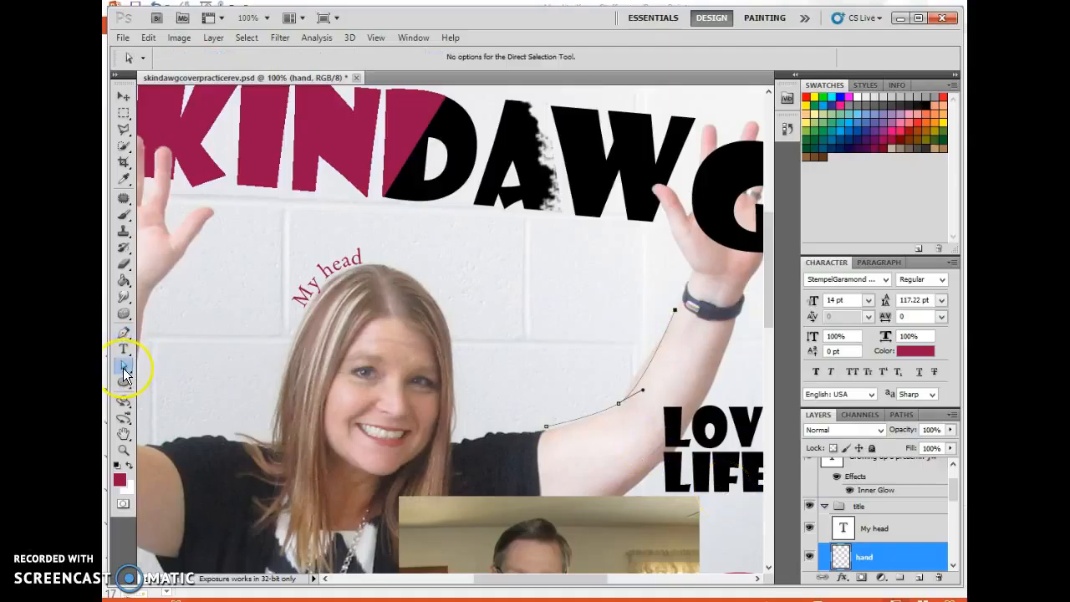
pyautogui.moveTo(523, 405); pyautogui.dragTo(531, 433)
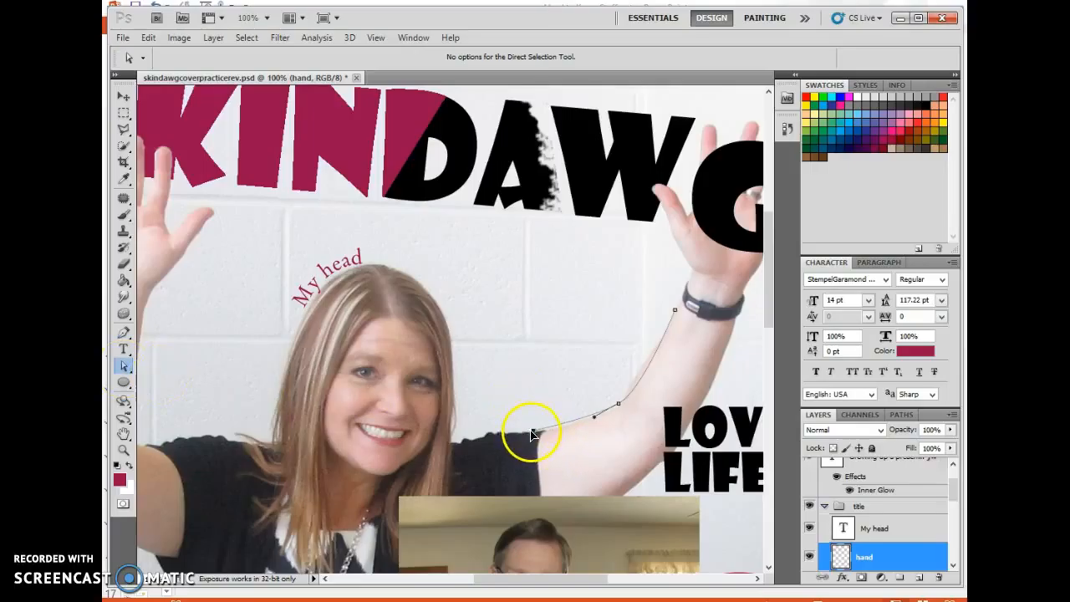
pyautogui.click(674, 311)
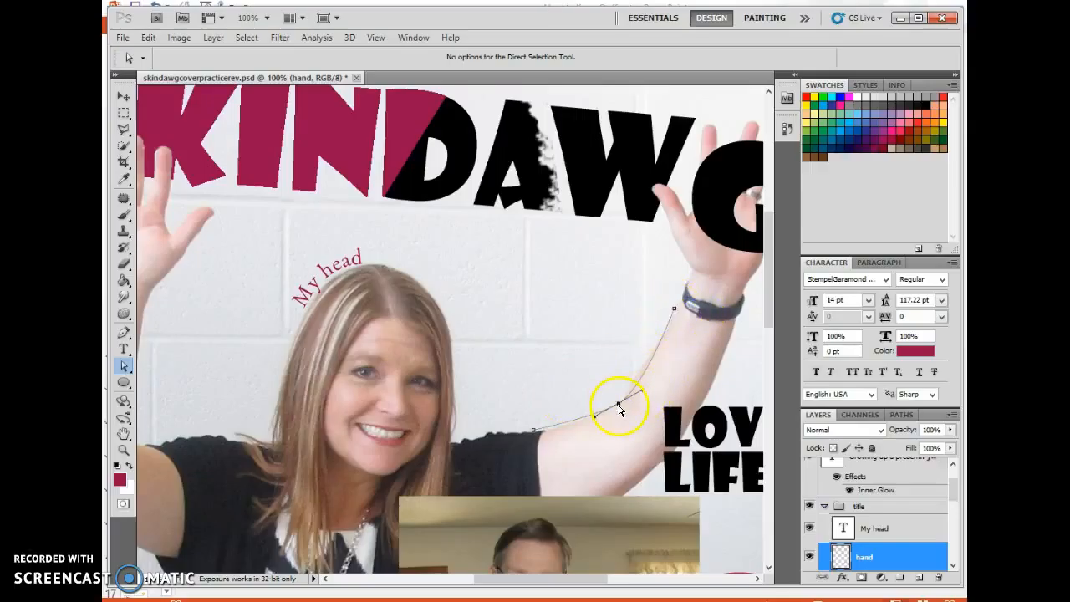
pyautogui.moveTo(595, 421); pyautogui.dragTo(600, 413)
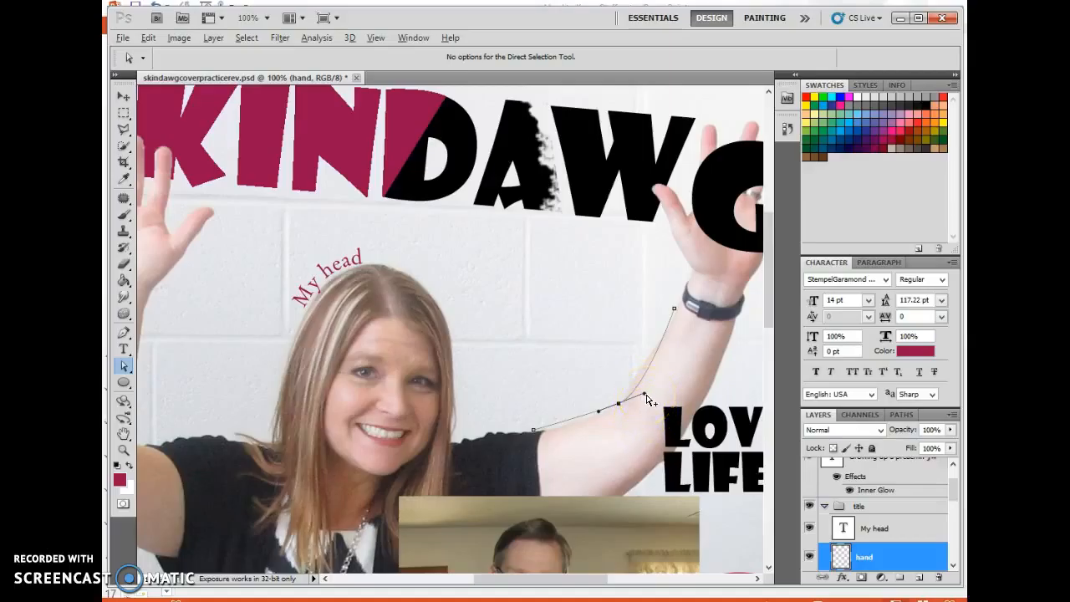
pyautogui.moveTo(648, 400); pyautogui.dragTo(629, 385)
pyautogui.click(644, 383)
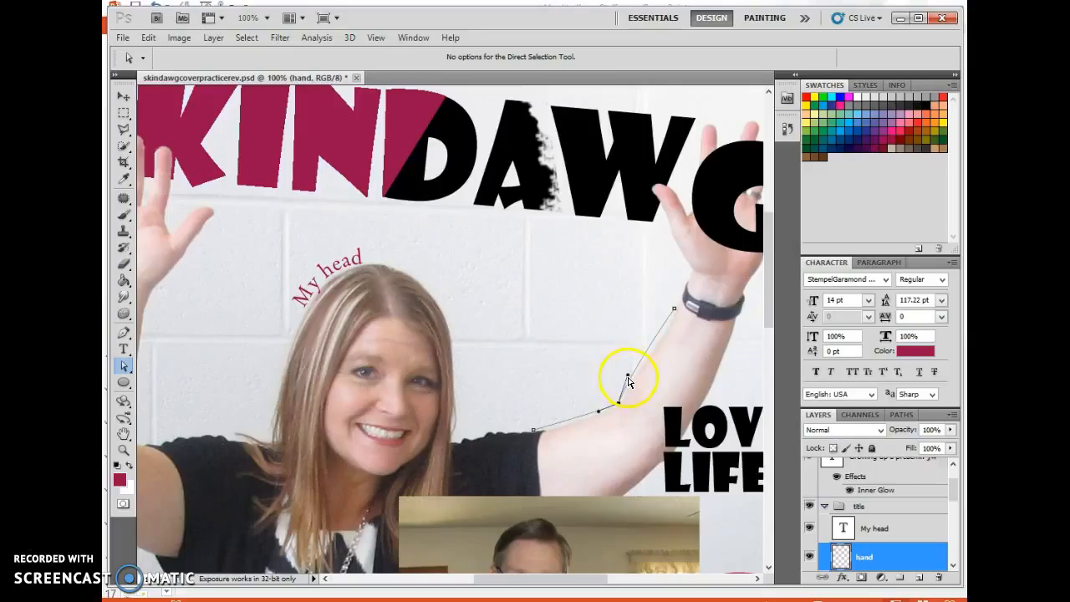
pyautogui.moveTo(630, 381)
pyautogui.mouseDown()
pyautogui.moveTo(604, 376)
pyautogui.moveTo(649, 344)
pyautogui.moveTo(659, 364)
pyautogui.moveTo(635, 366)
pyautogui.mouseUp()
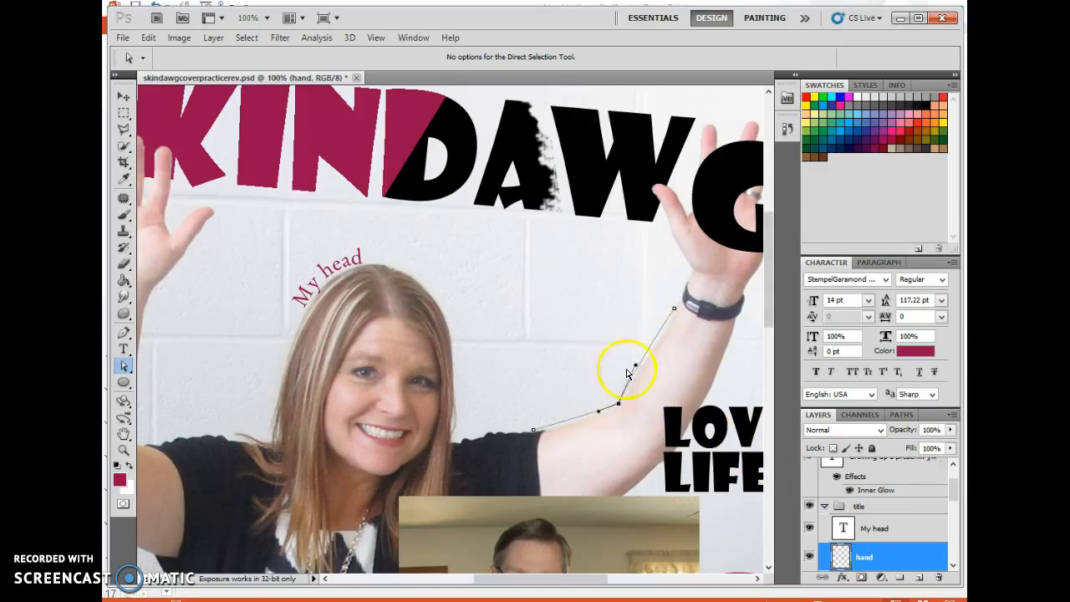
# Add the center-aligned text "This is fun stuff!" on the arm path, starting from the elbow.
pyautogui.click(125, 352)
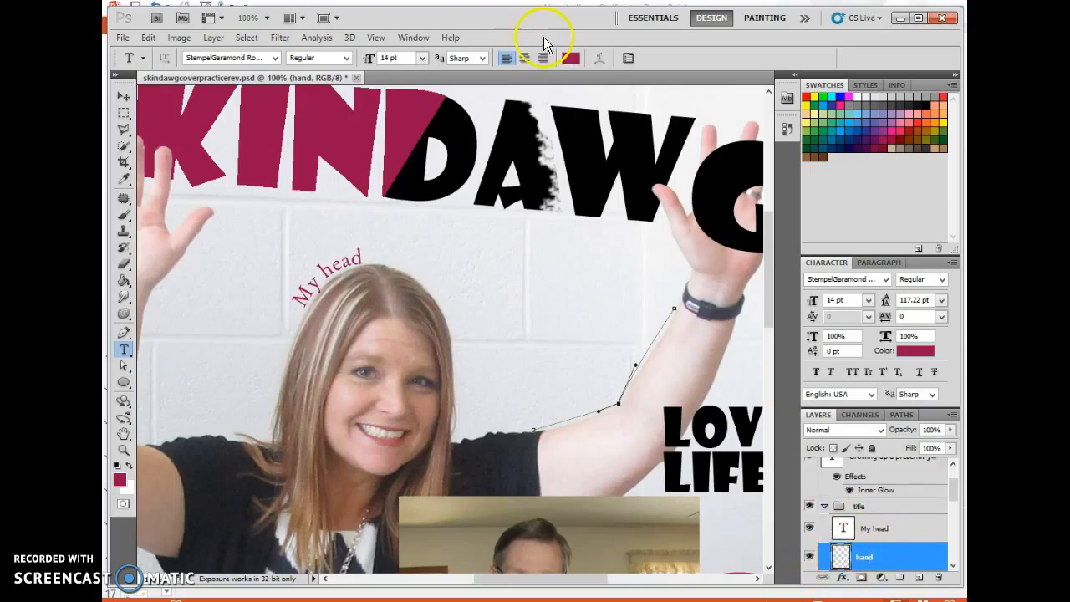
pyautogui.click(525, 57)
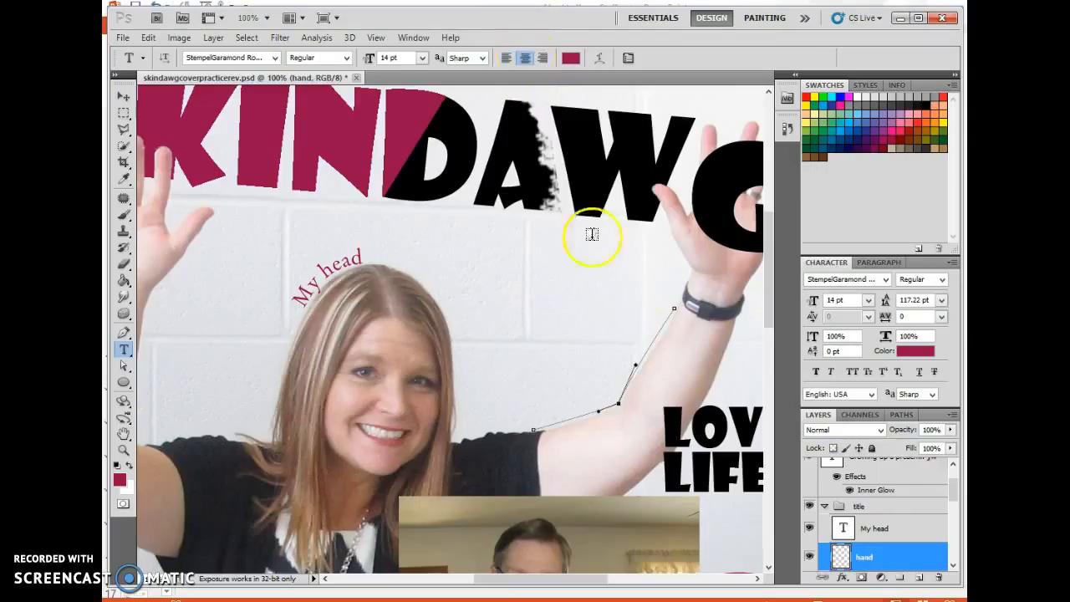
pyautogui.click(622, 394)
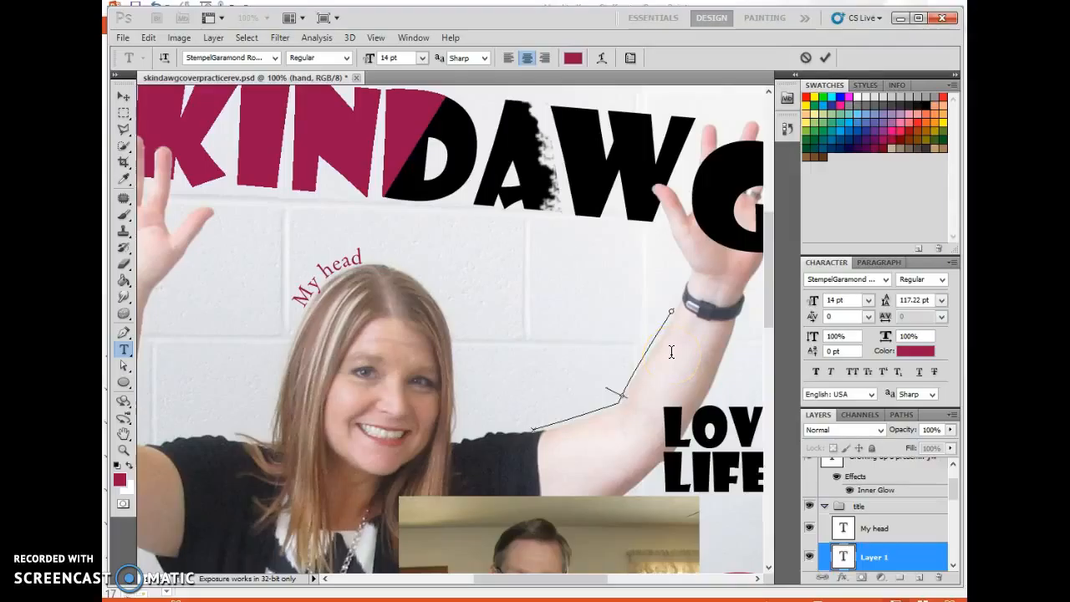
pyautogui.write('This isfun stuff!')
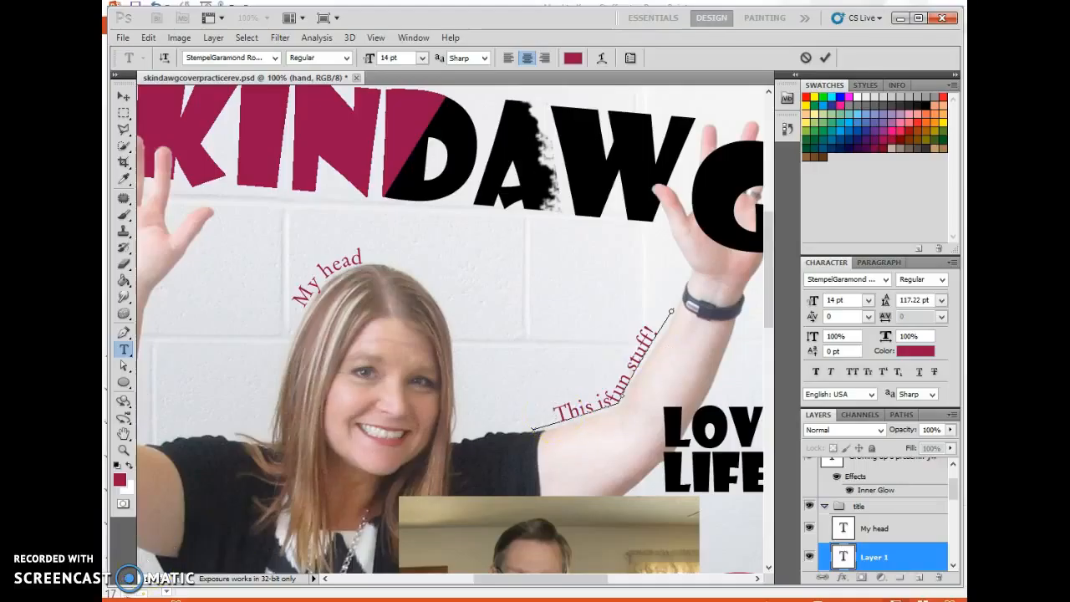
# Commit the arm text and nudge its end and start limits slightly inward along the path using Direct Selection.
pyautogui.click(125, 367)
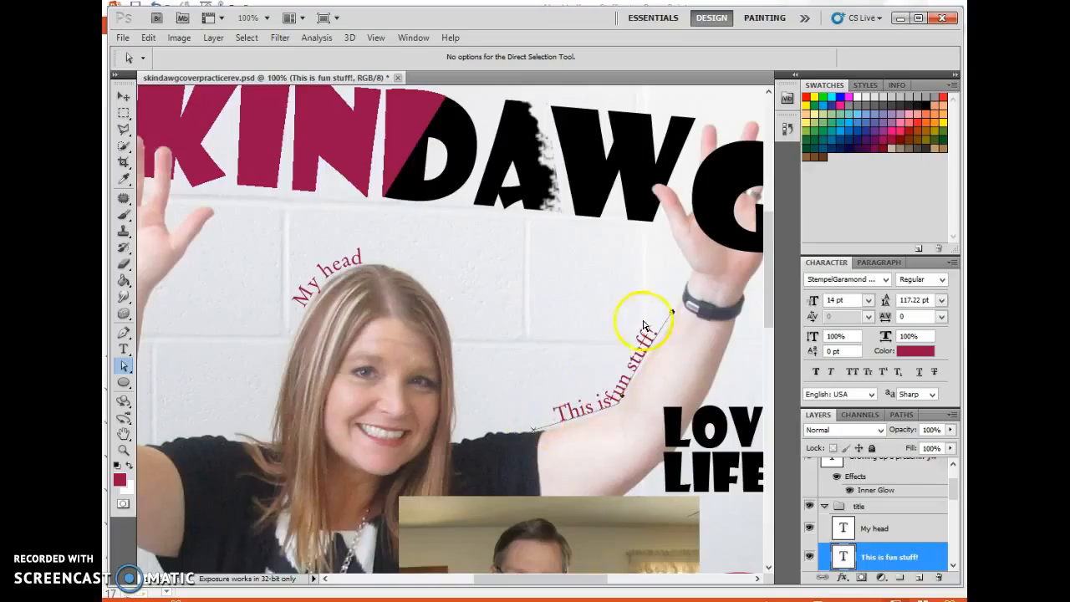
pyautogui.moveTo(658, 312)
pyautogui.mouseDown()
pyautogui.moveTo(650, 308)
pyautogui.moveTo(675, 299)
pyautogui.moveTo(655, 316)
pyautogui.moveTo(669, 316)
pyautogui.mouseUp()
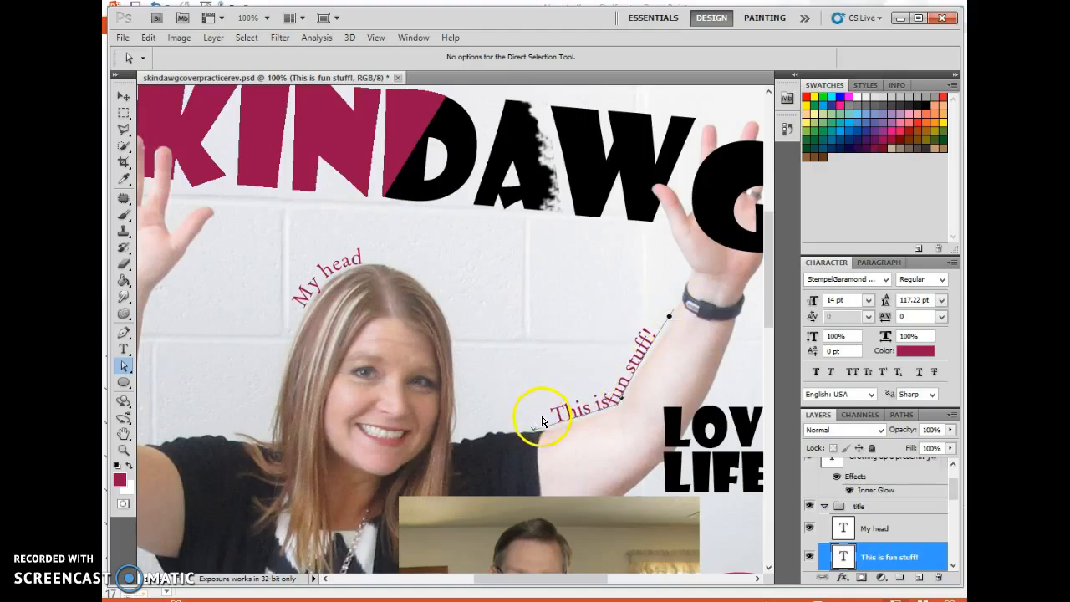
pyautogui.click(524, 420)
pyautogui.moveTo(536, 422); pyautogui.dragTo(537, 419)
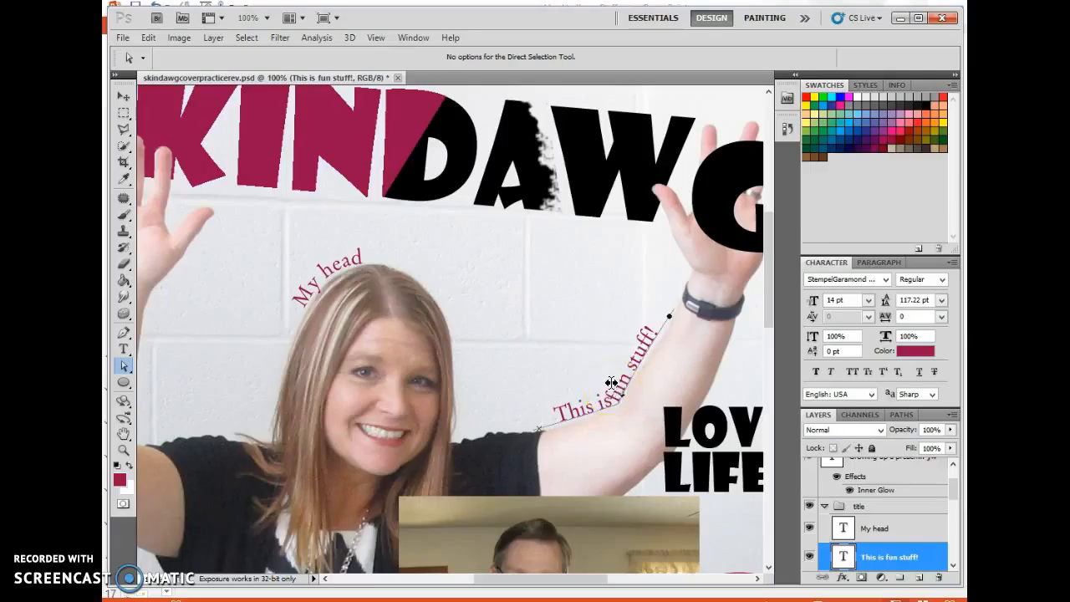
# Try flipping the arm text to the path's underside and shortening its end limit, restoring its side and length each time.
pyautogui.moveTo(612, 382); pyautogui.dragTo(648, 416)
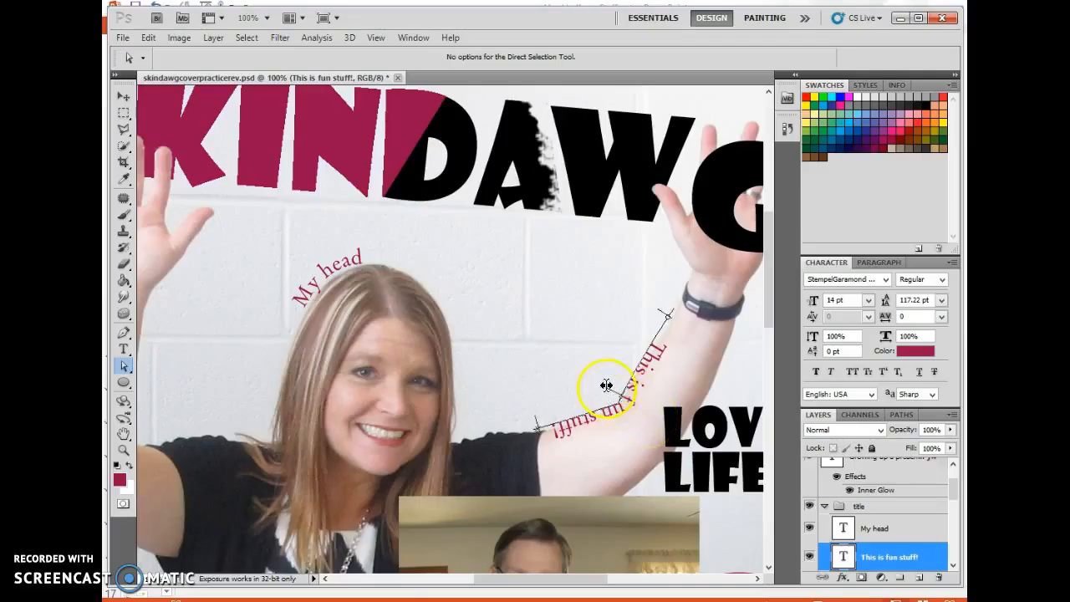
pyautogui.moveTo(606, 385); pyautogui.dragTo(603, 382)
pyautogui.moveTo(676, 306)
pyautogui.mouseDown()
pyautogui.moveTo(655, 310)
pyautogui.moveTo(633, 355)
pyautogui.mouseUp()
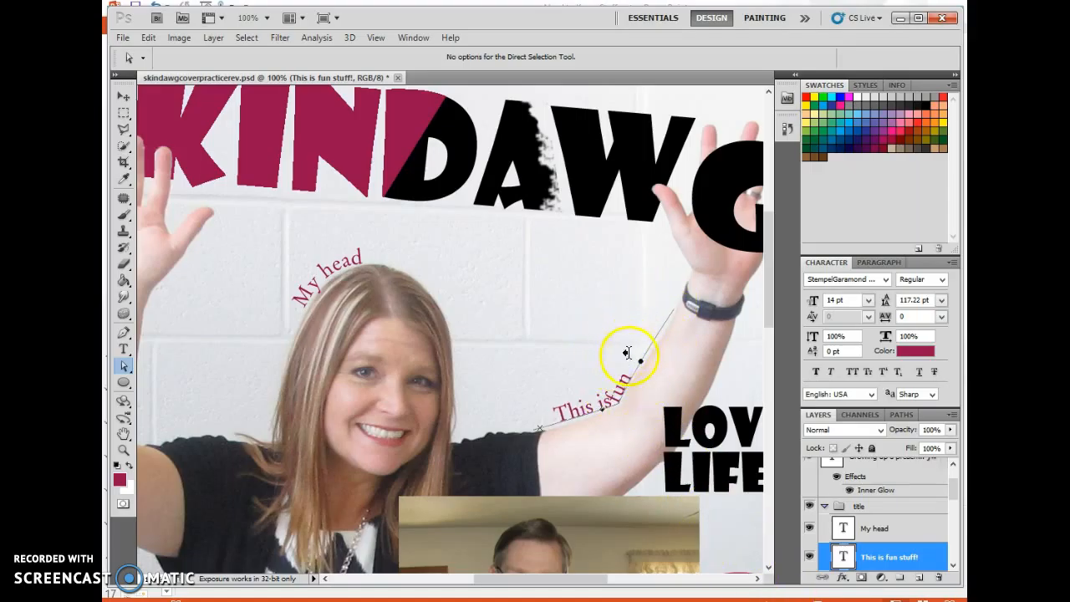
pyautogui.moveTo(632, 349); pyautogui.dragTo(660, 313)
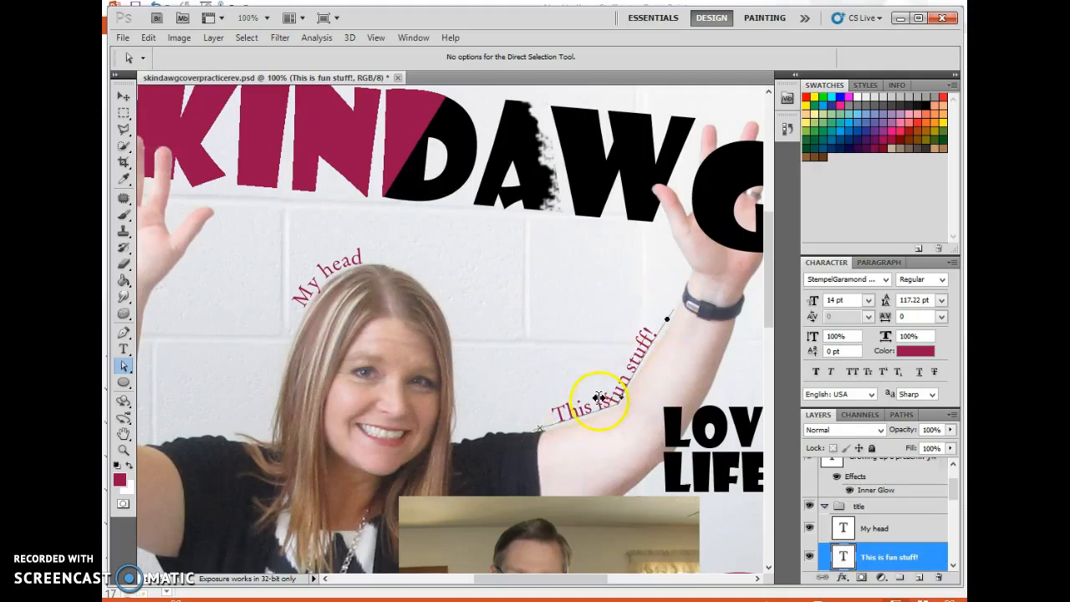
# Set the kerning between "is" and "fun" in the arm text to 310 and commit the edit.
pyautogui.click(123, 349)
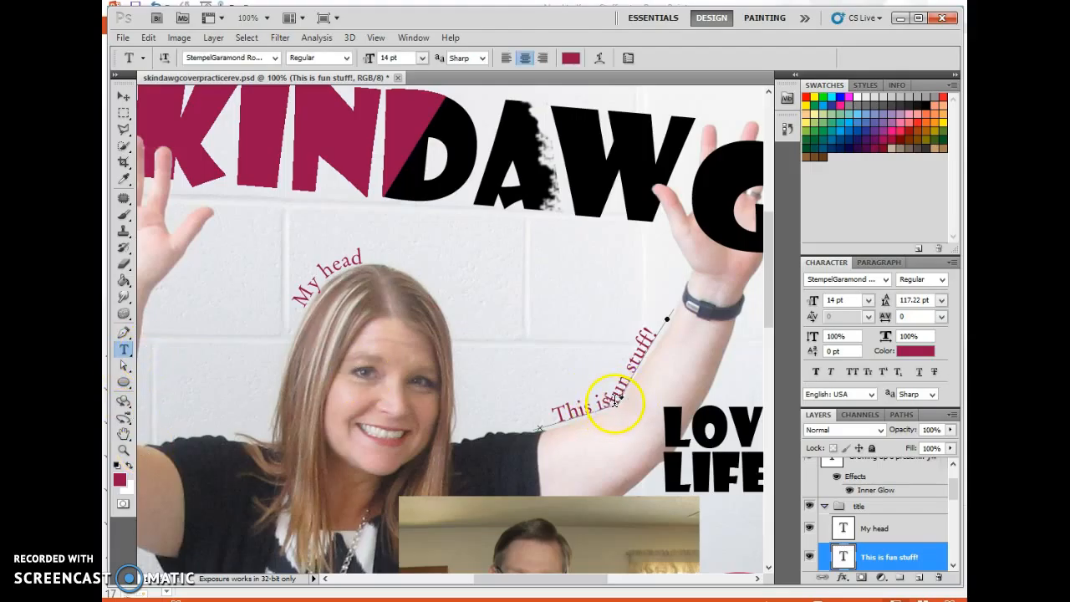
pyautogui.click(615, 400)
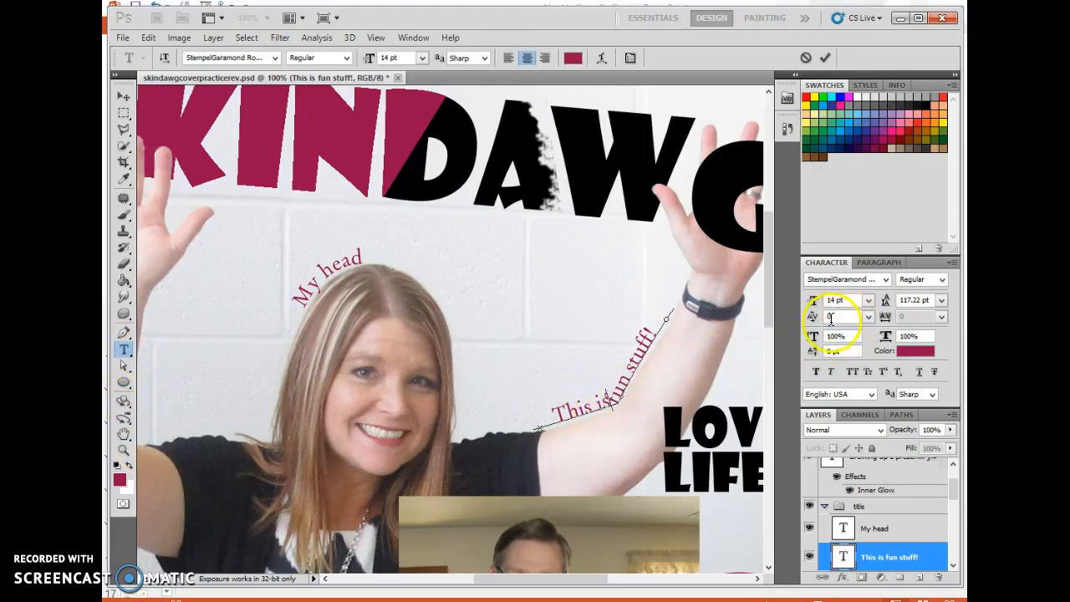
pyautogui.moveTo(812, 318); pyautogui.dragTo(824, 323)
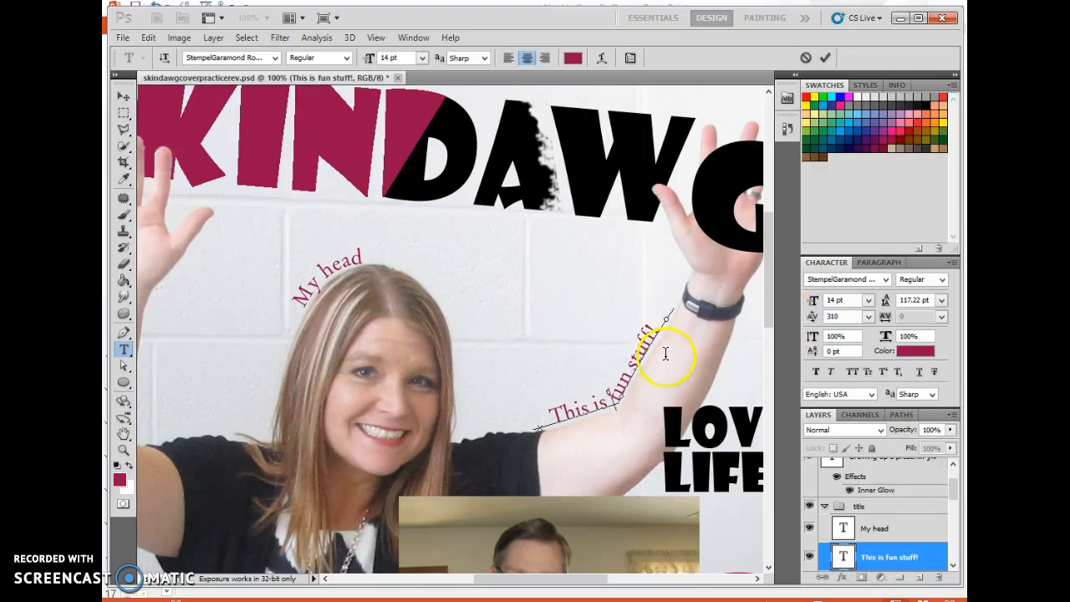
pyautogui.click(825, 58)
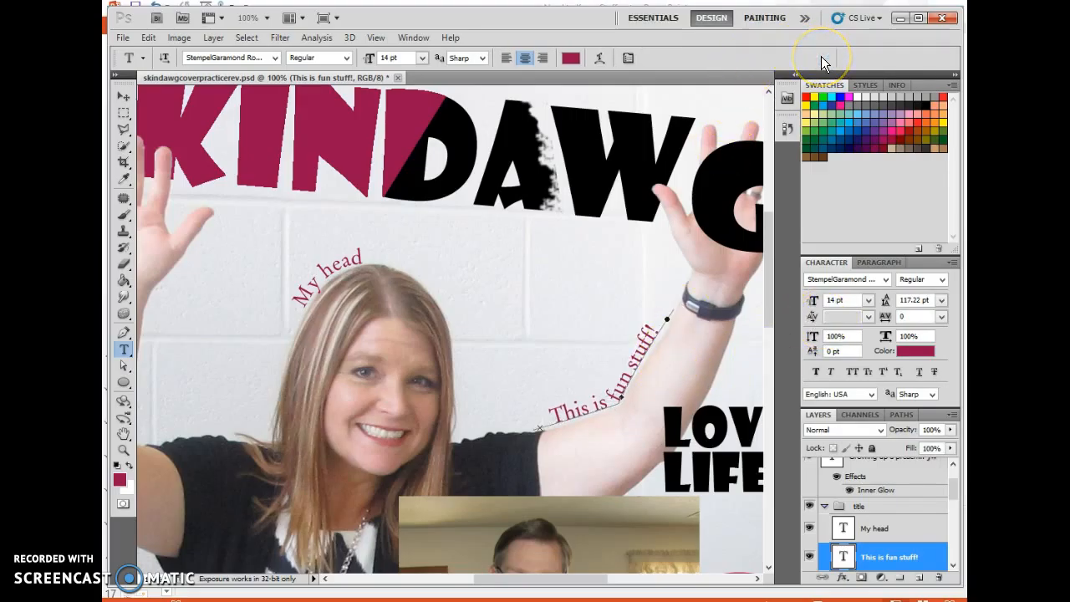
# Move the dad-and-adult-daughter photo behind the upper crimson circle and the baby photo behind the lower one.
pyautogui.click(602, 235)
pyautogui.hotkey('ctrl', '-')
pyautogui.hotkey('ctrl', '-')
pyautogui.hotkey('ctrl', '-')
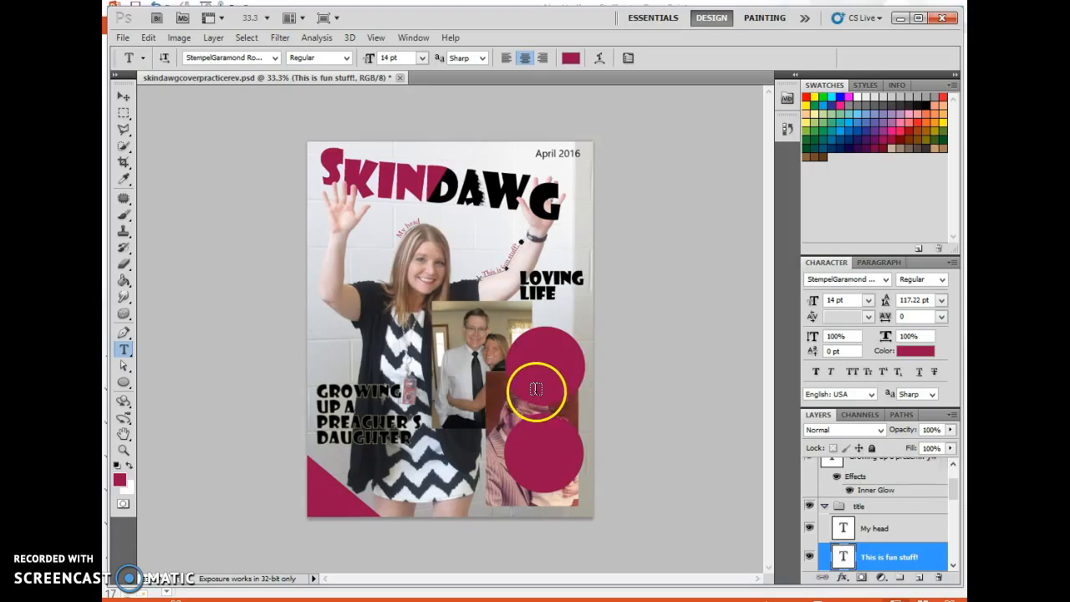
pyautogui.click(123, 99)
pyautogui.moveTo(458, 337); pyautogui.dragTo(521, 346)
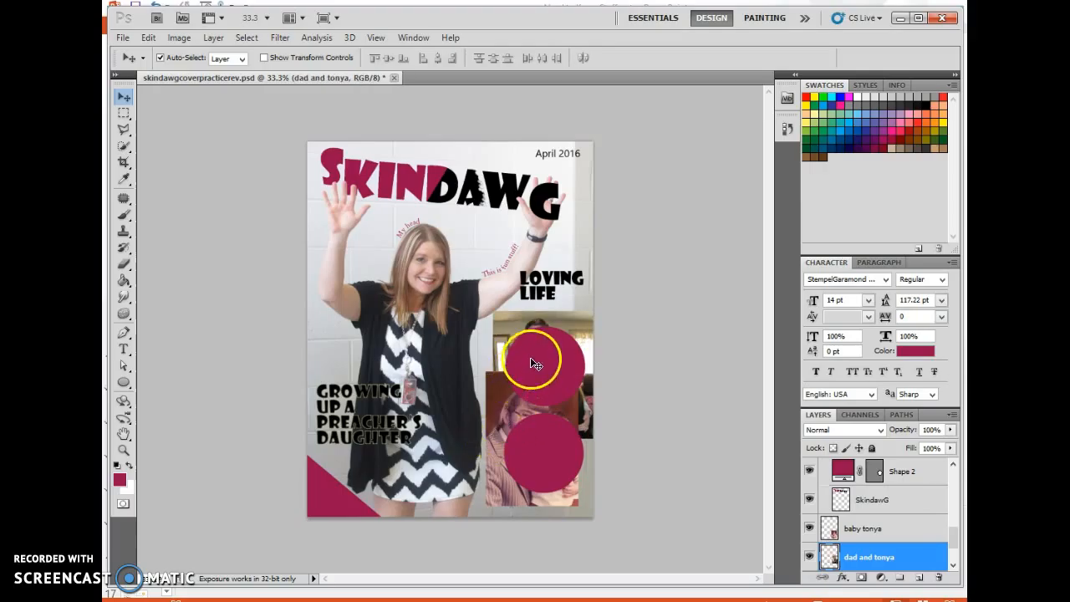
pyautogui.moveTo(502, 482)
pyautogui.mouseDown()
pyautogui.moveTo(496, 461)
pyautogui.moveTo(502, 500)
pyautogui.mouseUp()
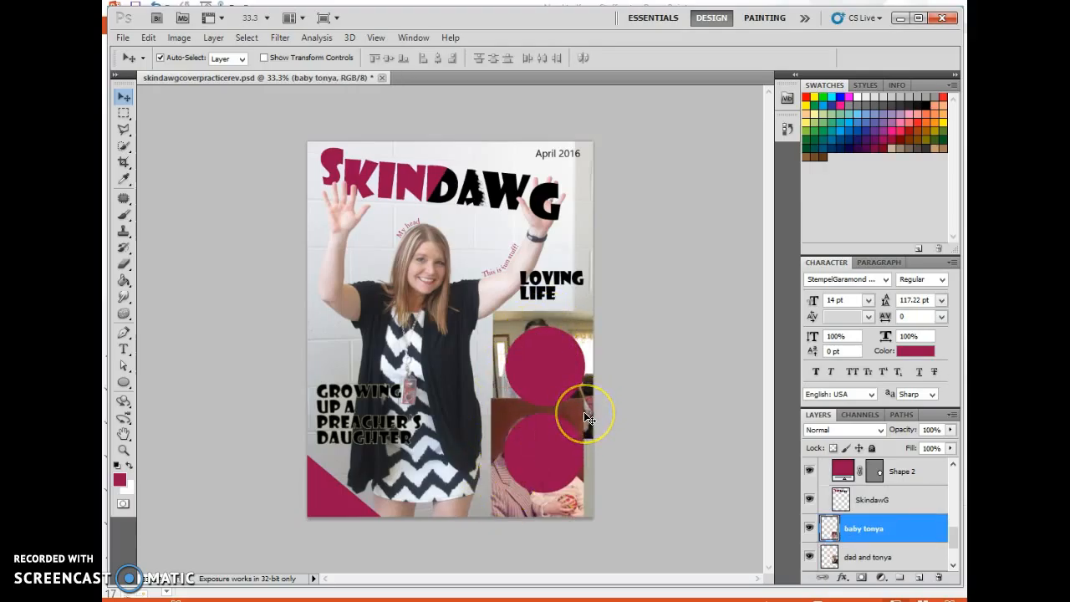
# Scale the baby photo proportionally to about 94% so it sits just around the lower circle.
pyautogui.hotkey('ctrl', 't')
pyautogui.moveTo(490, 537); pyautogui.dragTo(515, 512)
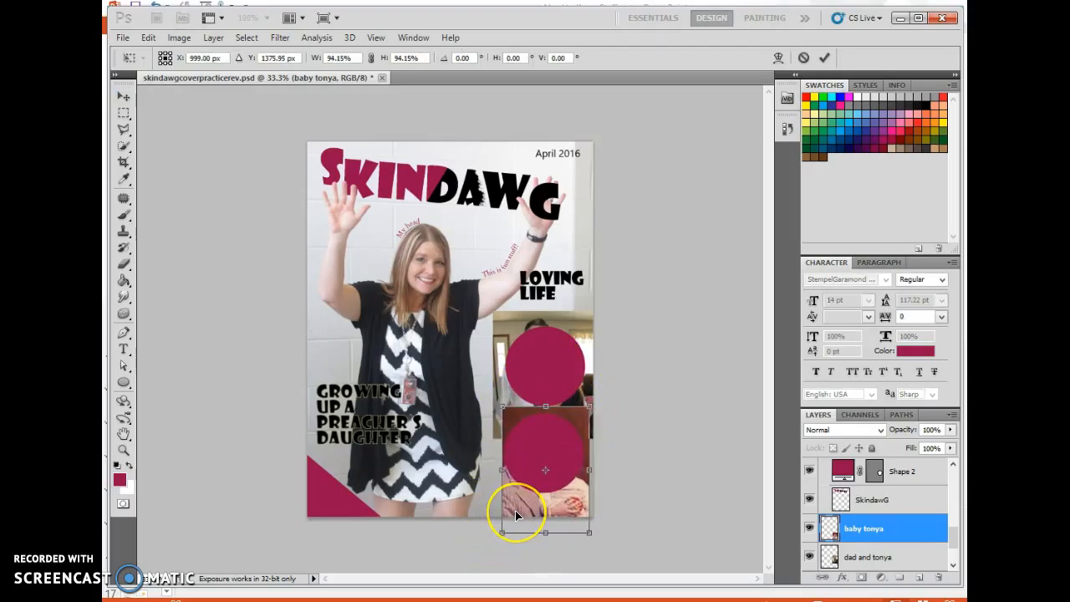
pyautogui.press('Return')
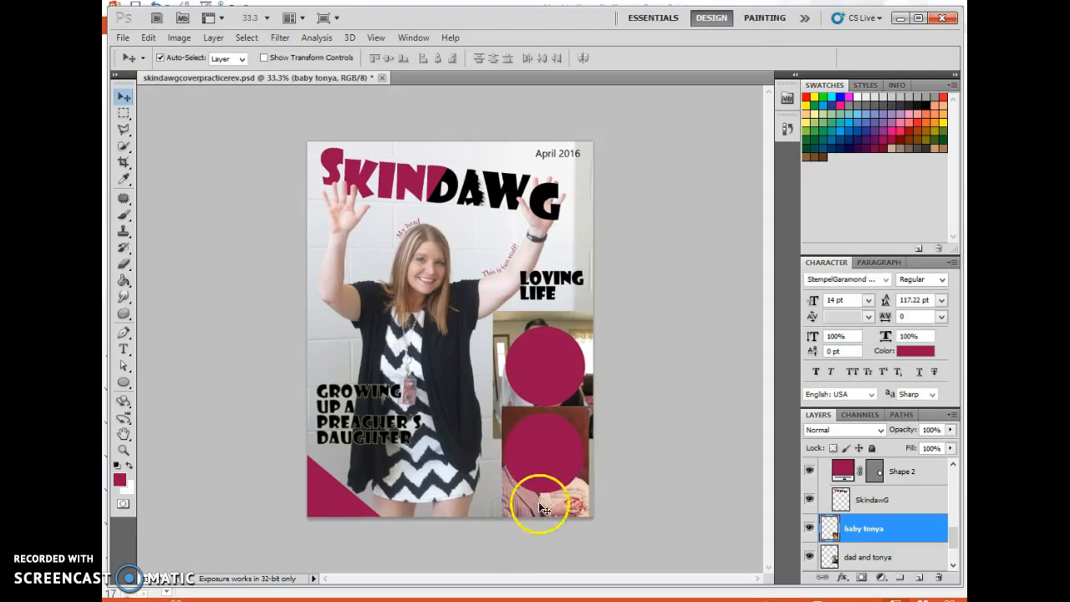
# Float the Layers panel to show the whole stack and toggle the Shape 2 copy layer's visibility to identify its circle.
pyautogui.moveTo(818, 414); pyautogui.dragTo(745, 117)
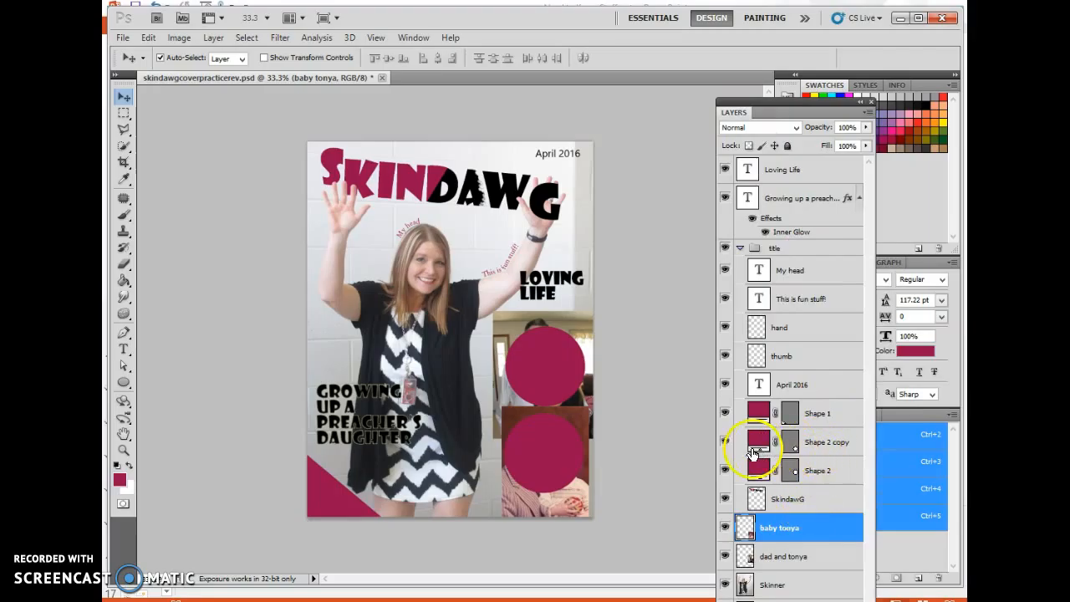
pyautogui.click(725, 441)
pyautogui.click(725, 441)
pyautogui.click(725, 441)
pyautogui.click(725, 442)
pyautogui.click(725, 443)
pyautogui.click(725, 443)
# Move the baby photo layer directly above Shape 2 copy and clip it to that lower circle with a clipping mask.
pyautogui.moveTo(778, 522); pyautogui.dragTo(815, 437)
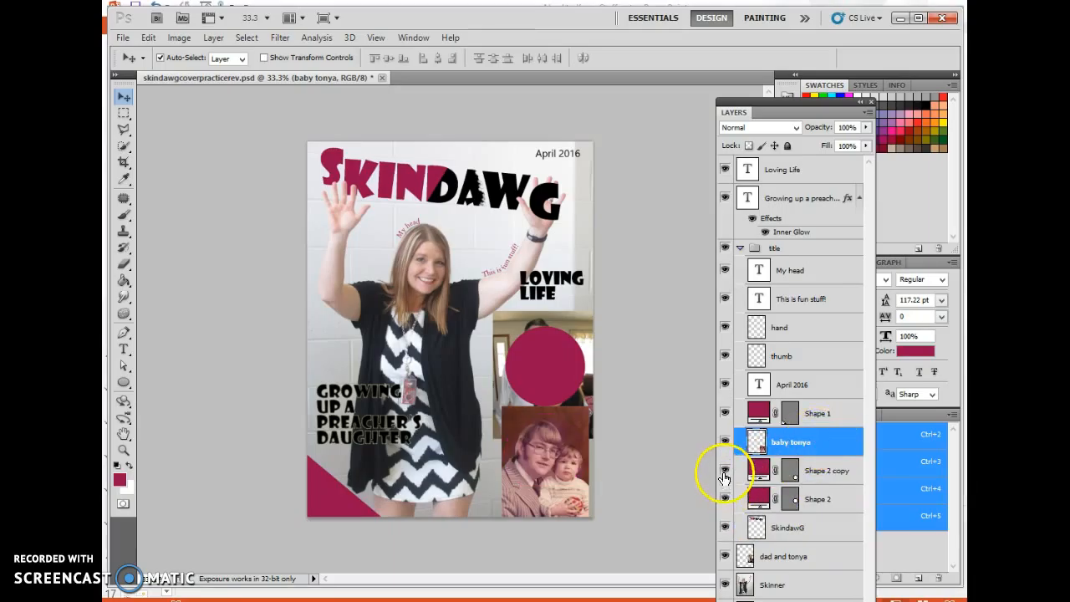
pyautogui.rightClick(831, 442)
pyautogui.click(864, 270)
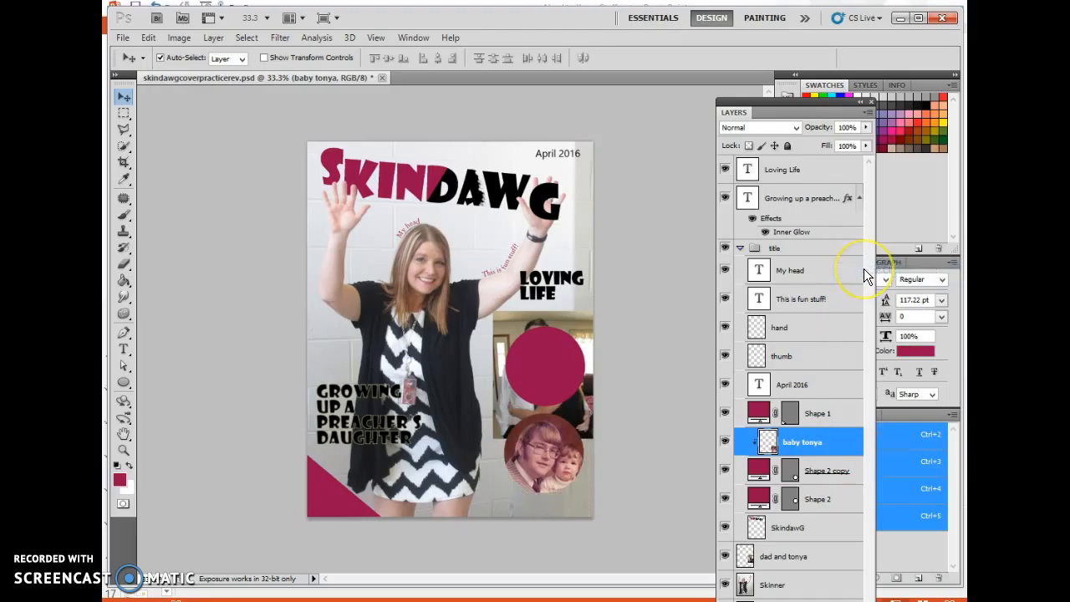
# Move the dad-and-adult-daughter photo layer directly above Shape 2 and clip it to that upper circle with a clipping mask.
pyautogui.click(808, 557)
pyautogui.click(725, 501)
pyautogui.click(726, 501)
pyautogui.moveTo(824, 555); pyautogui.dragTo(839, 498)
pyautogui.rightClick(839, 499)
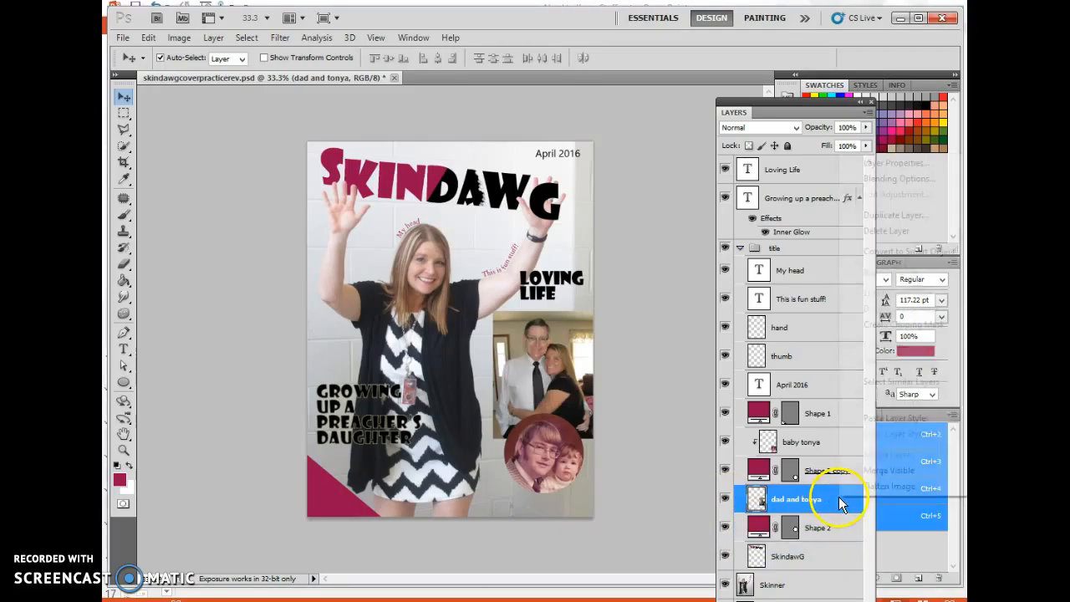
pyautogui.click(883, 329)
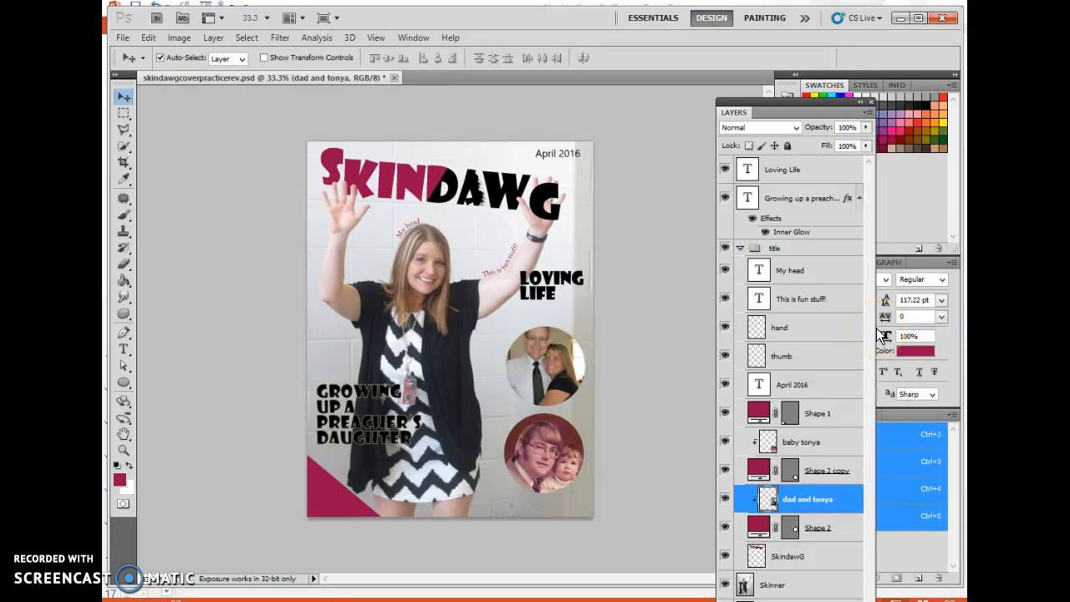
# Release the clipping mask on the dad-and-adult-daughter photo so the whole picture is available for selecting.
pyautogui.click(768, 499)
pyautogui.click(540, 321)
pyautogui.click(123, 450)
pyautogui.click(627, 347)
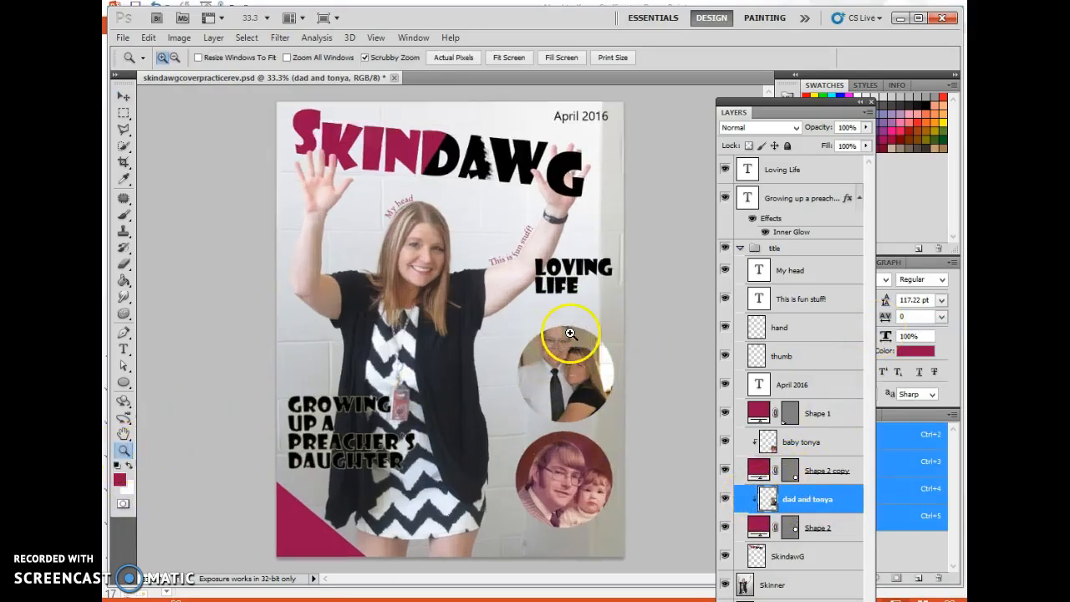
pyautogui.click(654, 349)
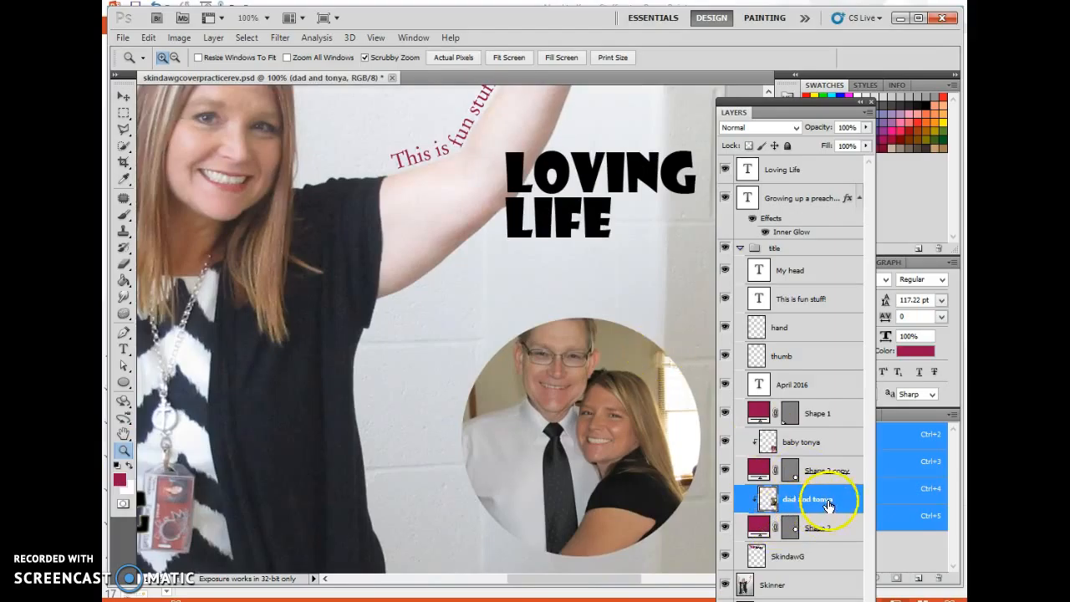
pyautogui.rightClick(842, 500)
pyautogui.click(902, 327)
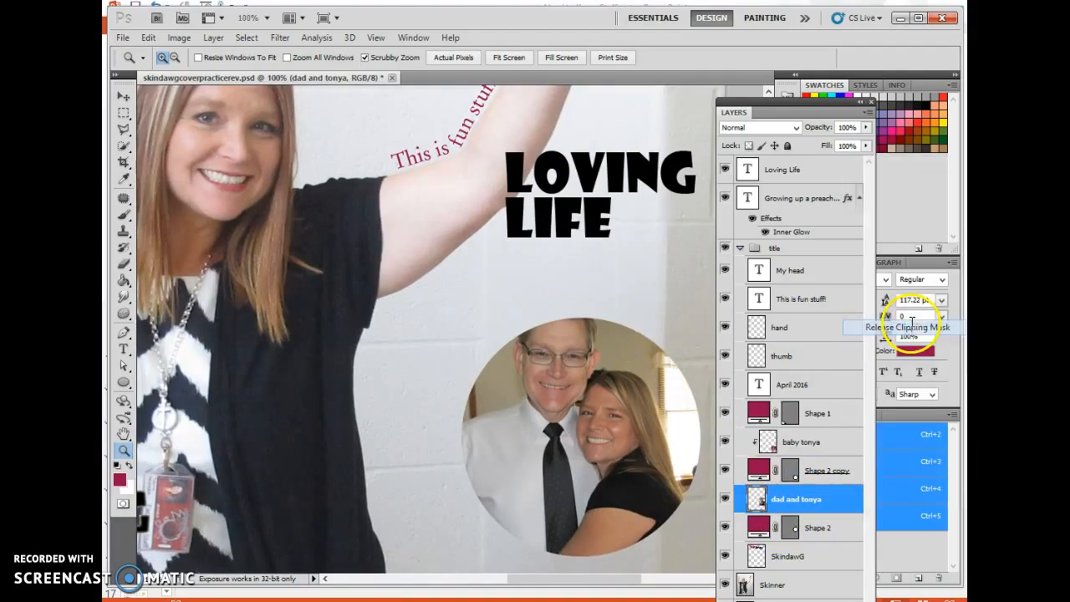
# Select the dad's head with the Quick Selection tool, copy it to a new layer and name that layer head.
pyautogui.click(123, 146)
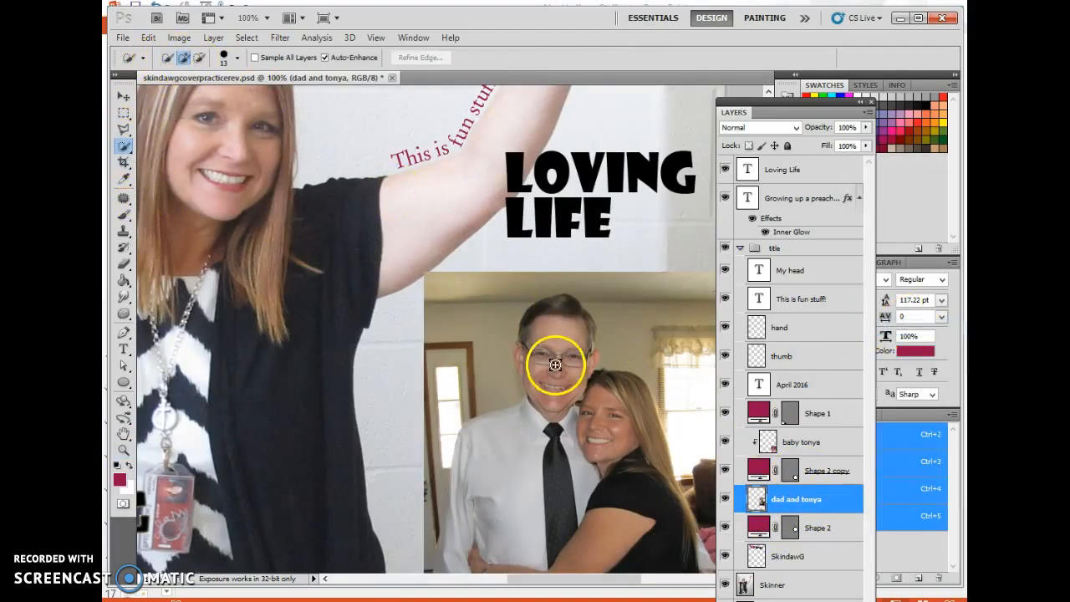
pyautogui.moveTo(565, 304)
pyautogui.mouseDown()
pyautogui.moveTo(552, 315)
pyautogui.moveTo(564, 322)
pyautogui.moveTo(521, 358)
pyautogui.moveTo(593, 363)
pyautogui.moveTo(588, 348)
pyautogui.moveTo(595, 355)
pyautogui.moveTo(544, 329)
pyautogui.moveTo(524, 368)
pyautogui.moveTo(536, 373)
pyautogui.moveTo(552, 342)
pyautogui.moveTo(580, 323)
pyautogui.moveTo(590, 334)
pyautogui.moveTo(580, 339)
pyautogui.moveTo(586, 319)
pyautogui.moveTo(565, 324)
pyautogui.mouseUp()
pyautogui.rightClick(565, 323)
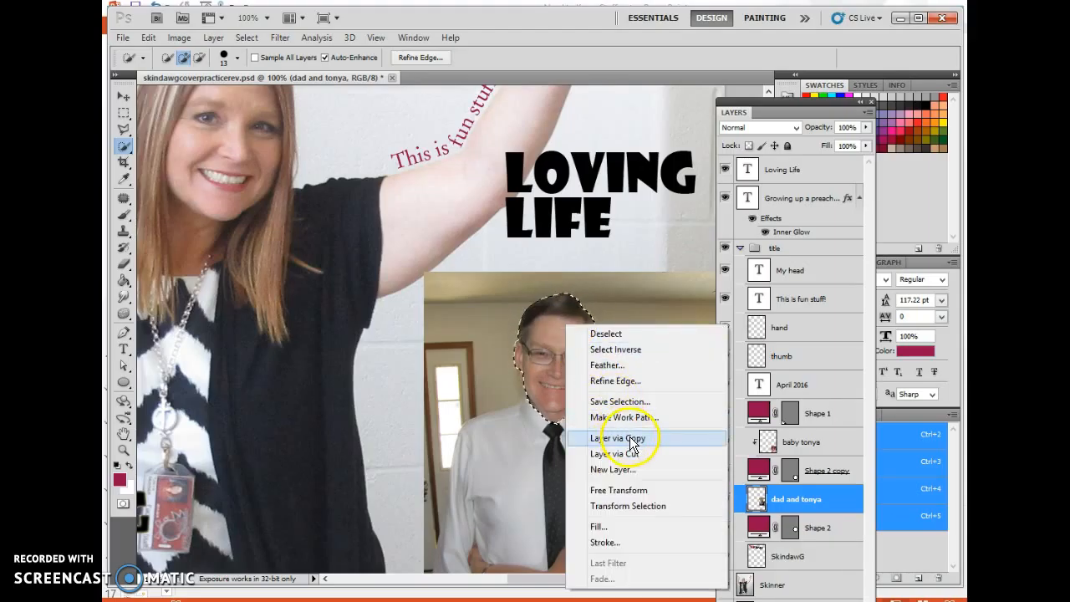
pyautogui.click(577, 438)
pyautogui.doubleClick(787, 499)
pyautogui.write('head')
pyautogui.press('Return')
pyautogui.click(792, 505)
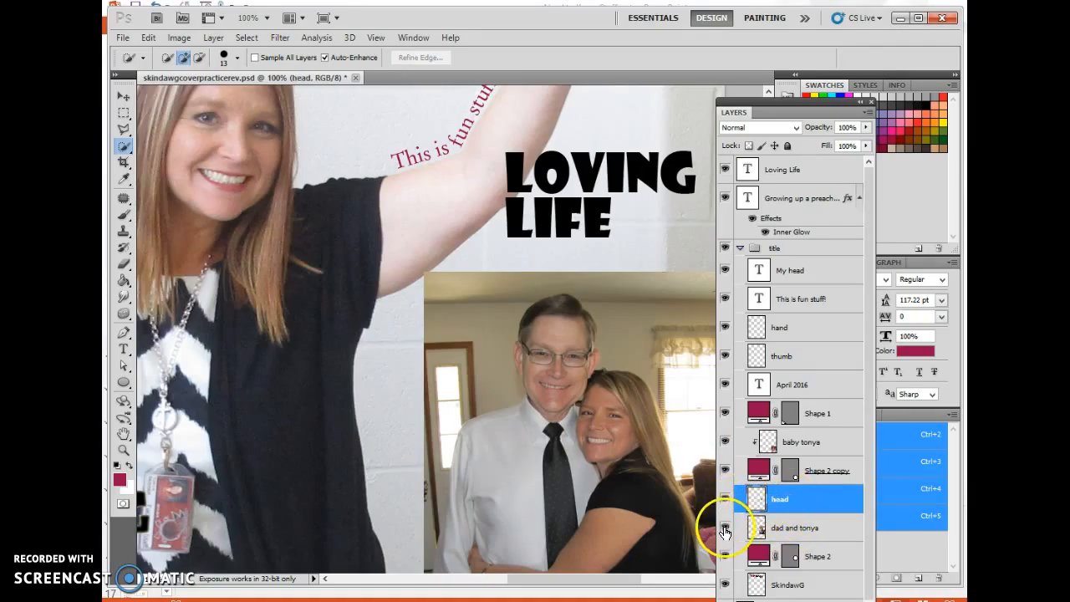
# Clip the dad-and-adult-daughter photo to Shape 2 again and toggle the head layer's visibility to compare the pop-out effect.
pyautogui.rightClick(850, 526)
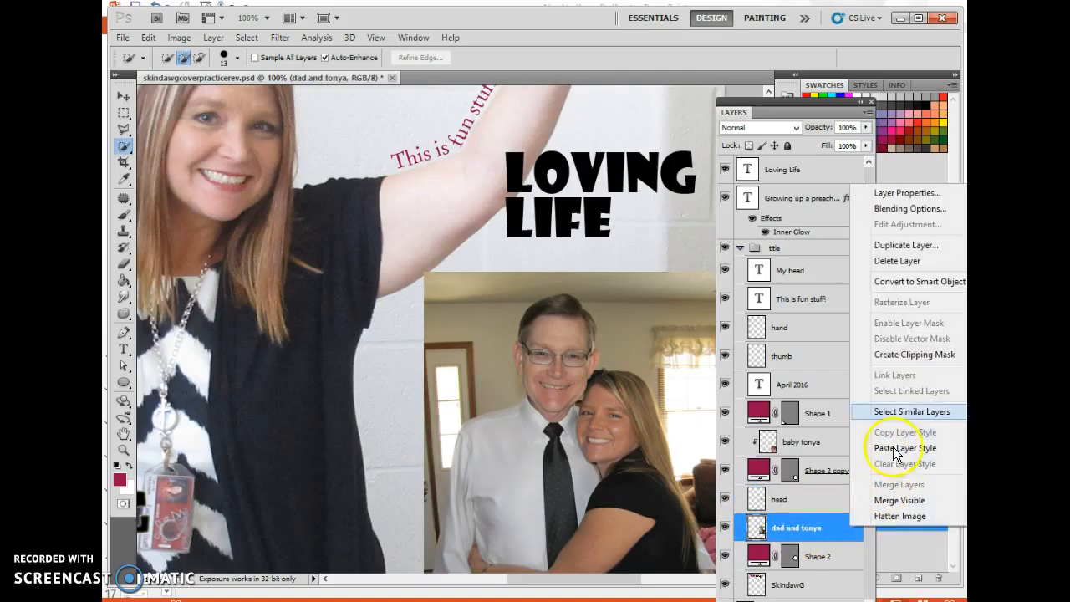
pyautogui.click(870, 354)
pyautogui.click(725, 499)
pyautogui.click(725, 500)
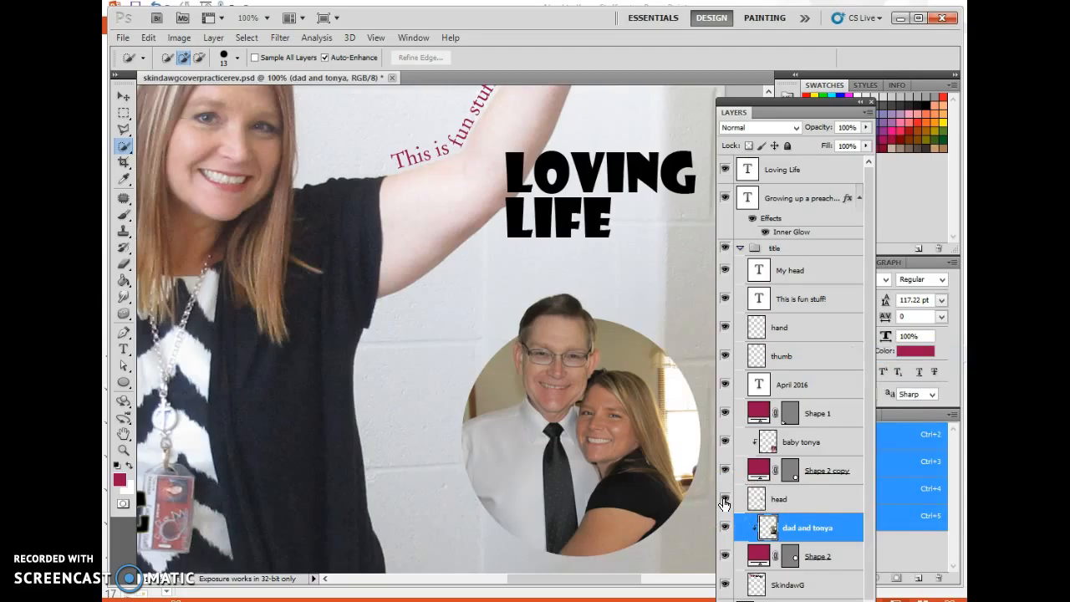
# Add a black outside Stroke at 100% opacity to Shape 2 copy, the lower circle, keeping the default size.
pyautogui.scroll(-1, 867, 485)
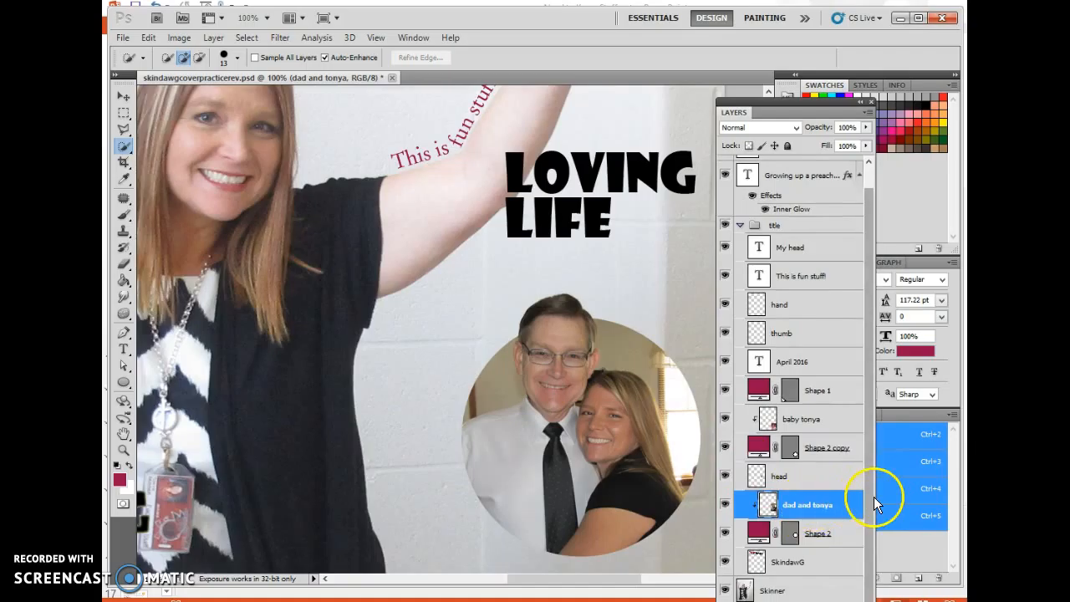
pyautogui.click(727, 449)
pyautogui.click(727, 450)
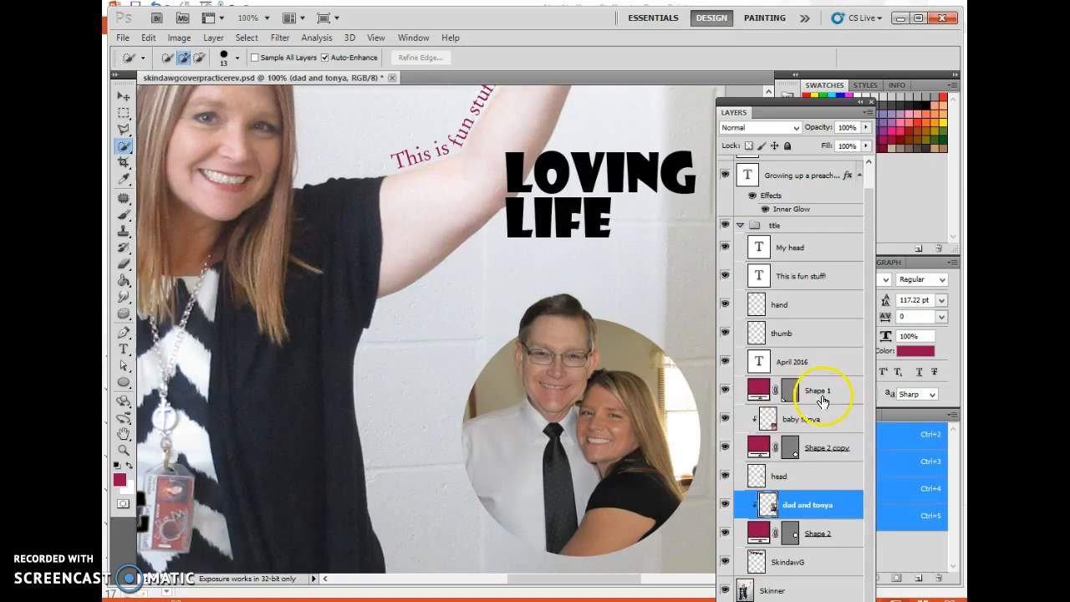
pyautogui.click(820, 452)
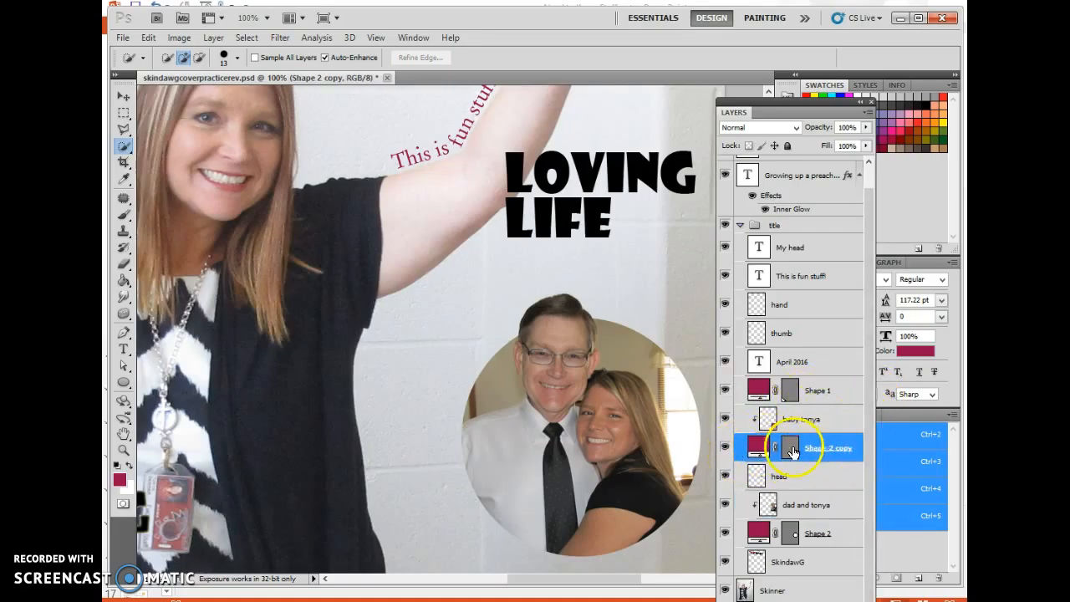
pyautogui.moveTo(802, 117); pyautogui.dragTo(761, 66)
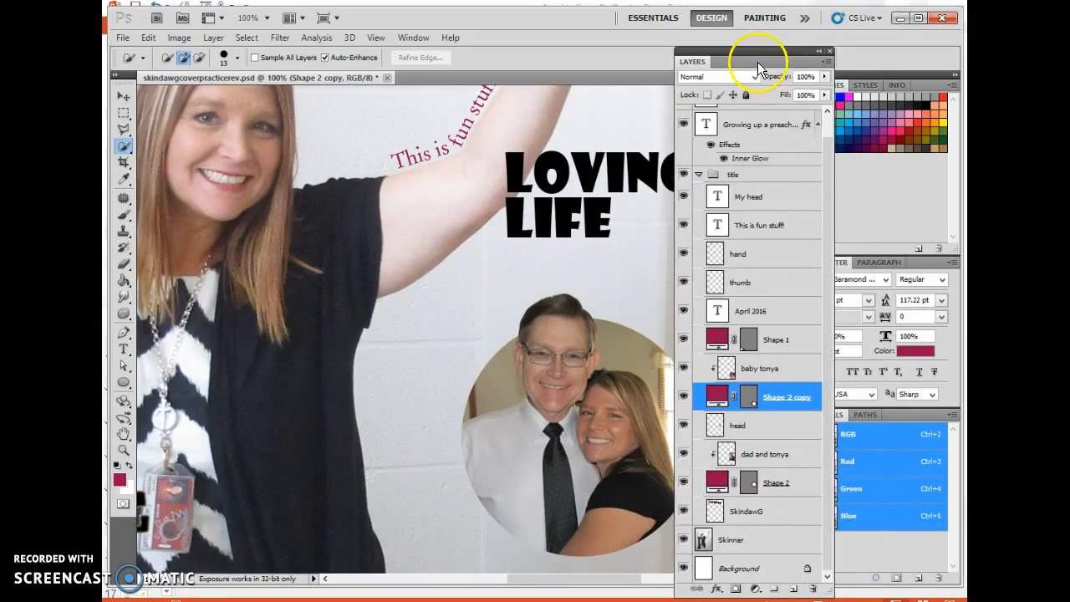
pyautogui.click(716, 590)
pyautogui.click(747, 578)
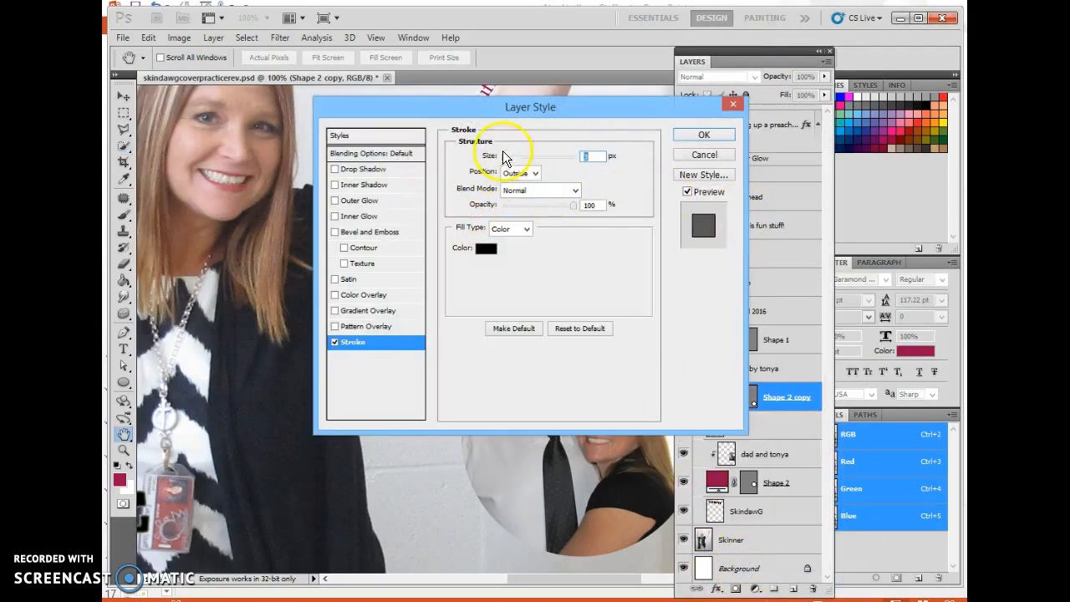
pyautogui.click(704, 134)
pyautogui.press('Return')
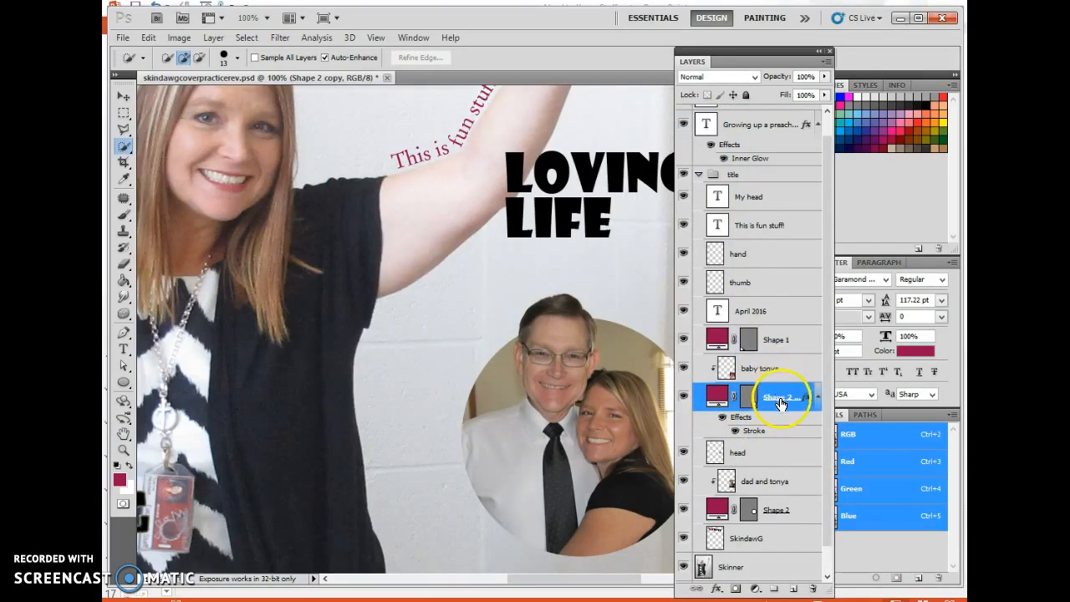
# Apply the same default black outside Stroke to Shape 2, the upper circle holding the dad-and-adult-daughter photo.
pyautogui.click(767, 512)
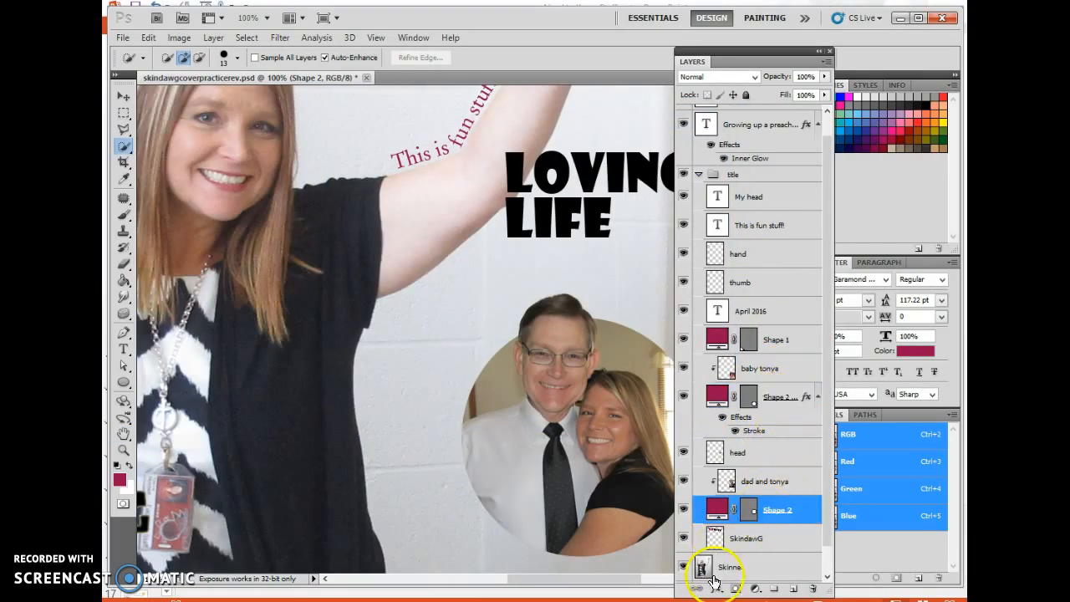
pyautogui.click(716, 589)
pyautogui.click(740, 576)
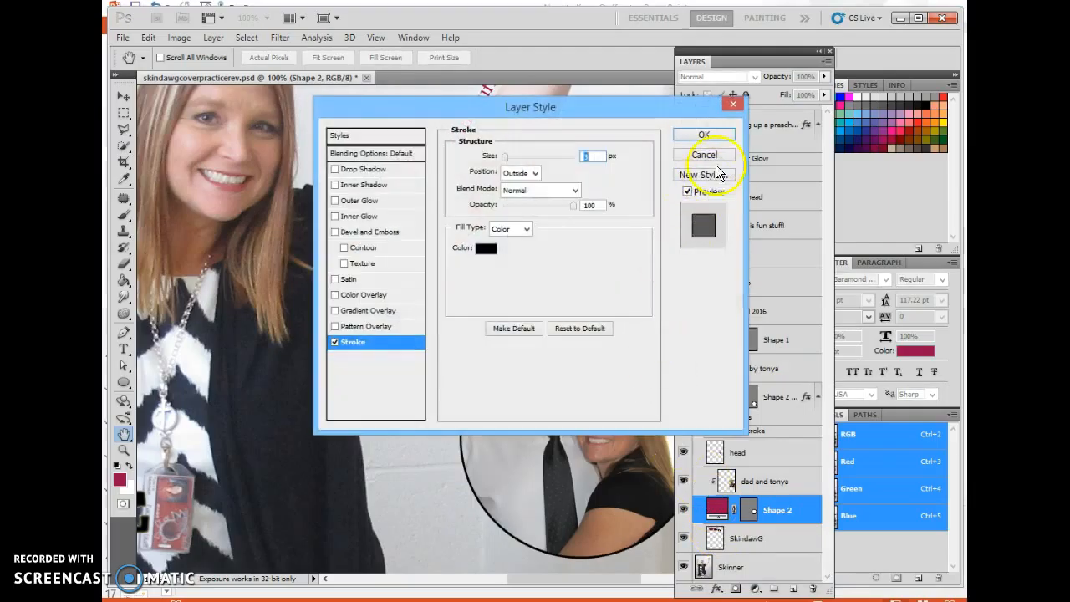
pyautogui.click(701, 136)
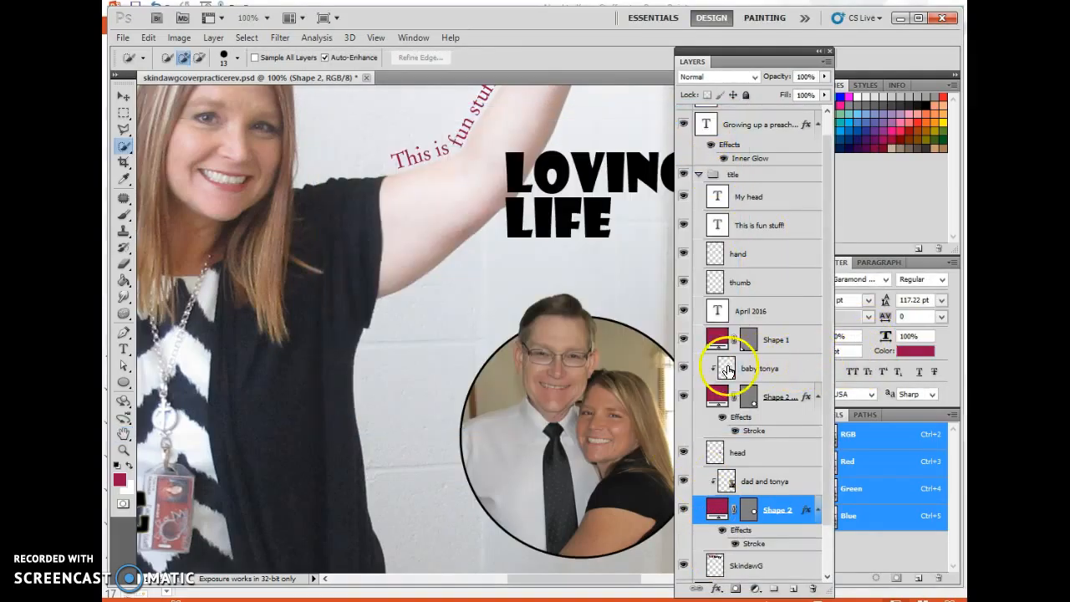
pyautogui.hotkey('ctrl', '-')
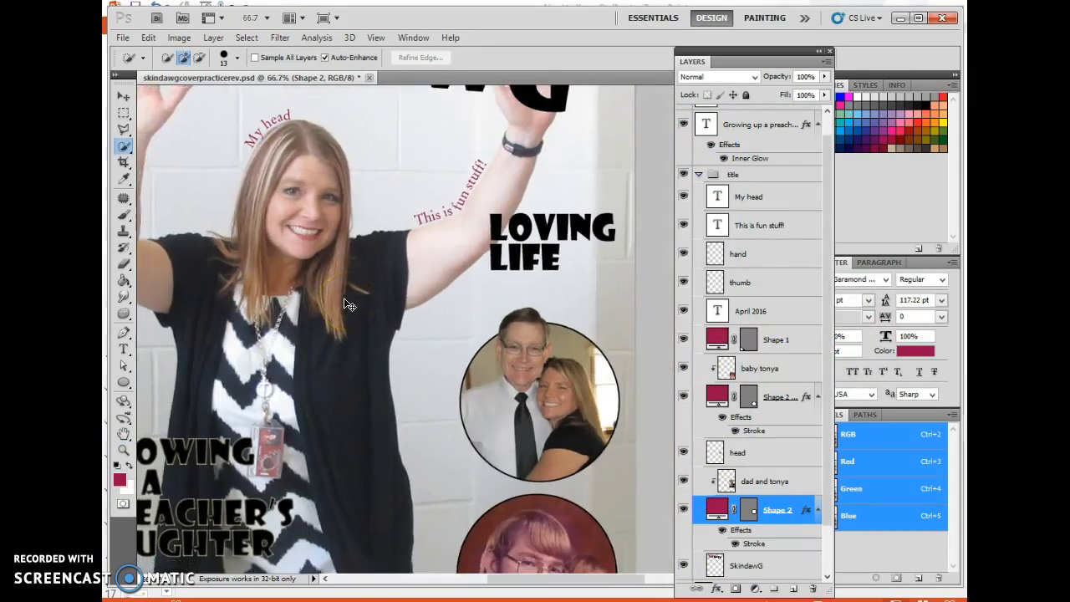
pyautogui.hotkey('ctrl', '-')
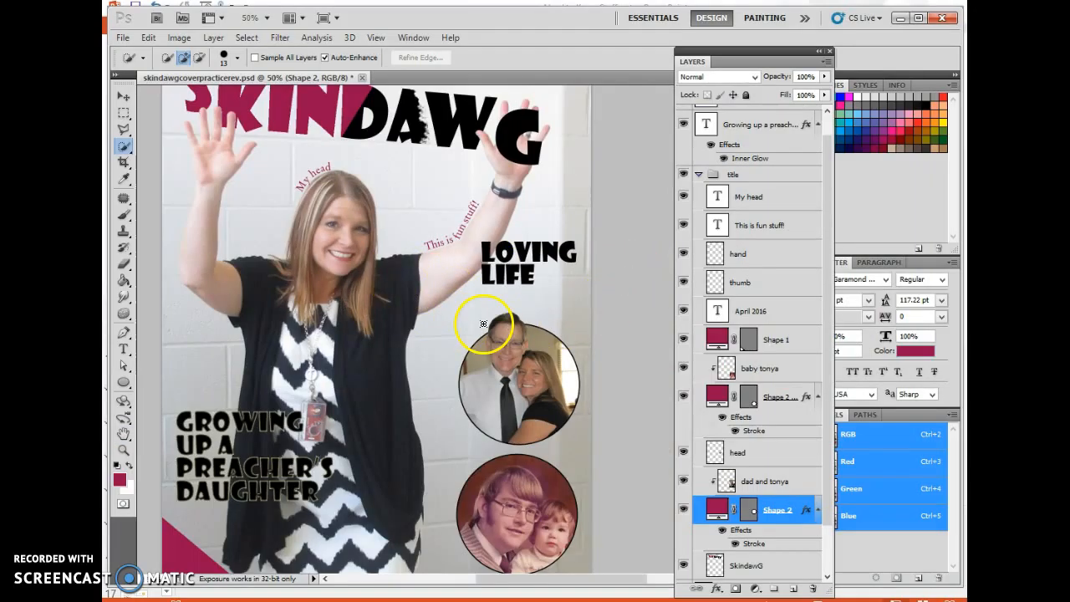
pyautogui.hotkey('ctrl', '-')
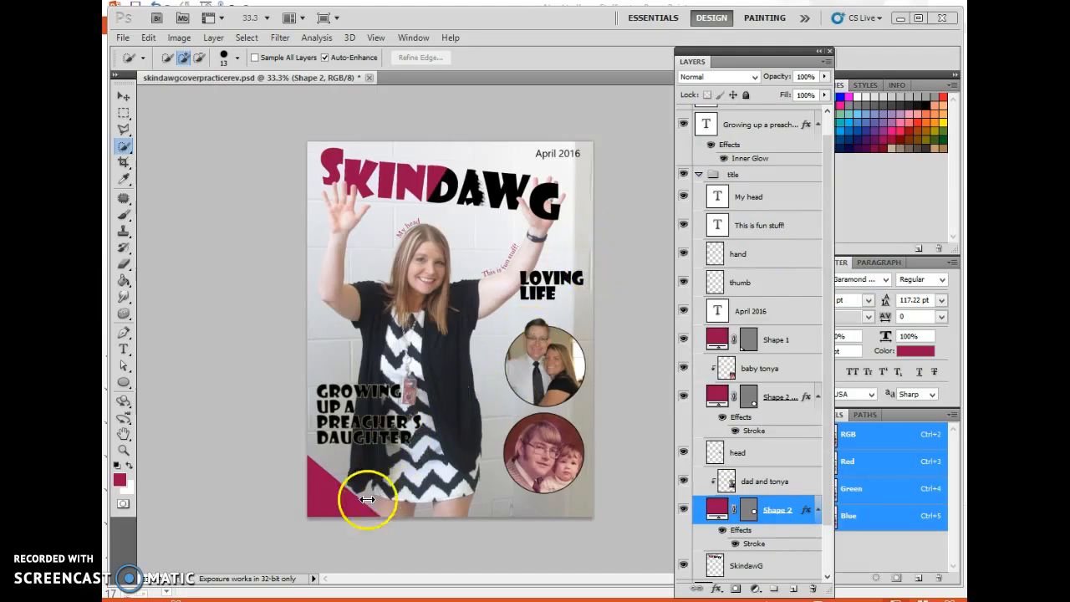
pyautogui.click(124, 334)
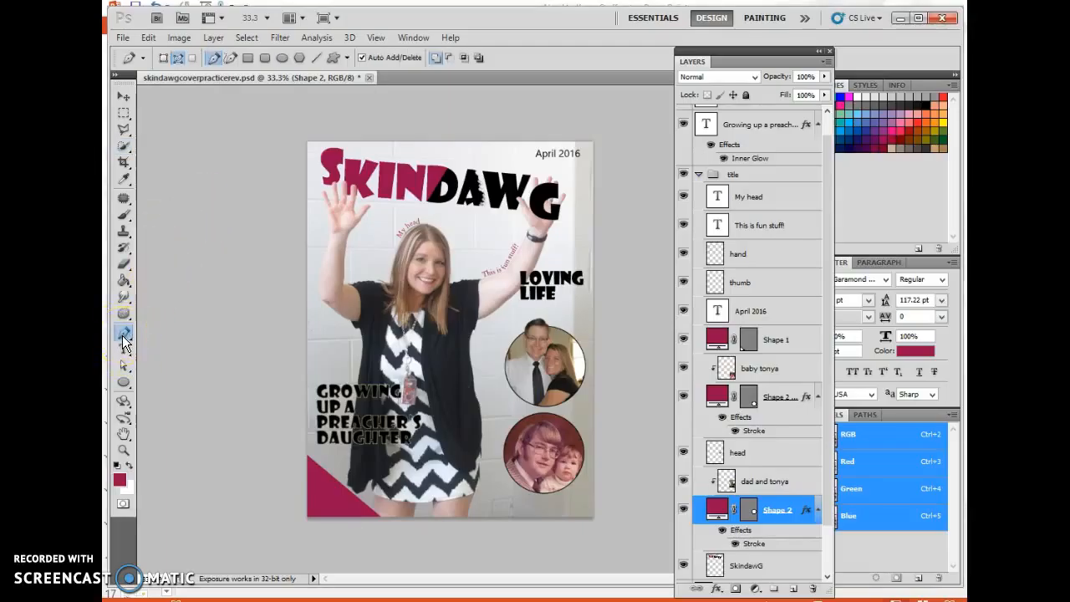
pyautogui.click(125, 366)
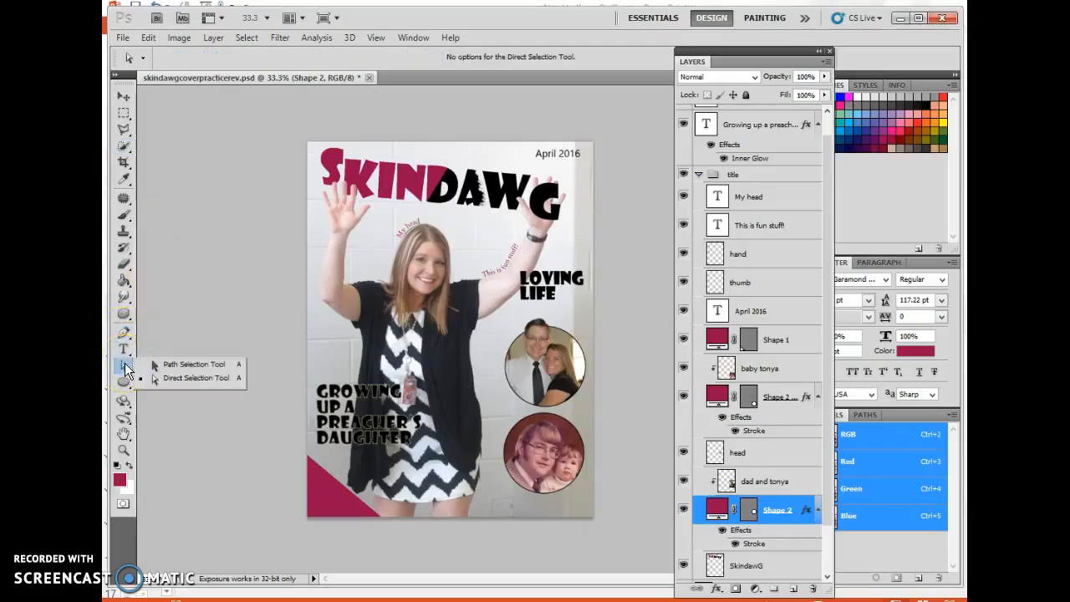
pyautogui.click(145, 421)
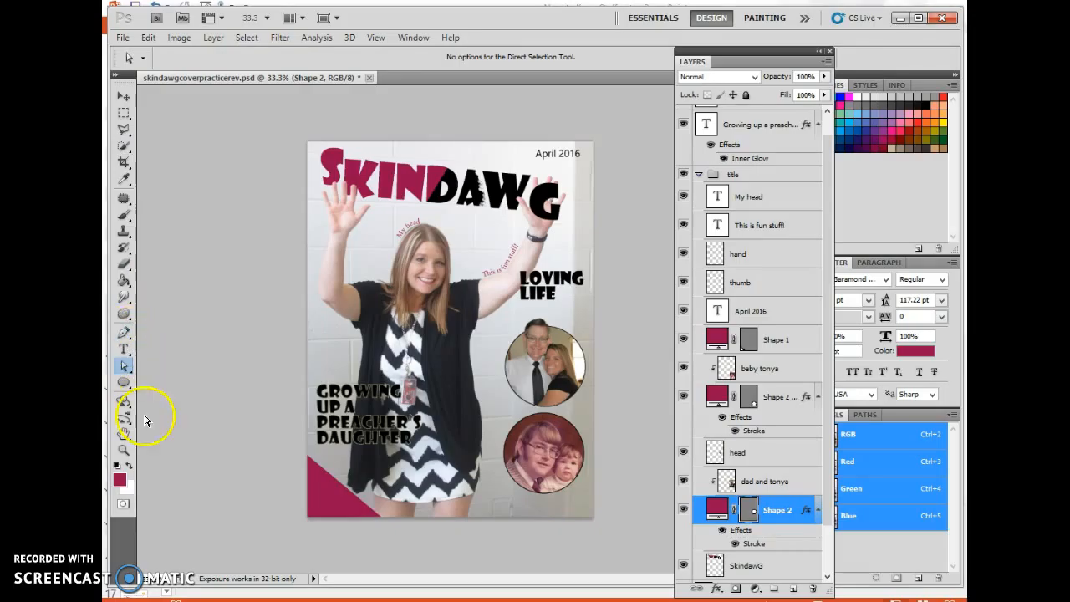
# Try enlarging the "This is fun stuff!" path text along the raised arm to 29 pt.
pyautogui.click(124, 450)
pyautogui.click(538, 251)
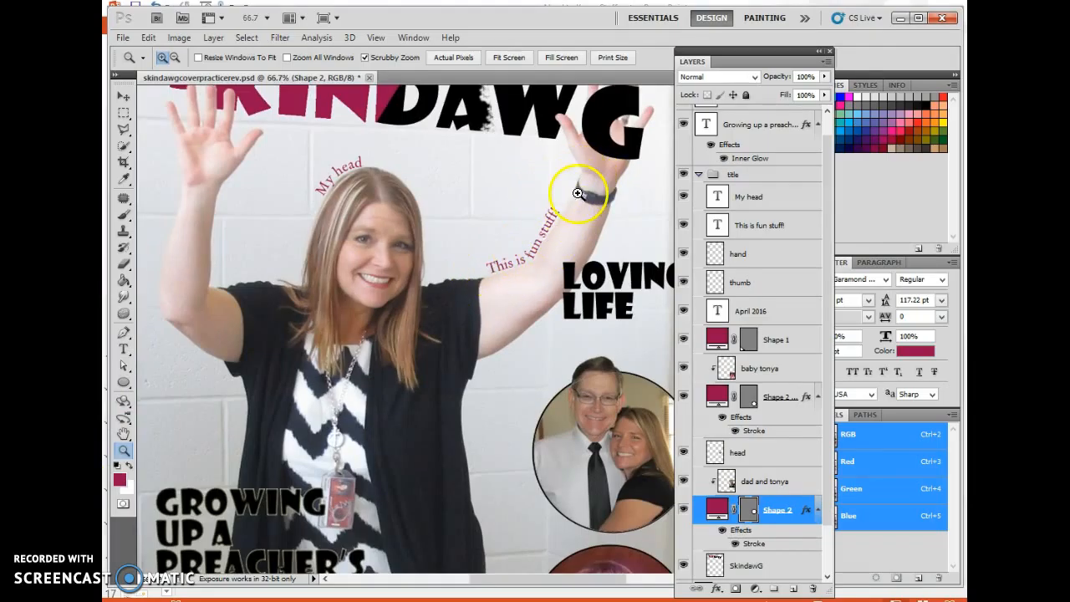
pyautogui.click(124, 349)
pyautogui.moveTo(489, 270); pyautogui.dragTo(560, 211)
pyautogui.moveTo(370, 59); pyautogui.dragTo(382, 59)
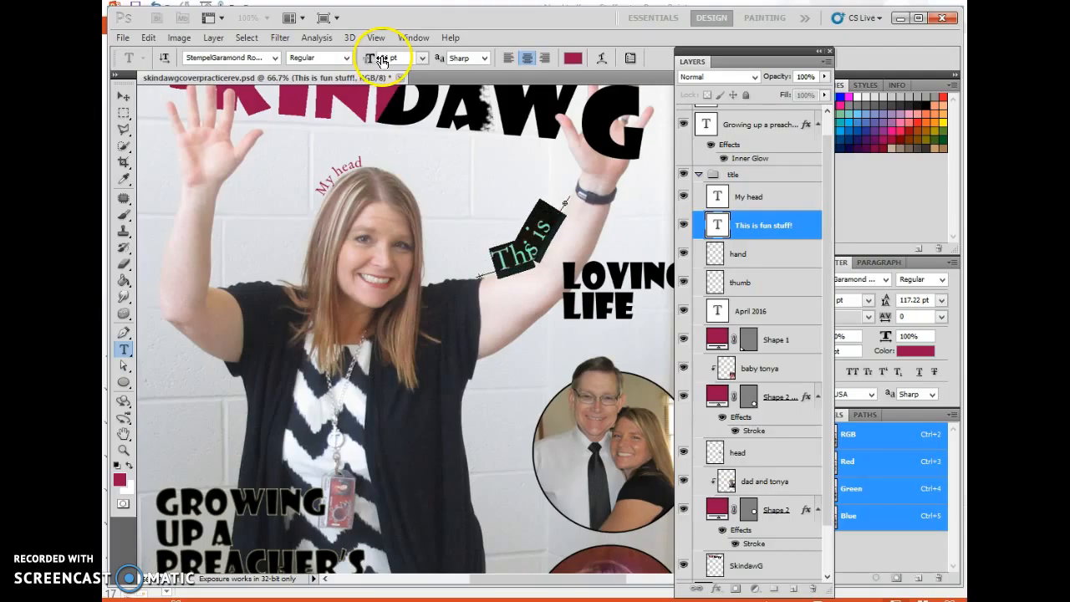
# Set the whole "This is fun stuff!" path text to 16 pt and dock the floating Layers panel again.
pyautogui.click(510, 247)
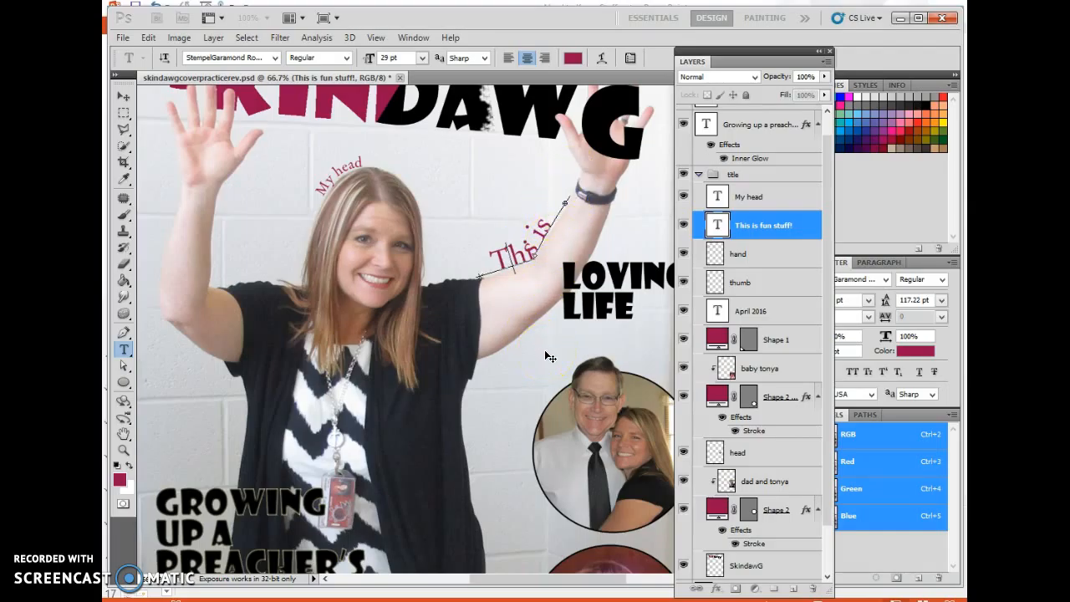
pyautogui.hotkey('ctrl', 'a')
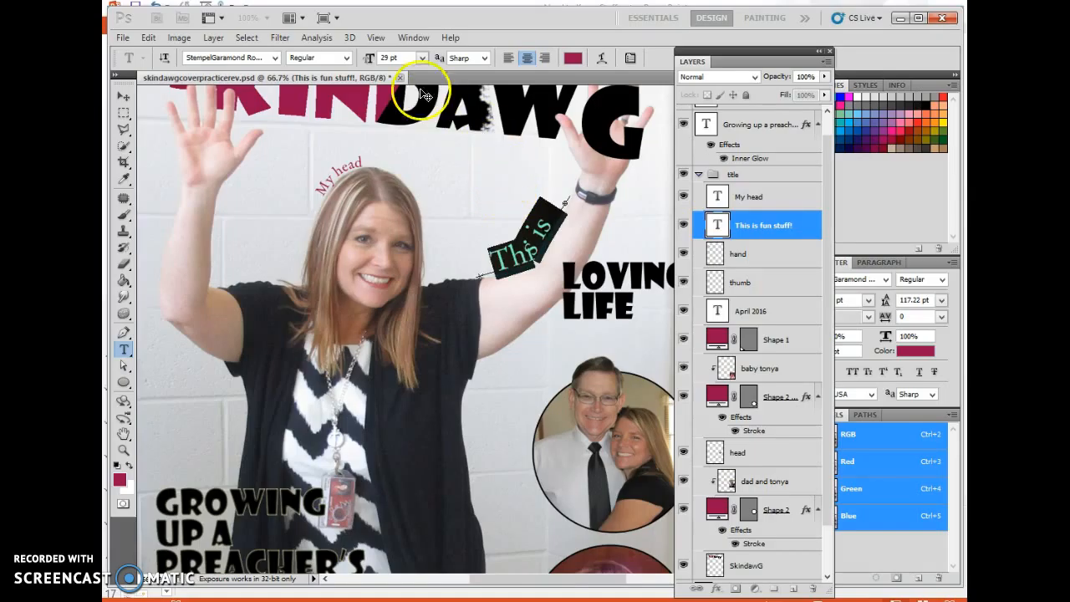
pyautogui.moveTo(373, 60); pyautogui.dragTo(370, 63)
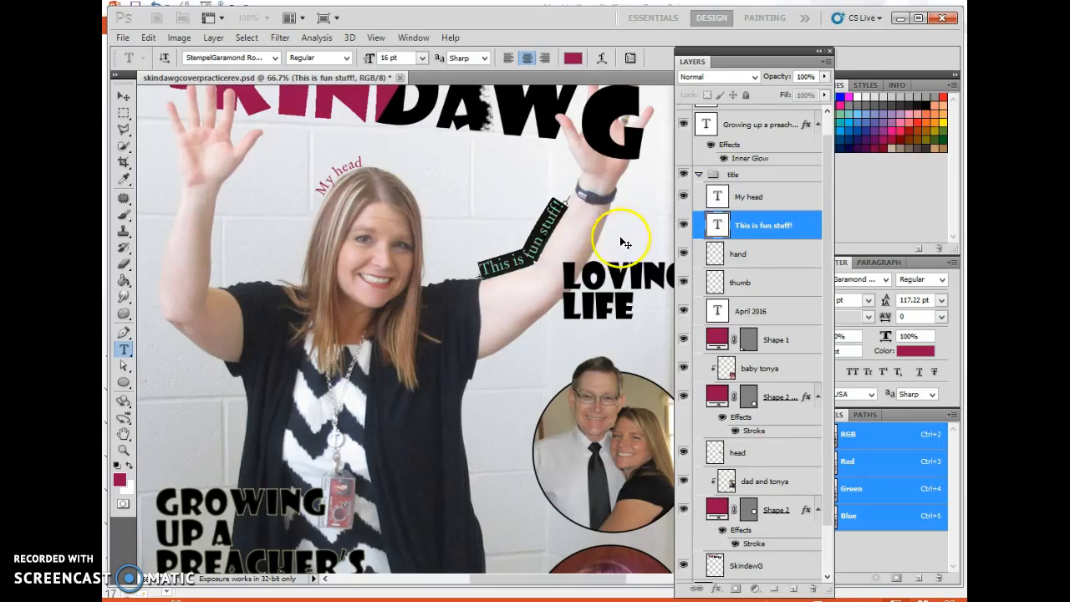
pyautogui.moveTo(745, 60); pyautogui.dragTo(812, 67)
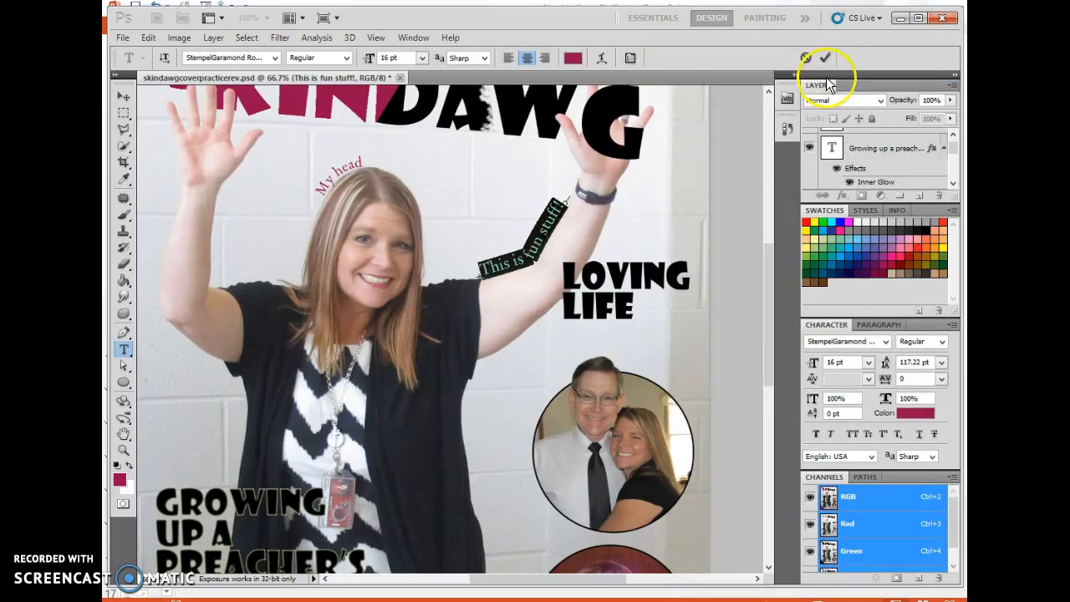
pyautogui.click(824, 57)
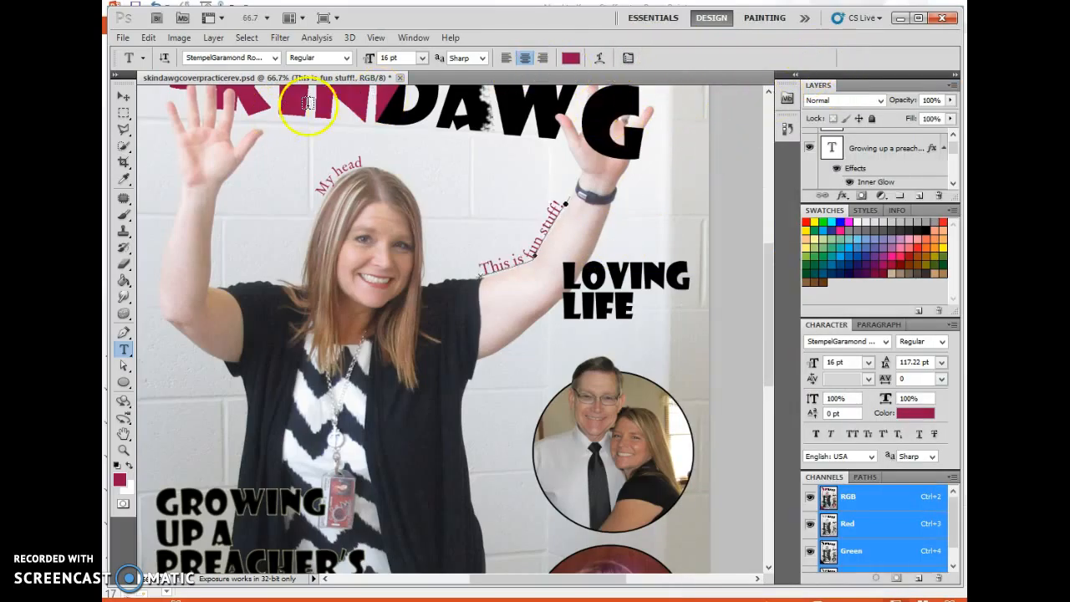
pyautogui.click(124, 96)
pyautogui.hotkey('ctrl', 's')
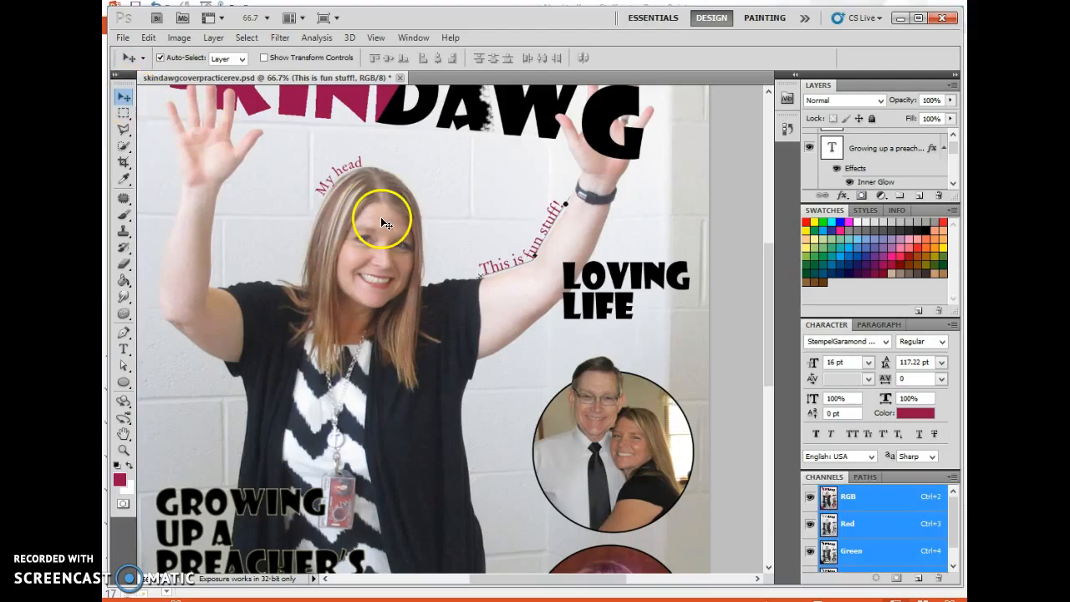
pyautogui.hotkey('ctrl', '-')
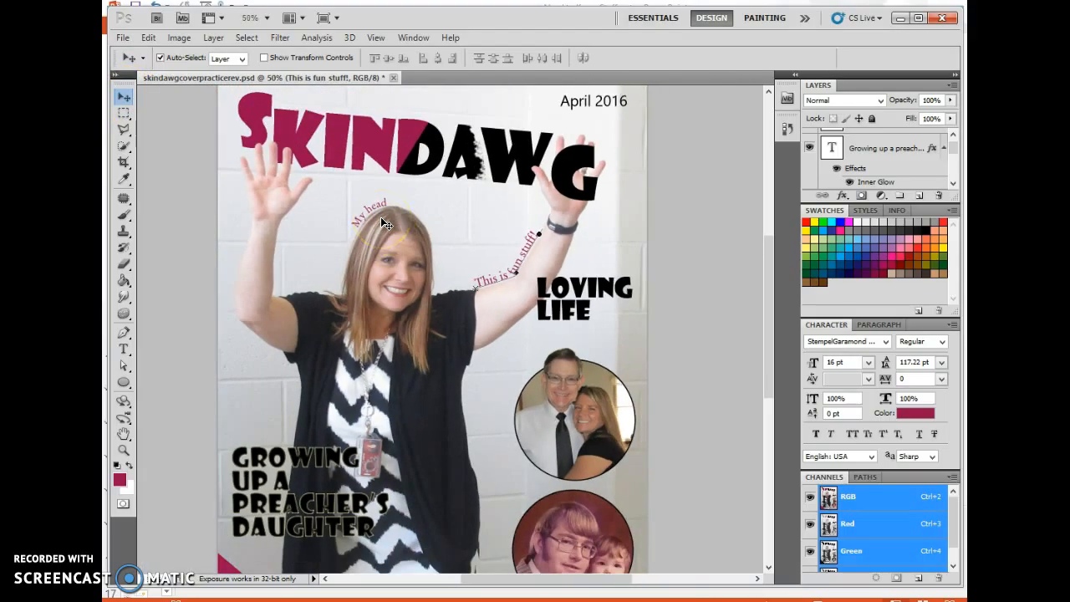
pyautogui.hotkey('ctrl', '-')
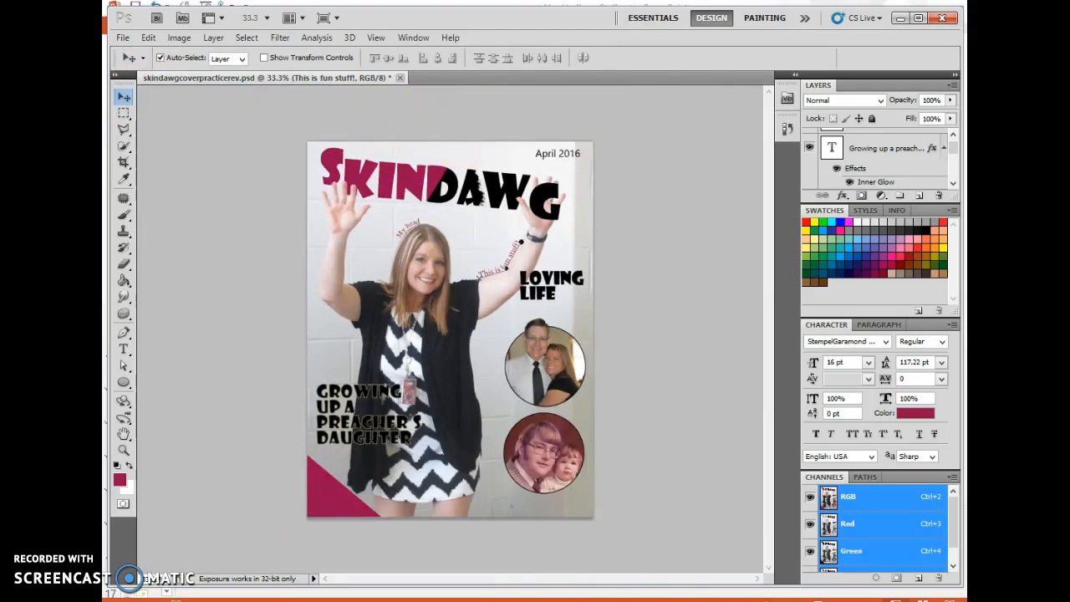